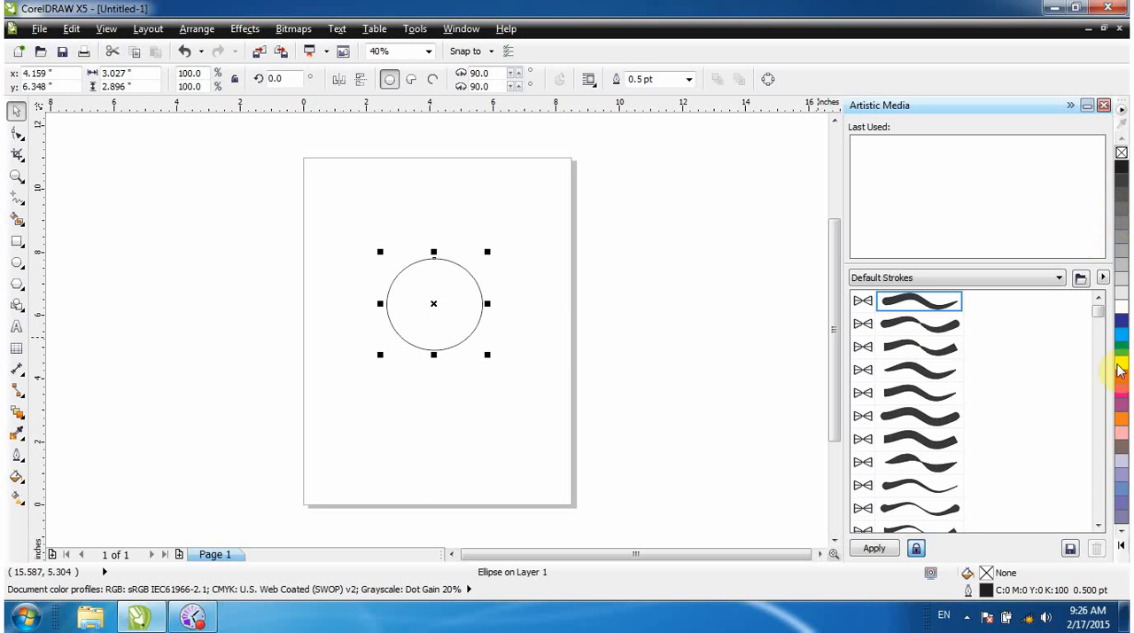
Fill the circle with light yellow (C0 M0 Y60 K0) and give it a red outline (C0 M100 Y60 K0).
left_click(1123, 547)
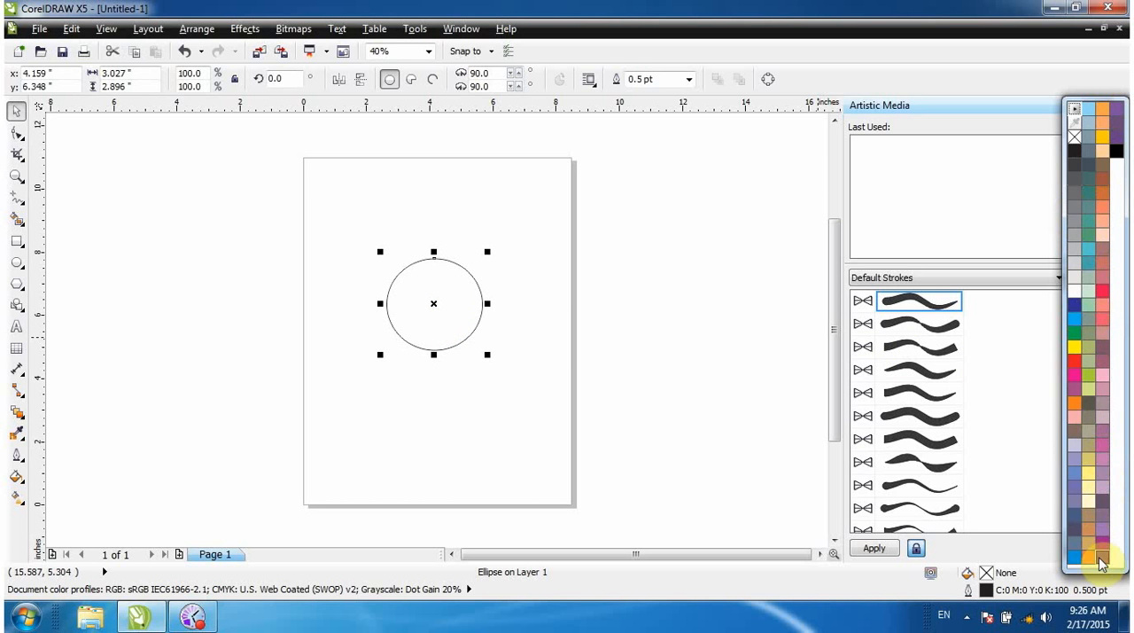
left_click(1090, 476)
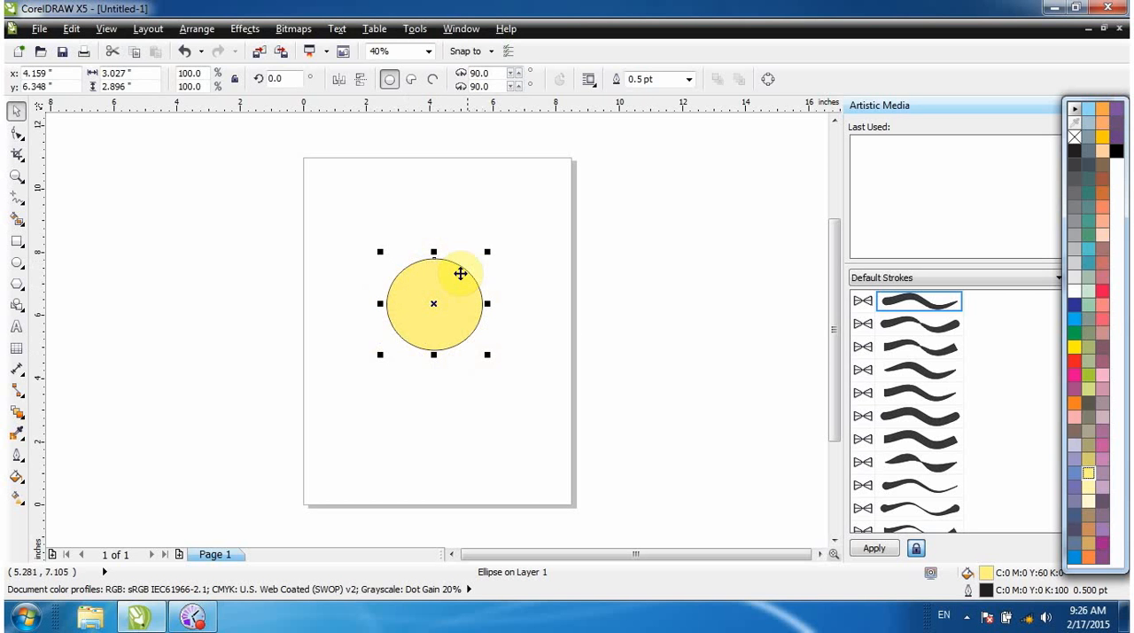
right_click(1106, 292)
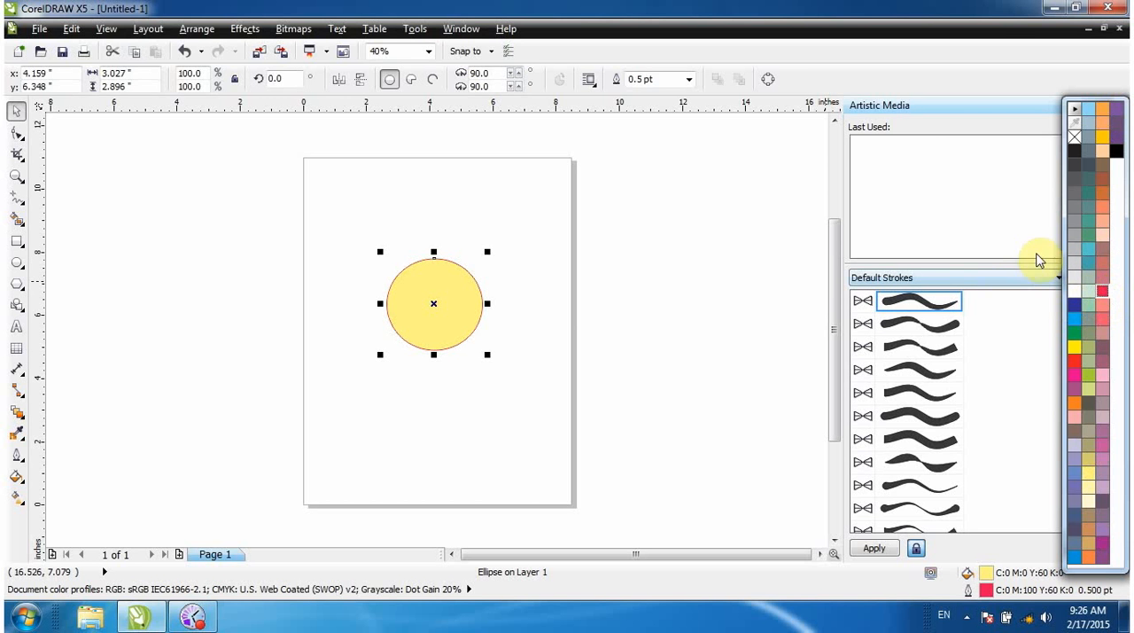
Try a deep yellow outline (C0 M20 Y100 K0) on the circle and settle on dark blue (C100 M100 Y0 K0).
key("z")
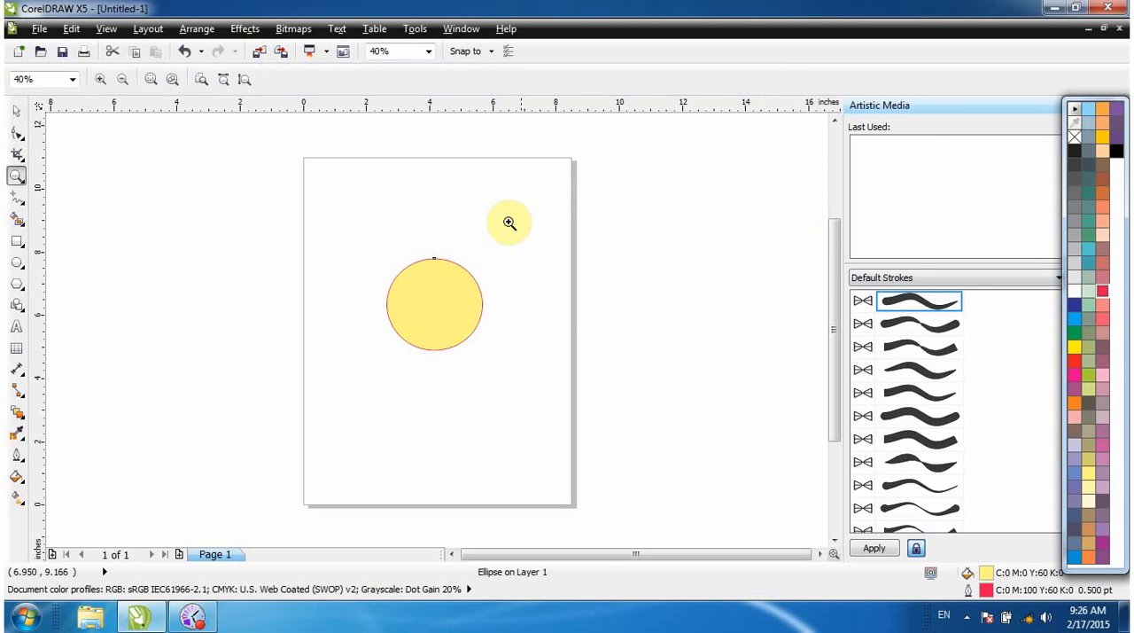
left_click_drag(429, 242, 477, 281)
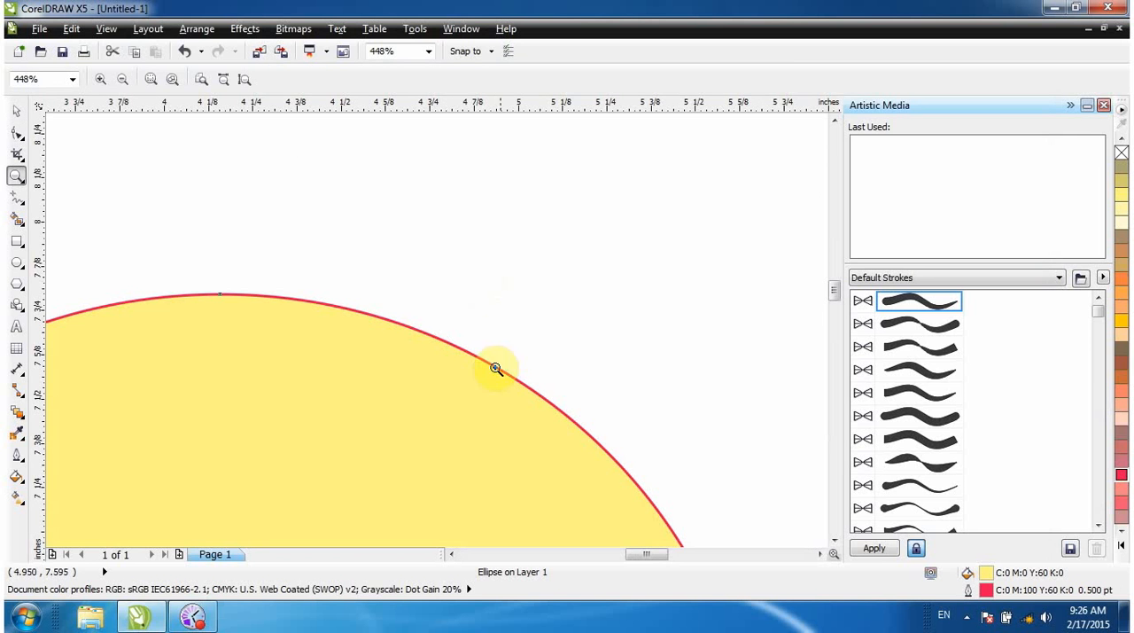
right_click(1121, 321)
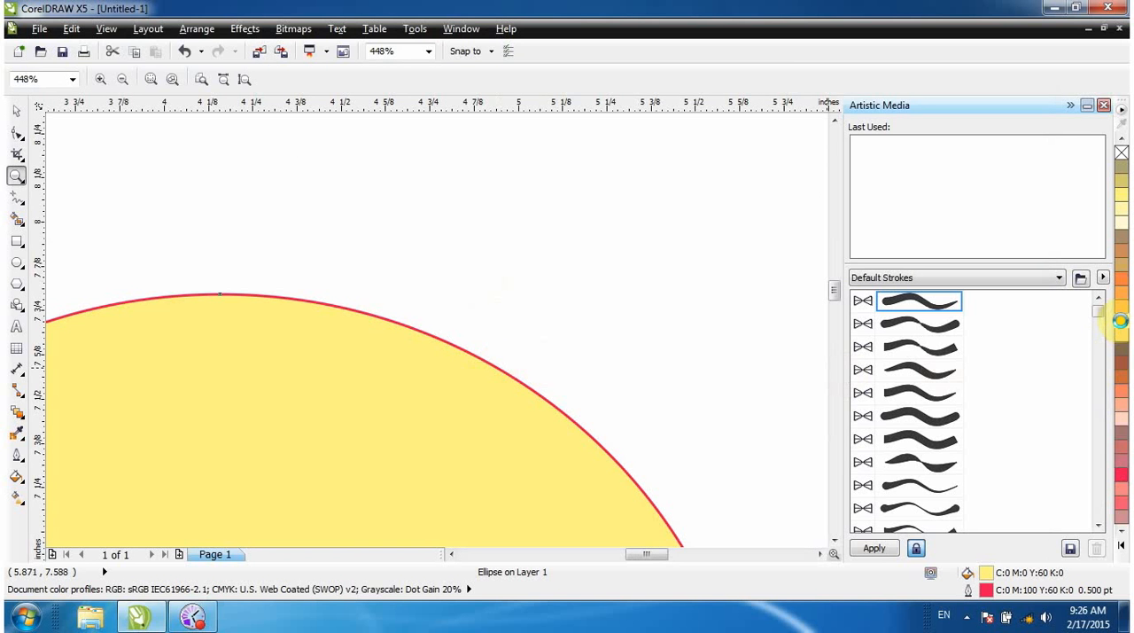
left_click(1122, 547)
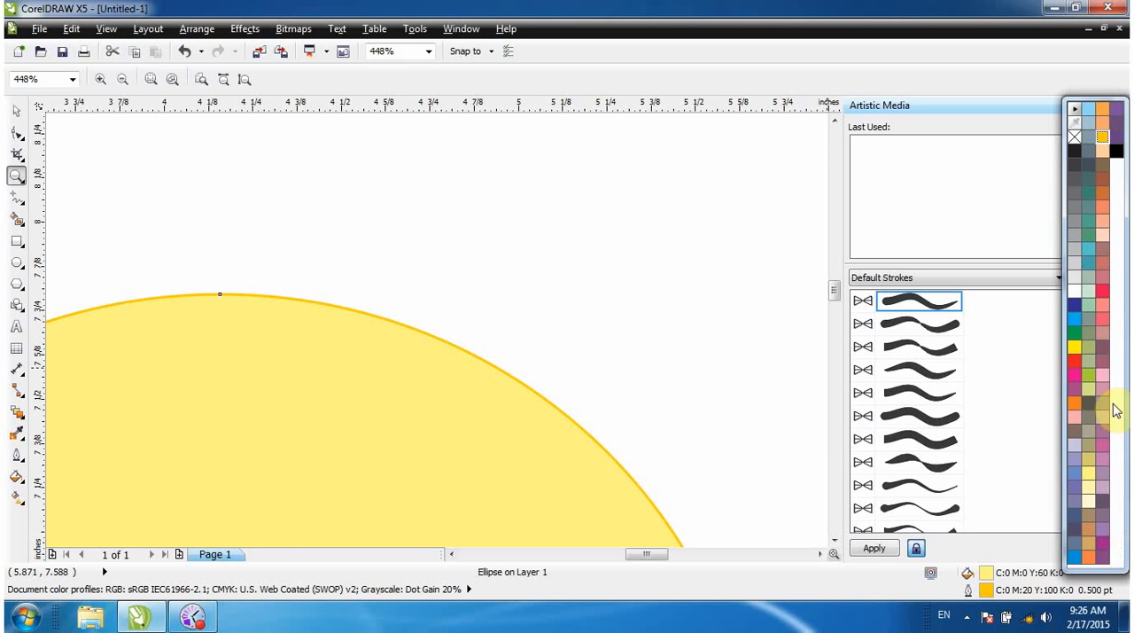
right_click(1073, 307)
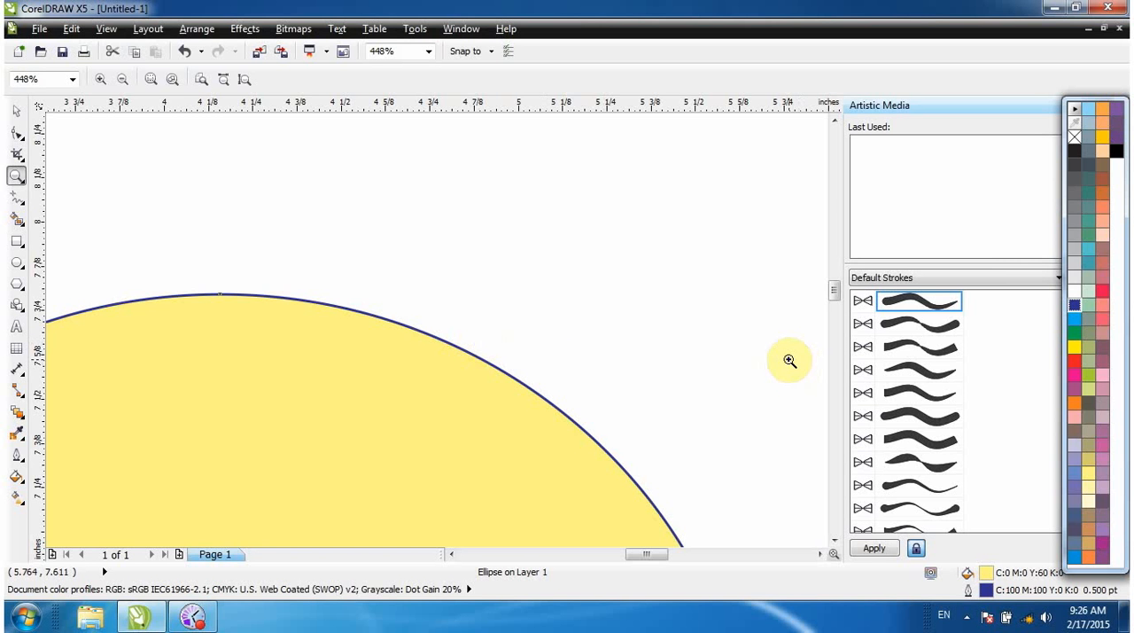
key("F4")
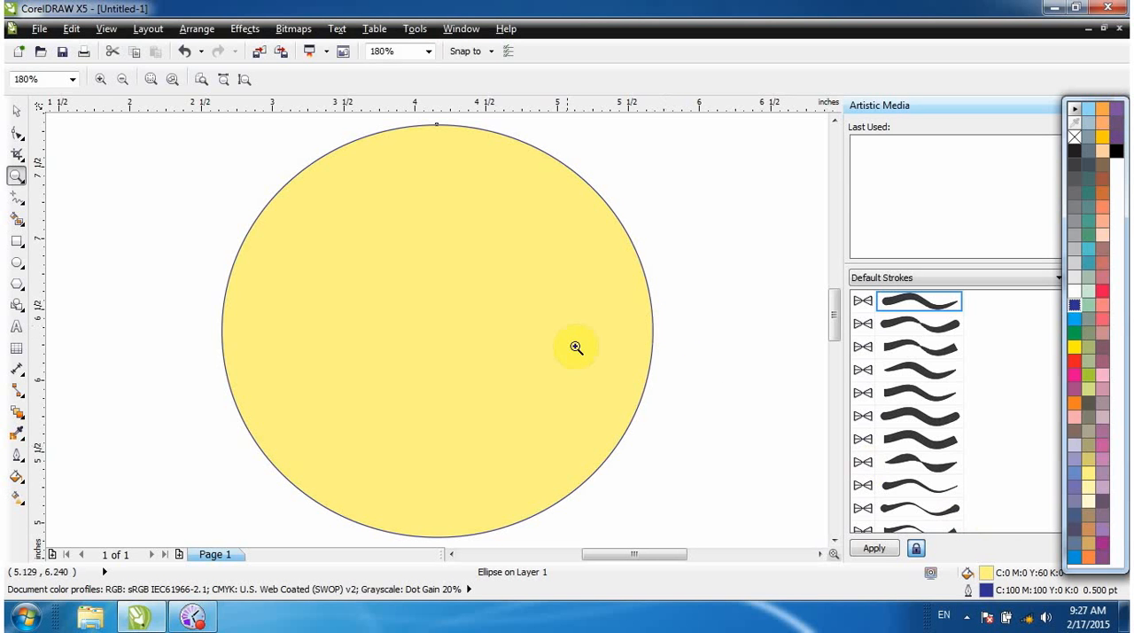
left_click(500, 311)
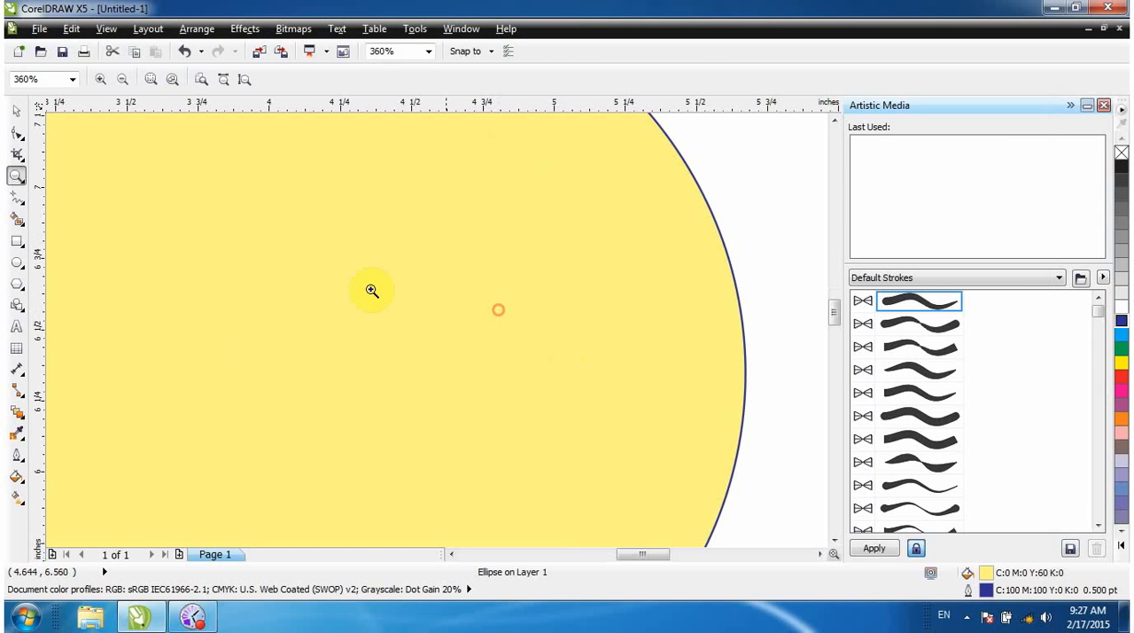
Open the circle's Uniform Fill settings and review the colour mixers, models and palettes.
left_click(16, 111)
scroll(434, 297, "down", 5)
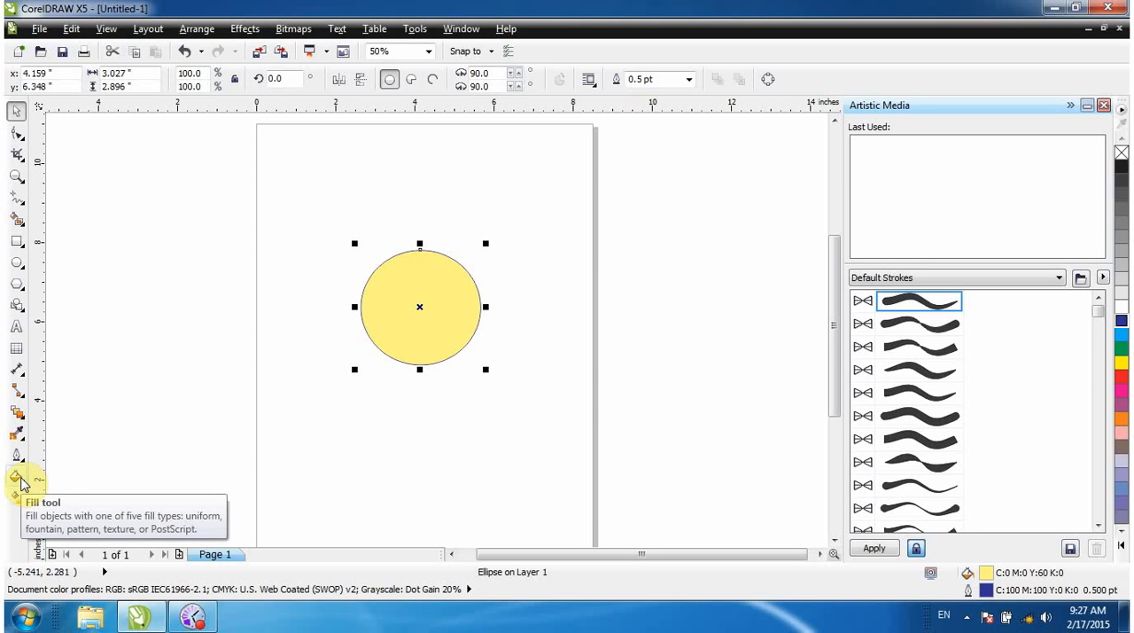
left_click(20, 479)
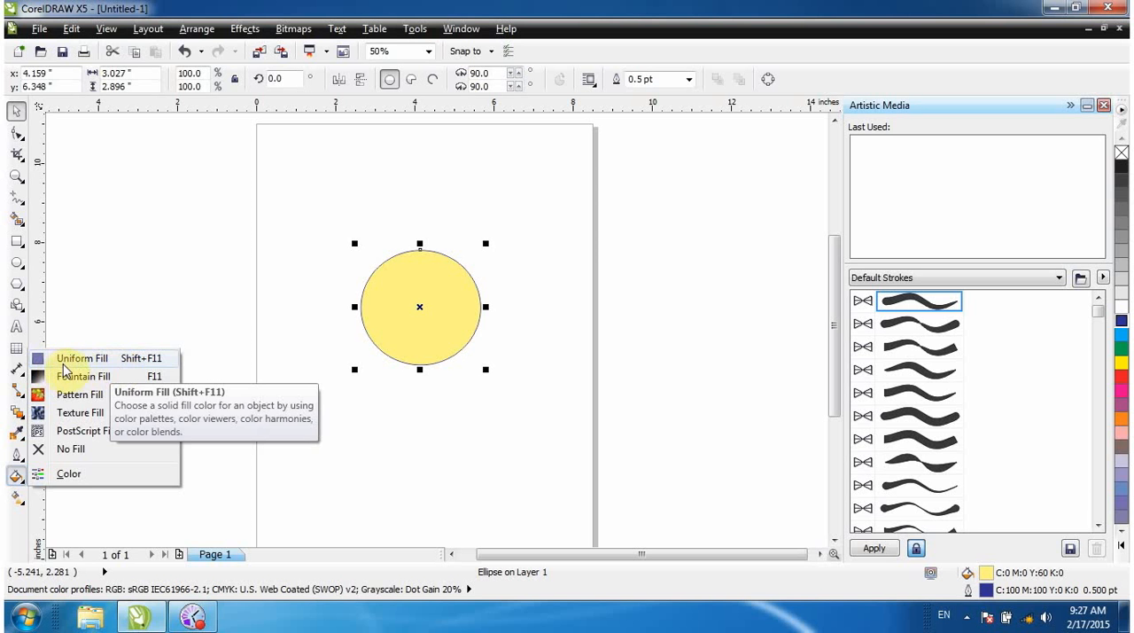
left_click(122, 361)
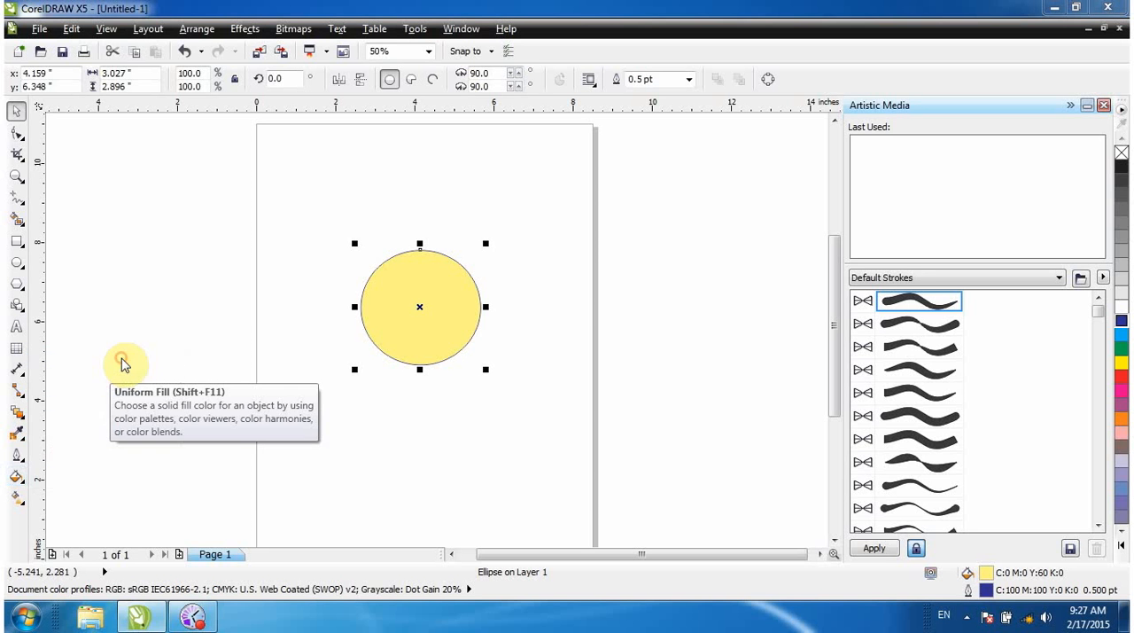
left_click_drag(295, 194, 505, 188)
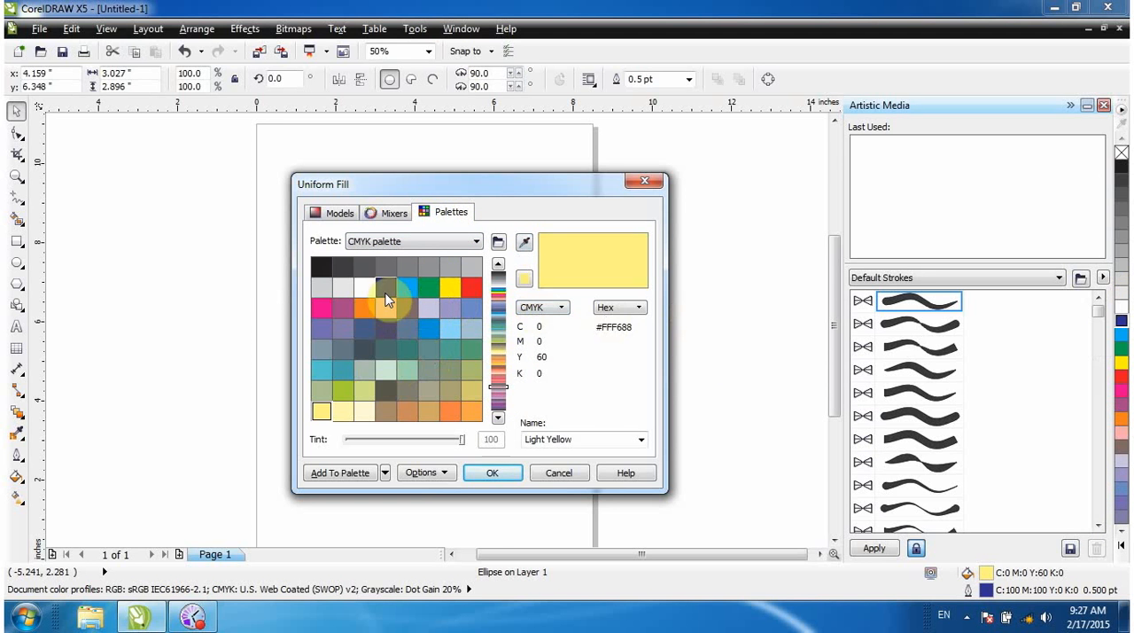
left_click(395, 216)
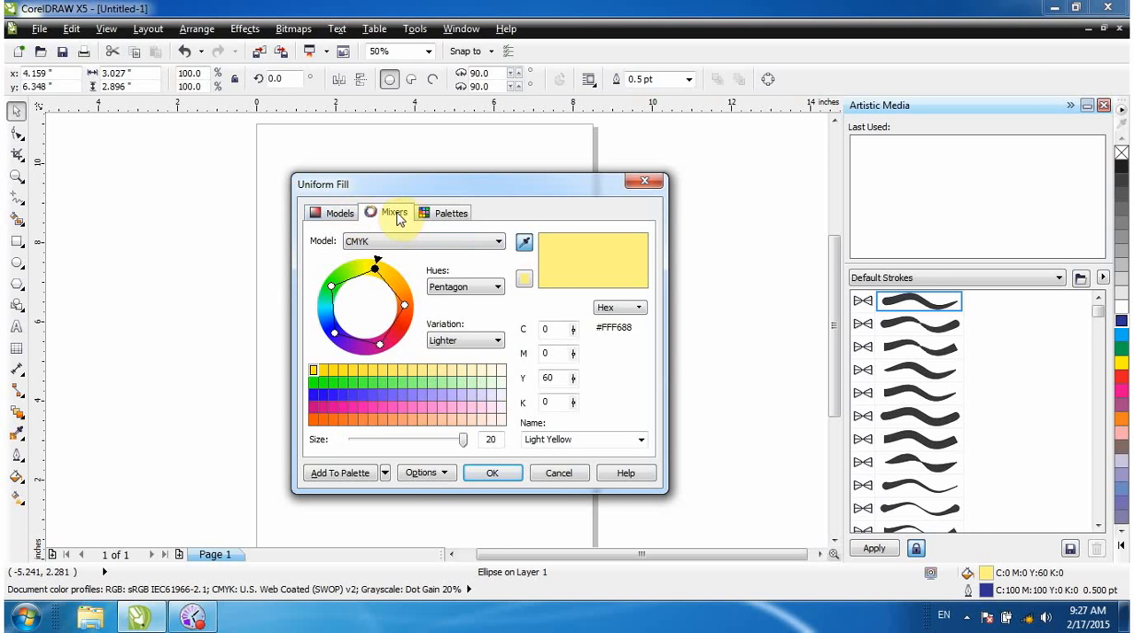
left_click(337, 214)
left_click(393, 213)
left_click(447, 214)
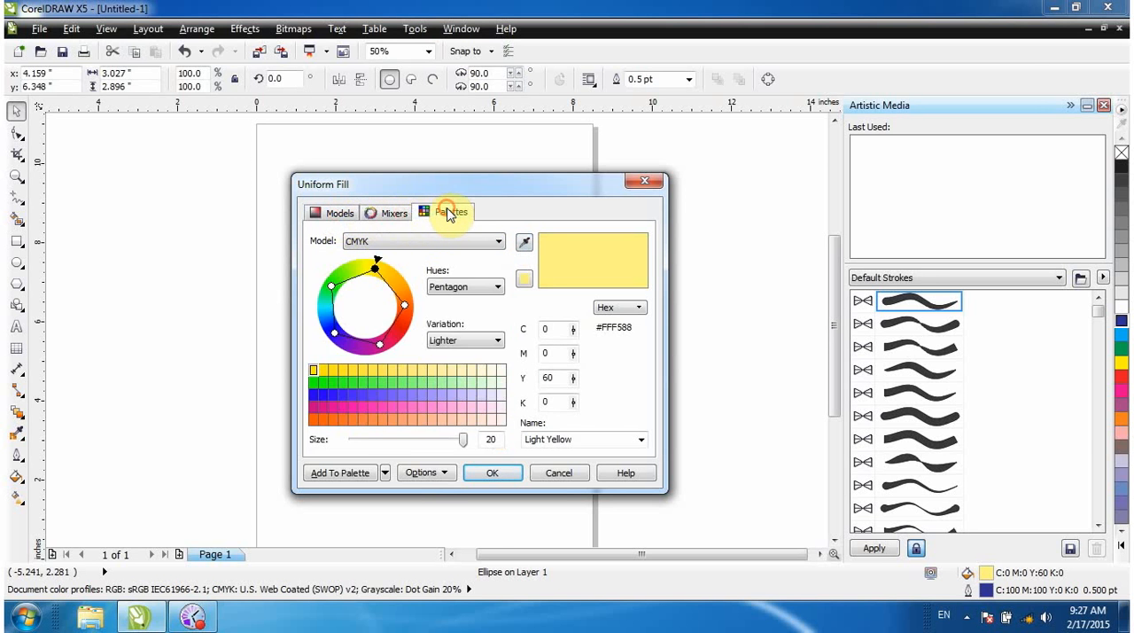
Change the circle's uniform fill to a darker yellow (C15 M9 Y95 K0) chosen from the CMYK colour model.
left_click(340, 213)
left_click(426, 278)
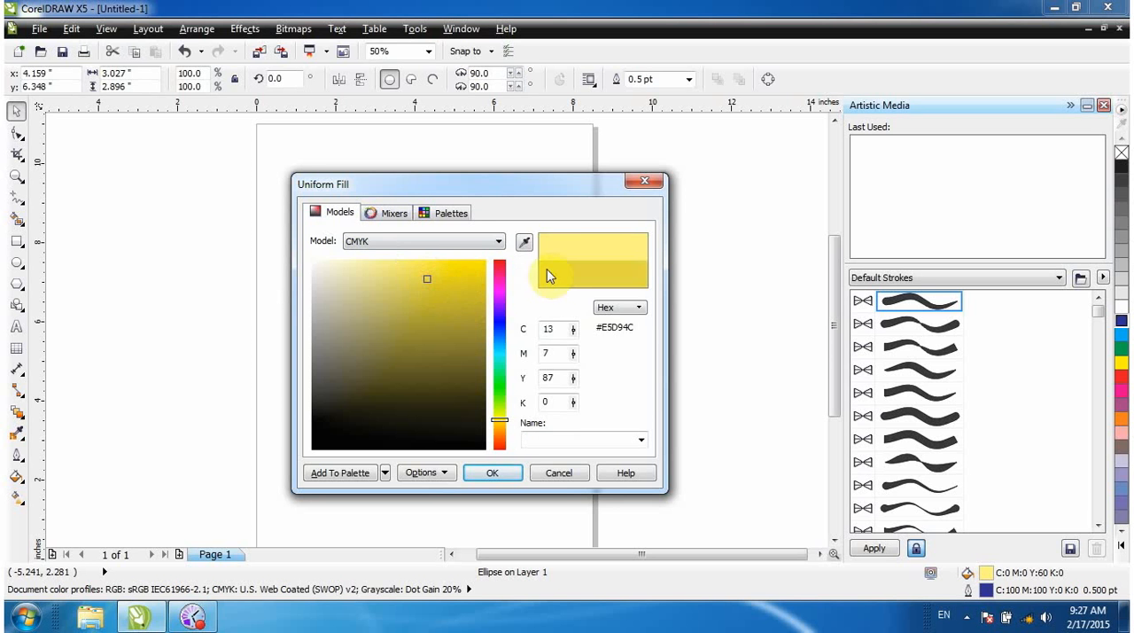
left_click(434, 281)
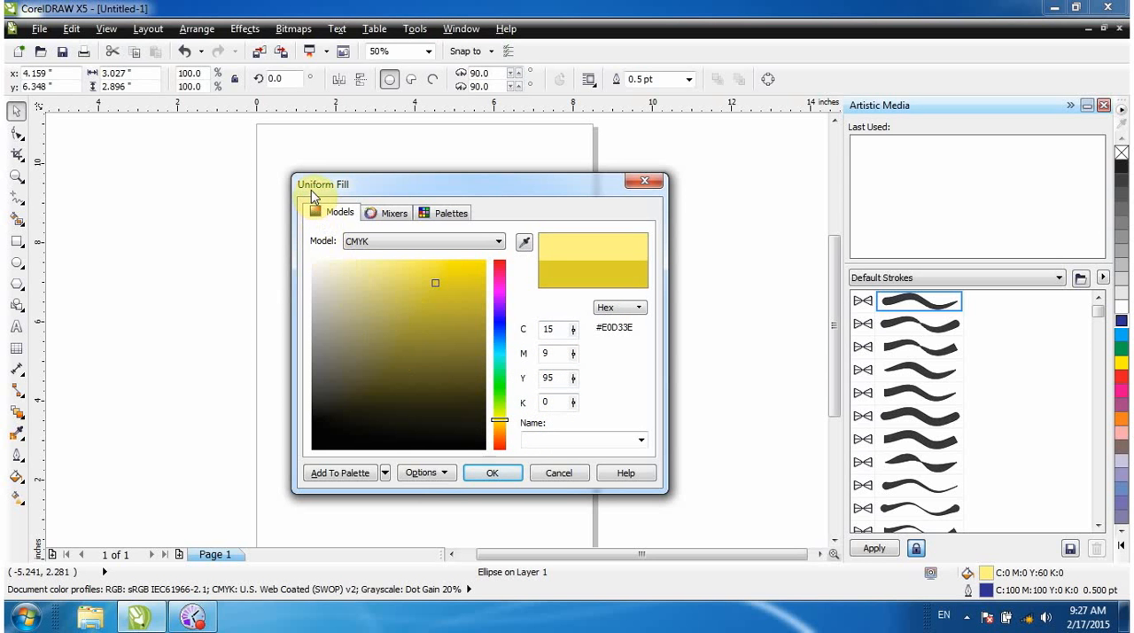
left_click(496, 476)
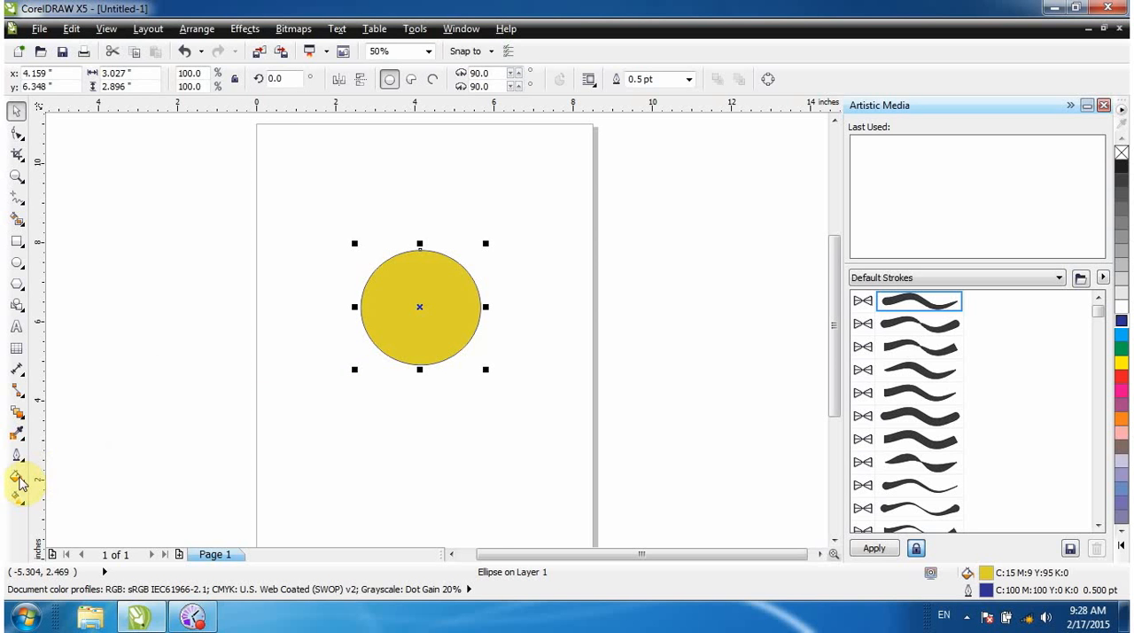
Apply a linear two-colour Fountain Fill to the circle, blending from the current yellow to red.
left_click(20, 480)
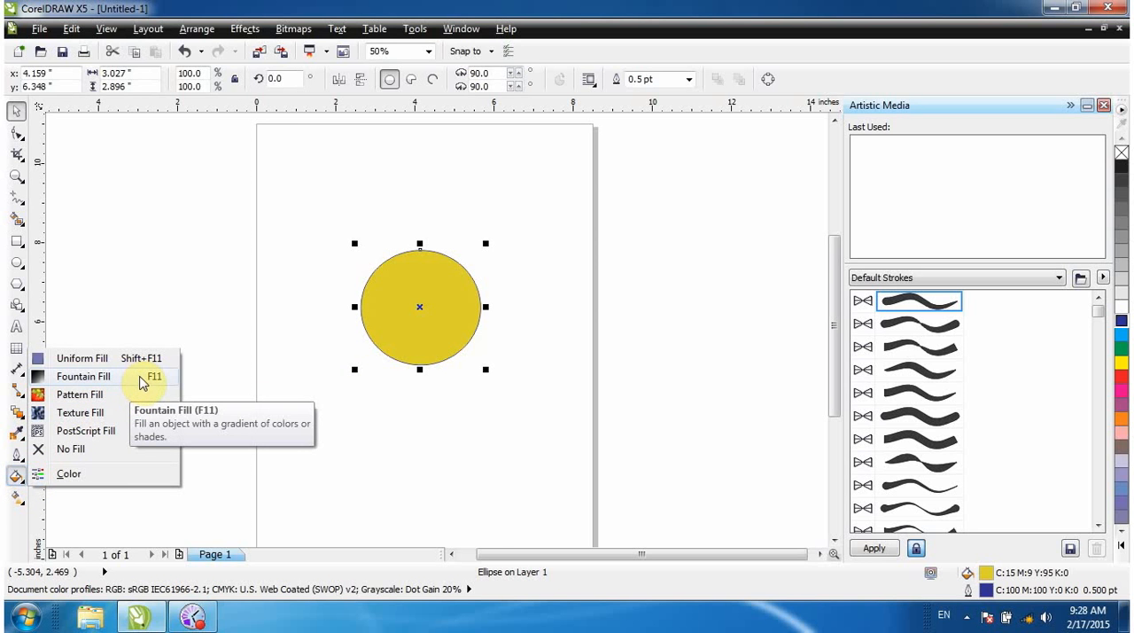
left_click(92, 381)
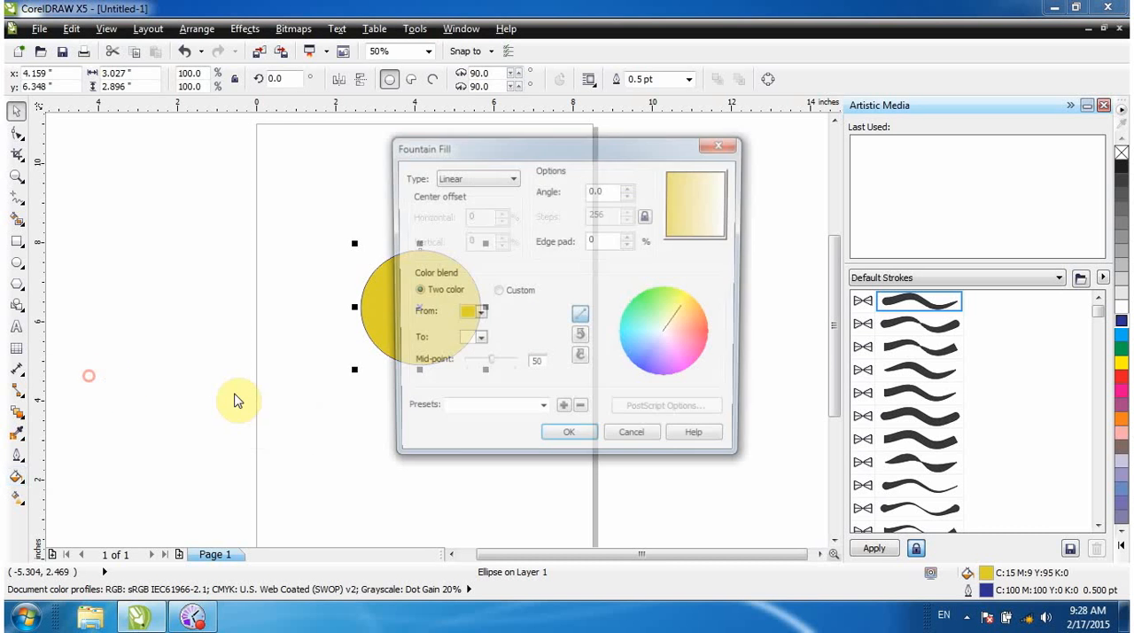
left_click_drag(601, 157, 565, 143)
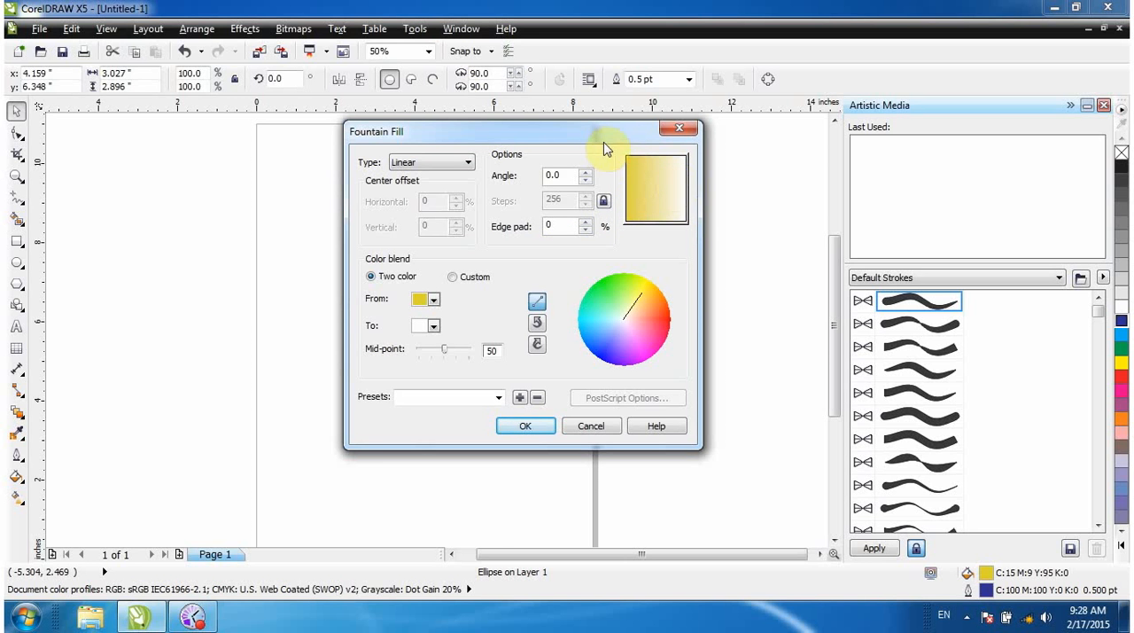
left_click_drag(603, 143, 701, 154)
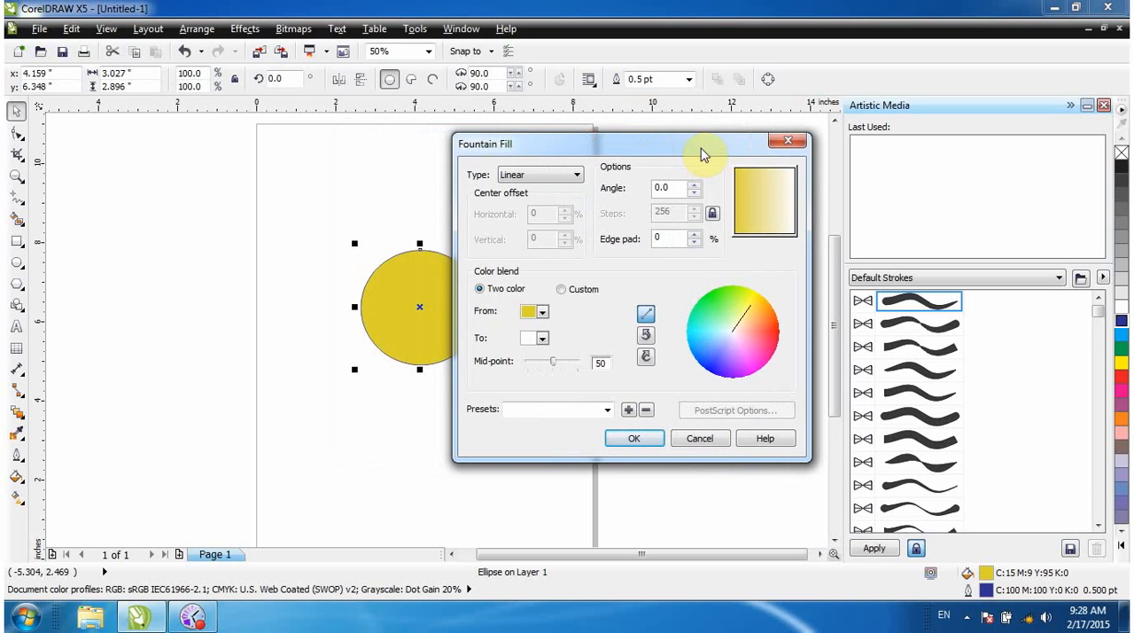
left_click(542, 339)
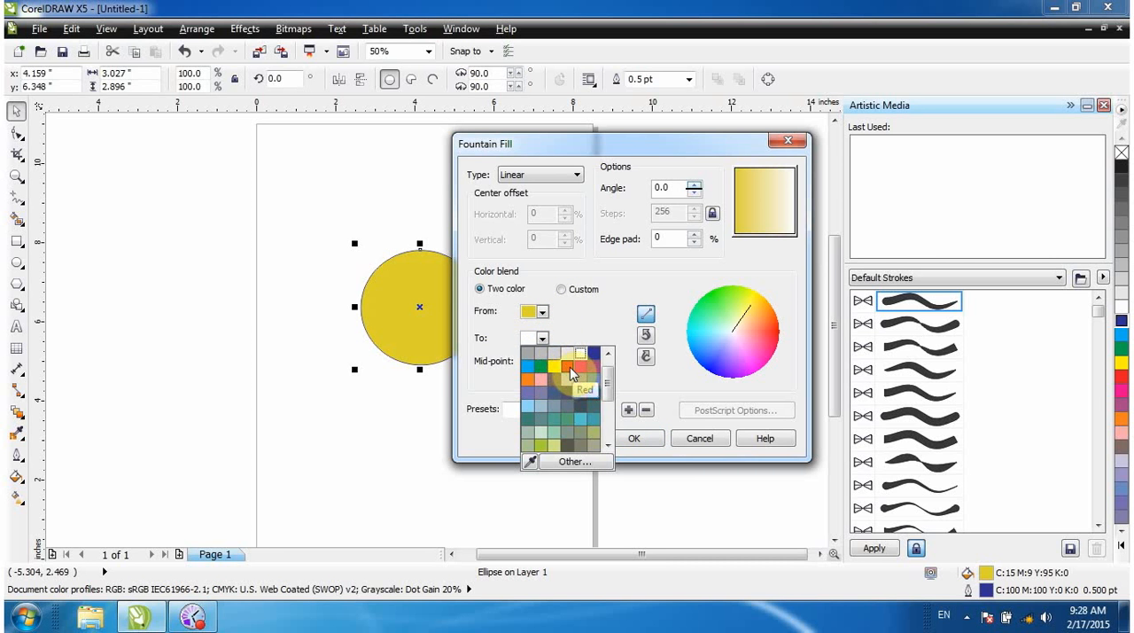
left_click(568, 367)
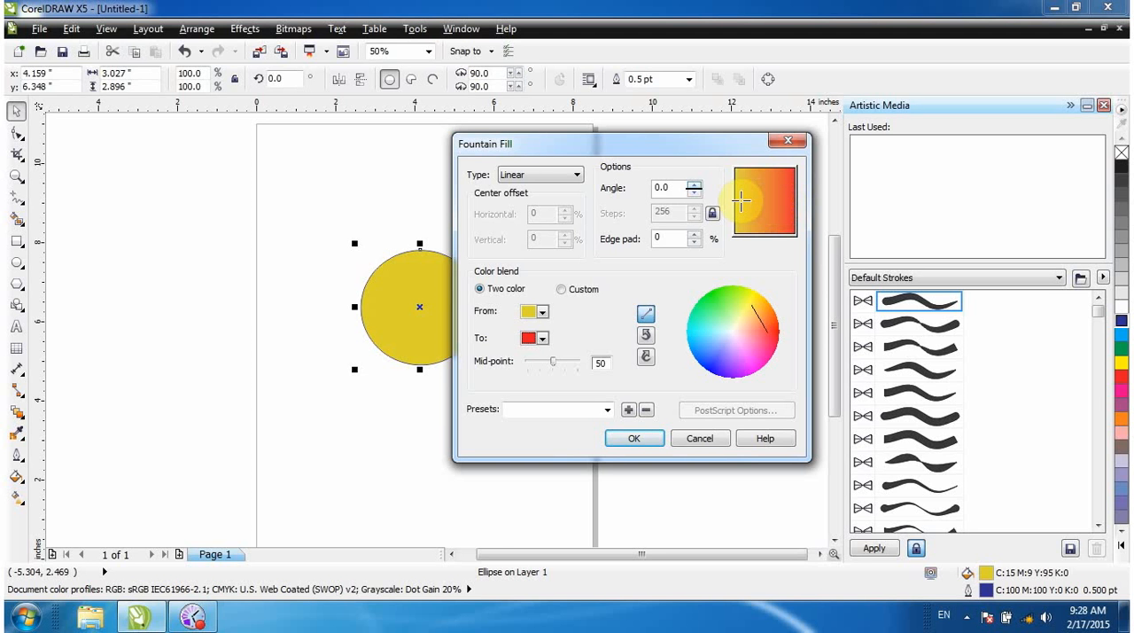
left_click(638, 438)
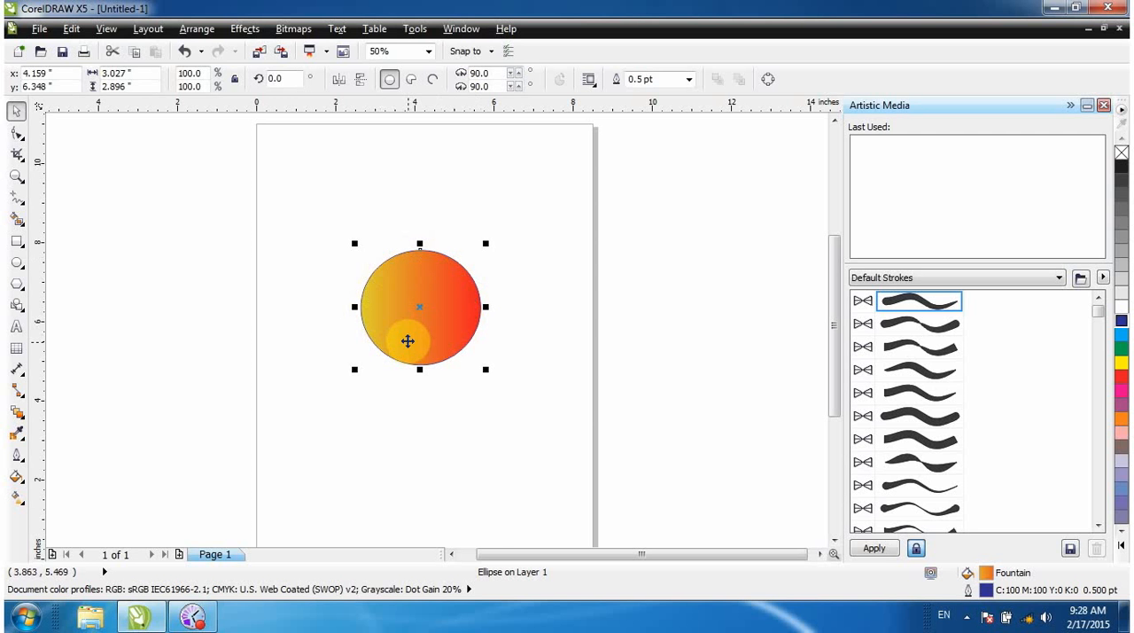
Try the Radial and Conical fountain fill types on the circle and apply the Square type.
left_click(16, 472)
left_click(16, 454)
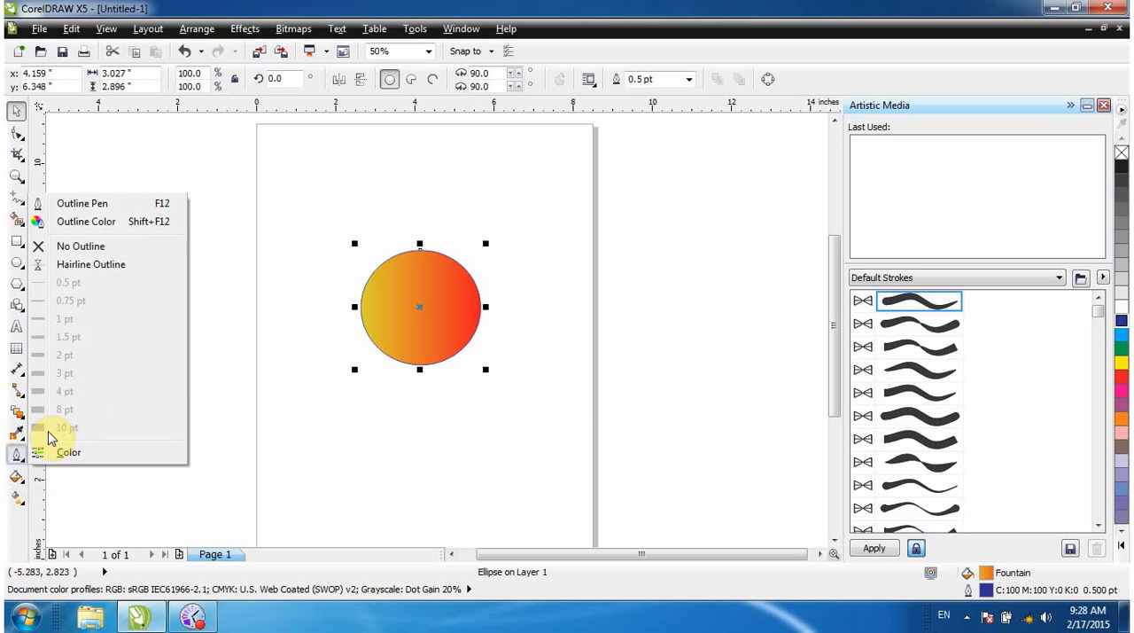
left_click(18, 477)
left_click(88, 377)
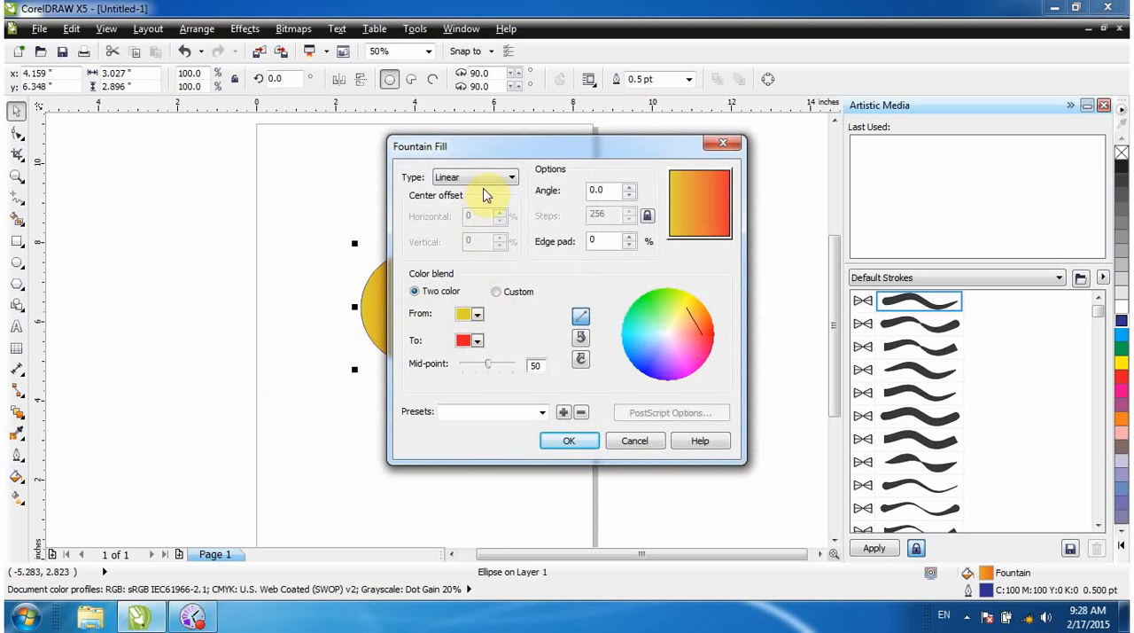
left_click(489, 177)
left_click(486, 200)
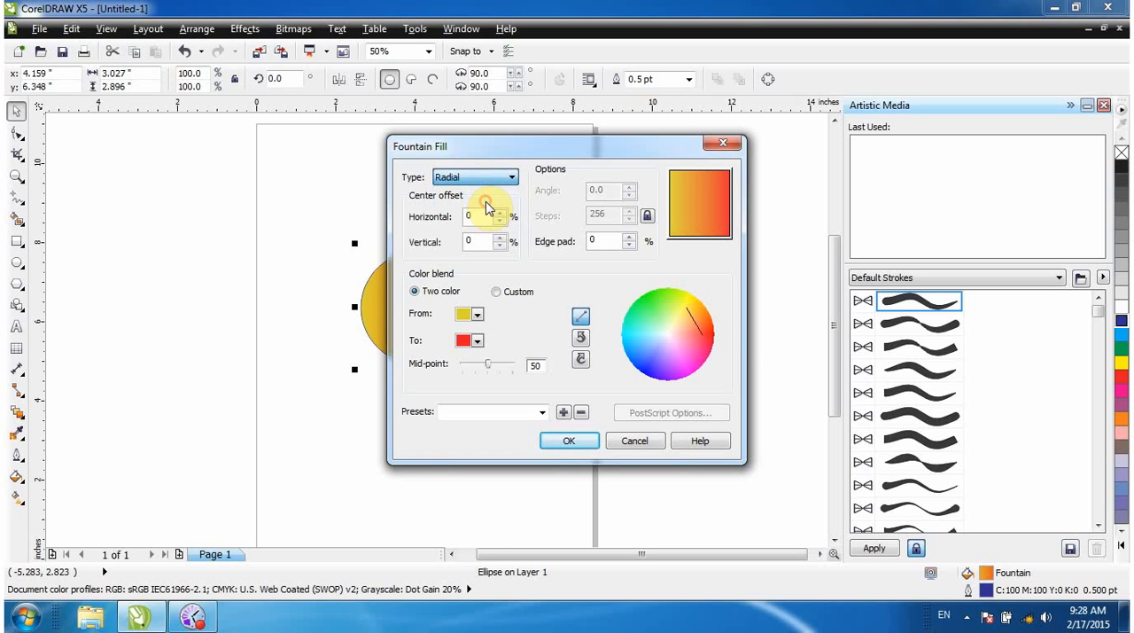
left_click(469, 177)
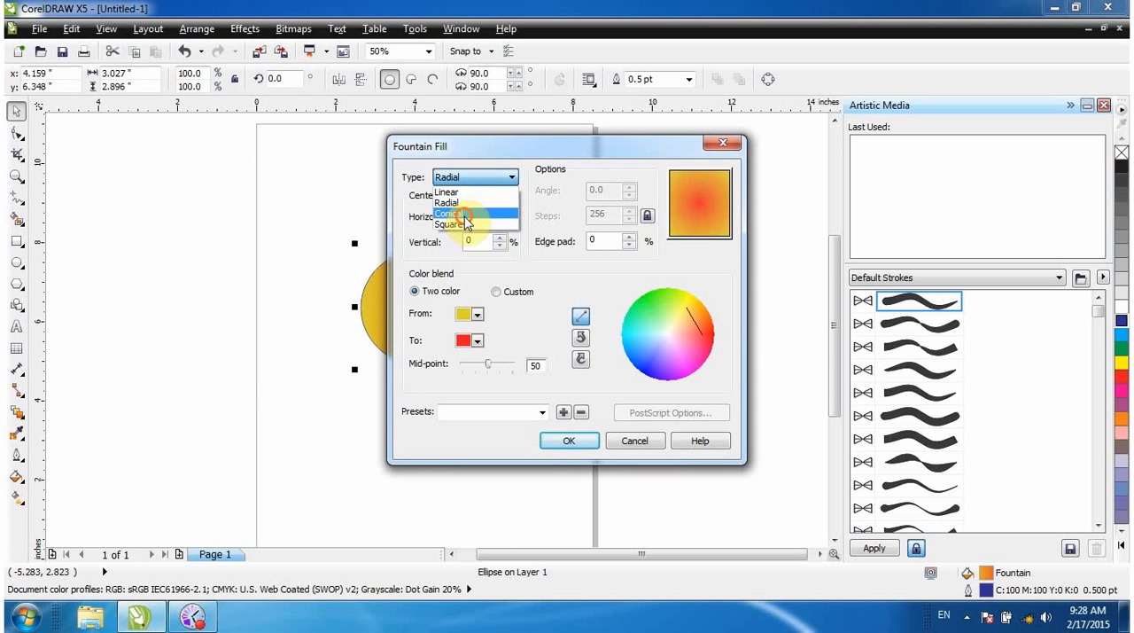
left_click(467, 220)
left_click(476, 177)
left_click(474, 222)
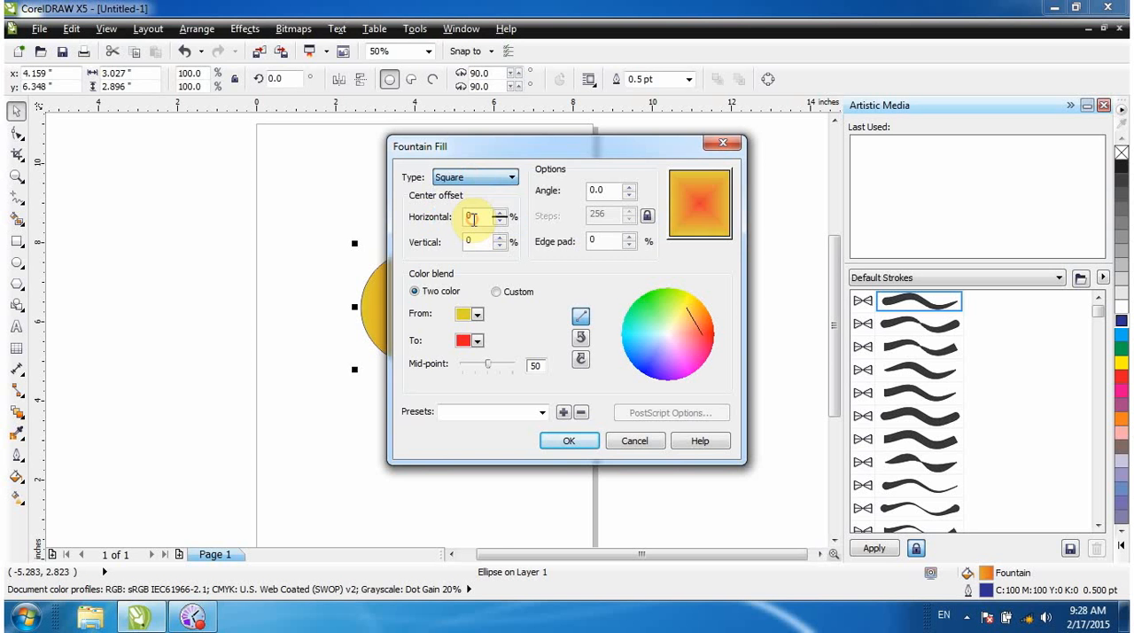
left_click(569, 441)
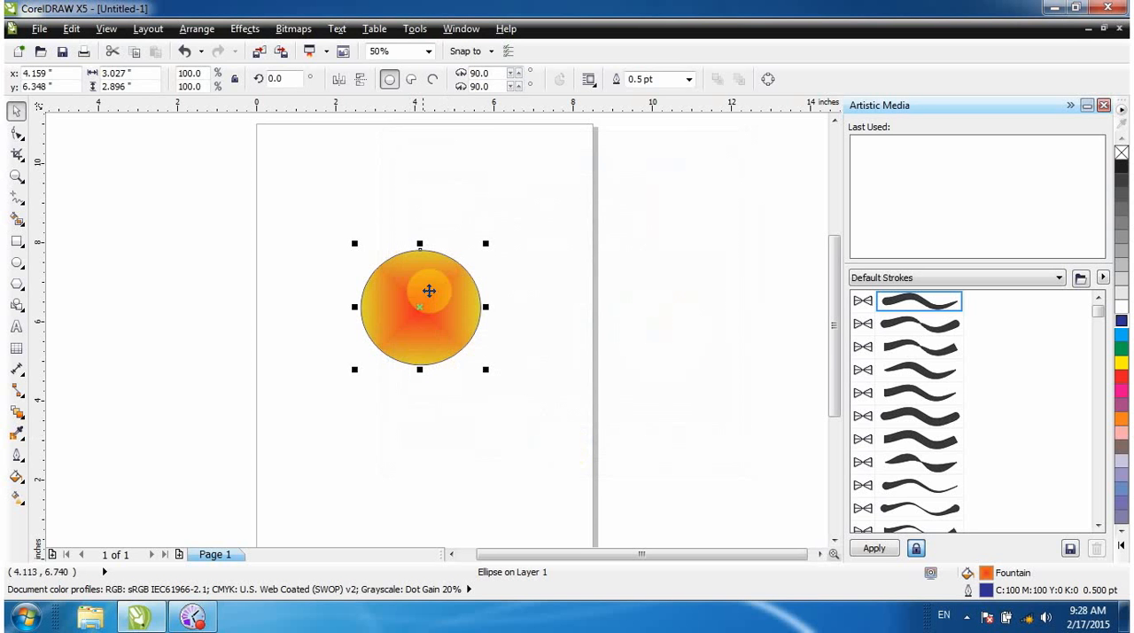
Switch the circle's fountain fill to a custom colour blend with green as the start colour and yellow as the end colour.
left_click(16, 475)
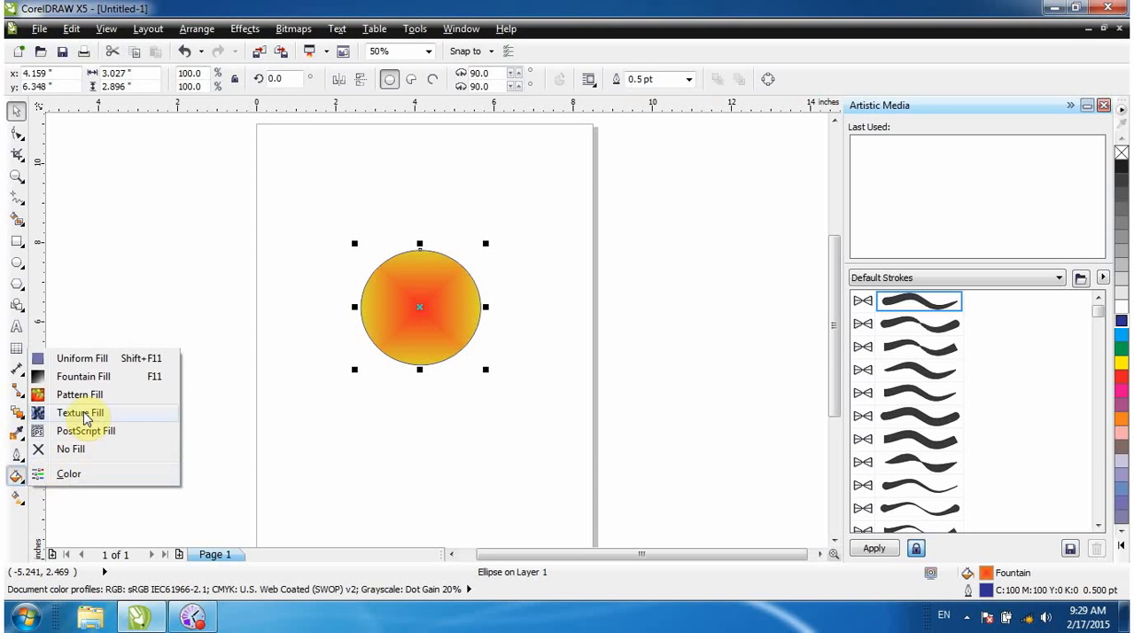
left_click(80, 375)
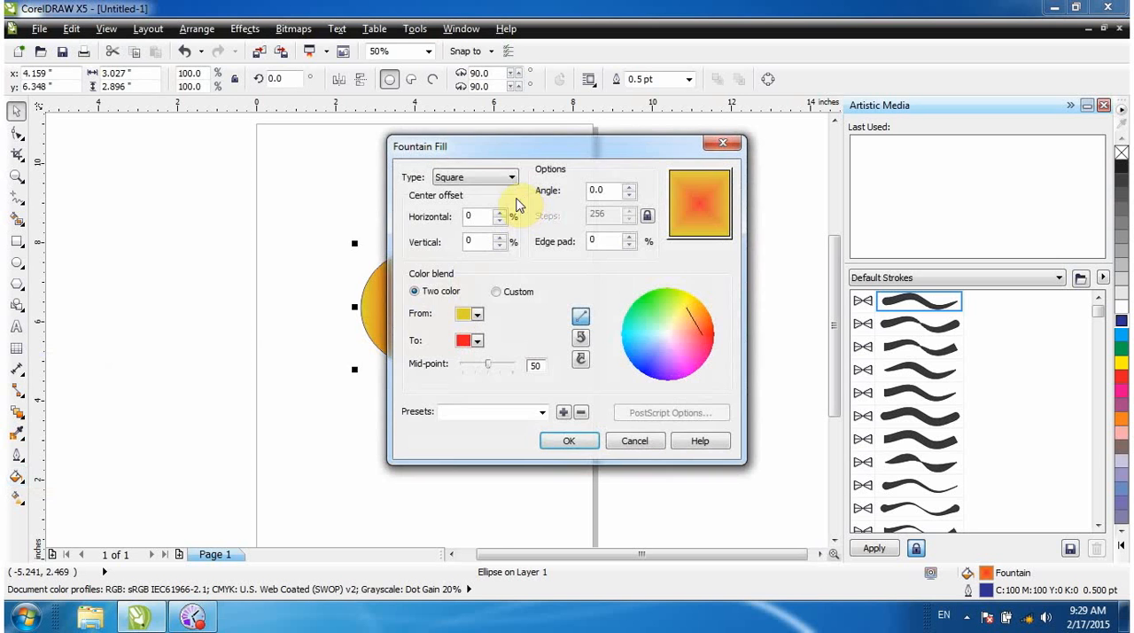
left_click_drag(510, 142, 473, 131)
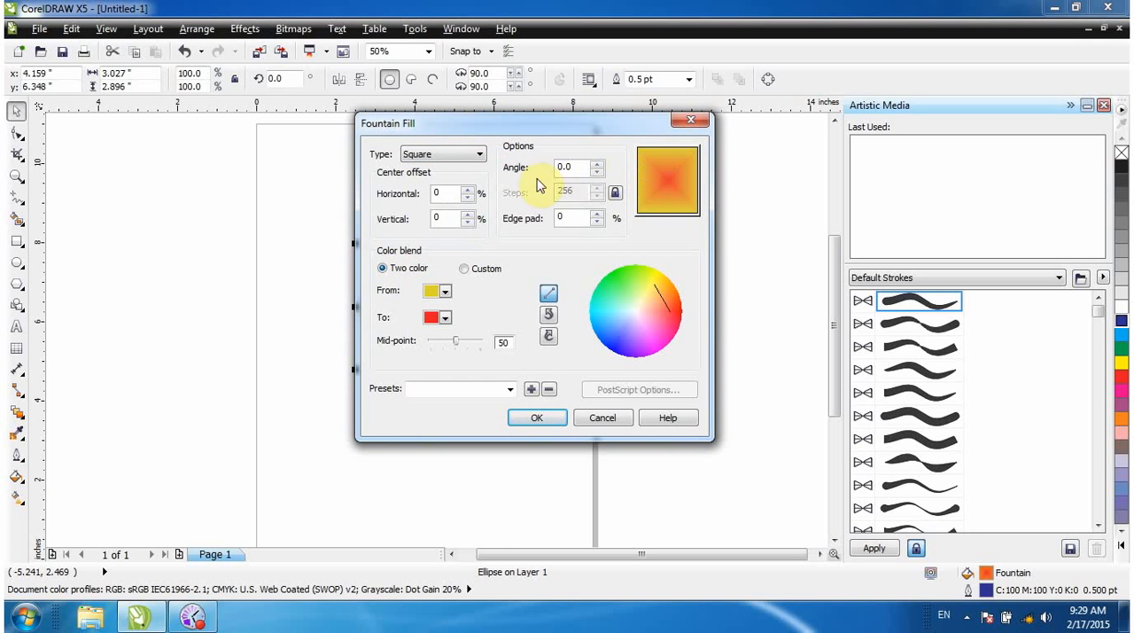
left_click(465, 270)
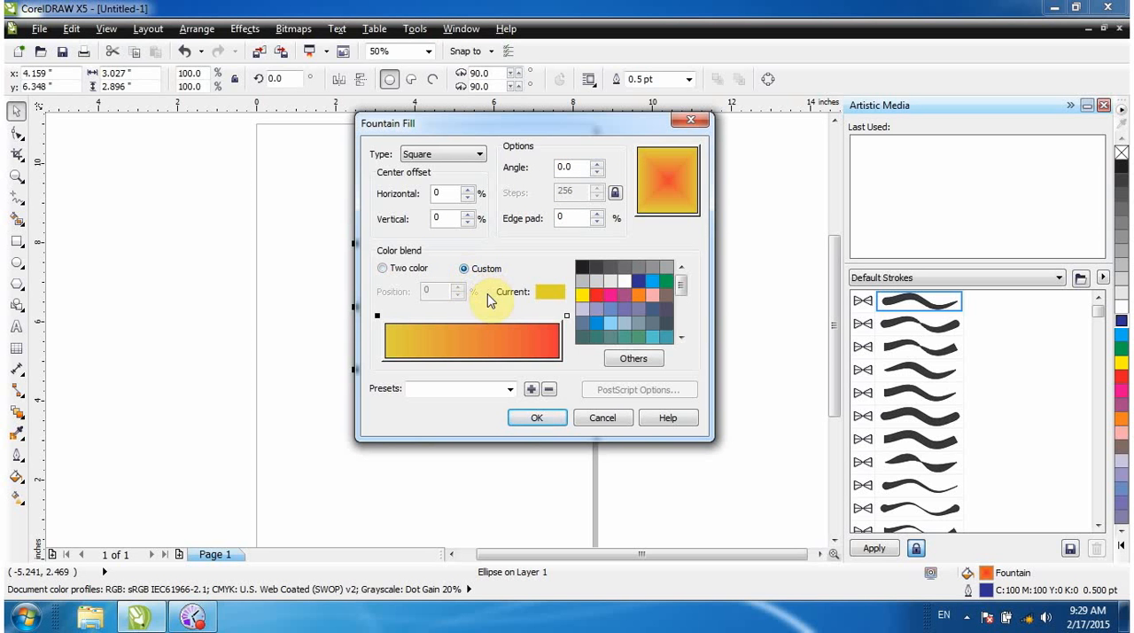
left_click(567, 317)
left_click(378, 317)
left_click(666, 281)
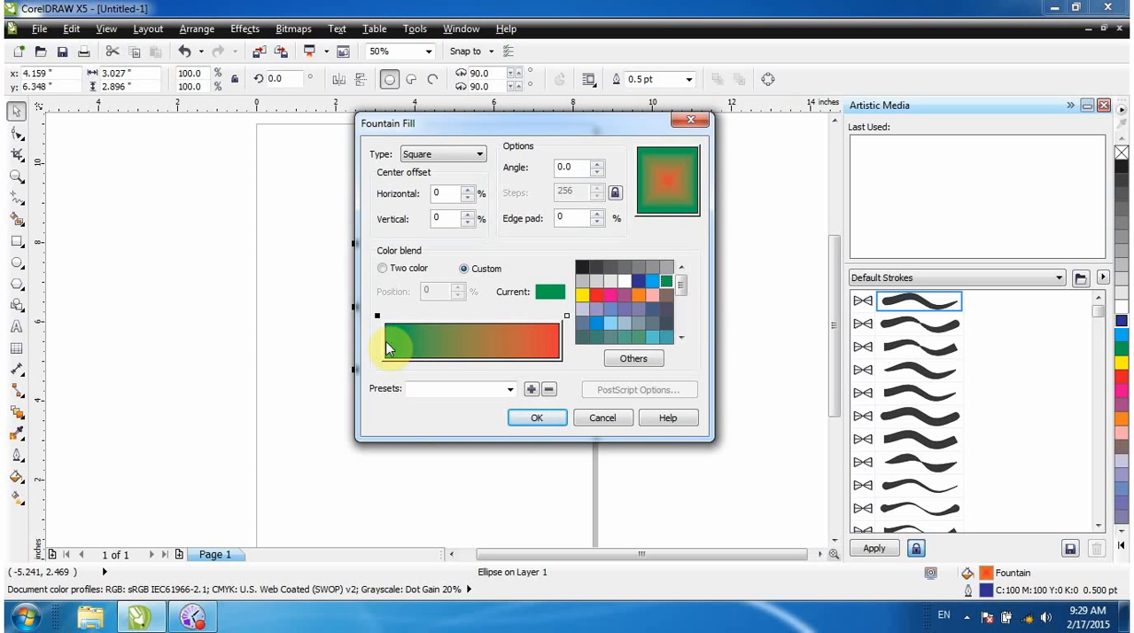
left_click(567, 316)
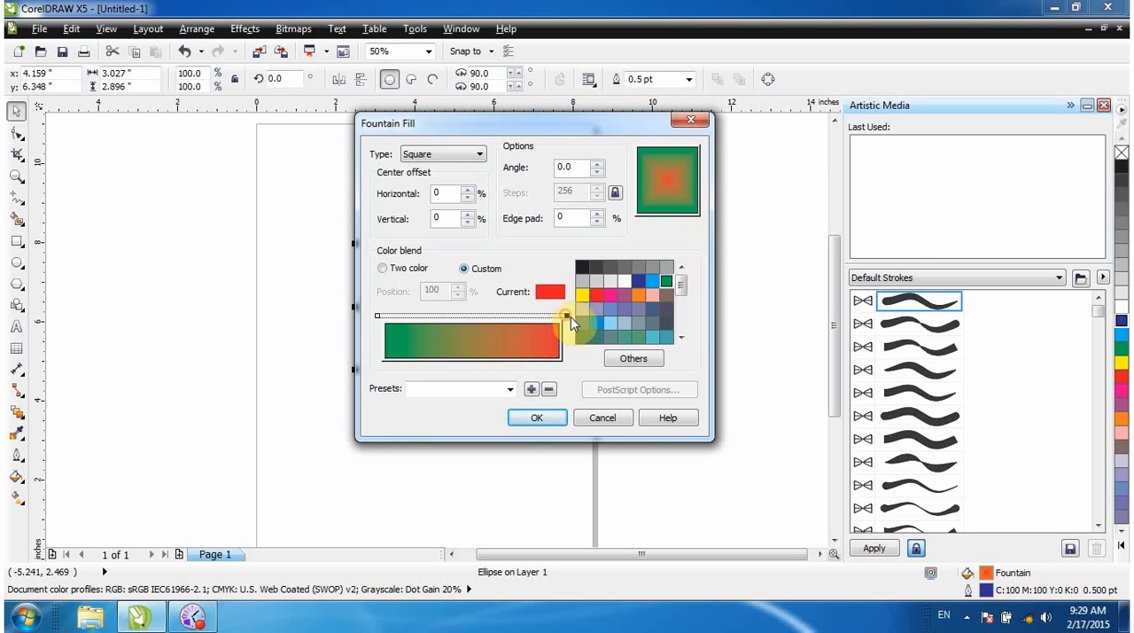
left_click(582, 298)
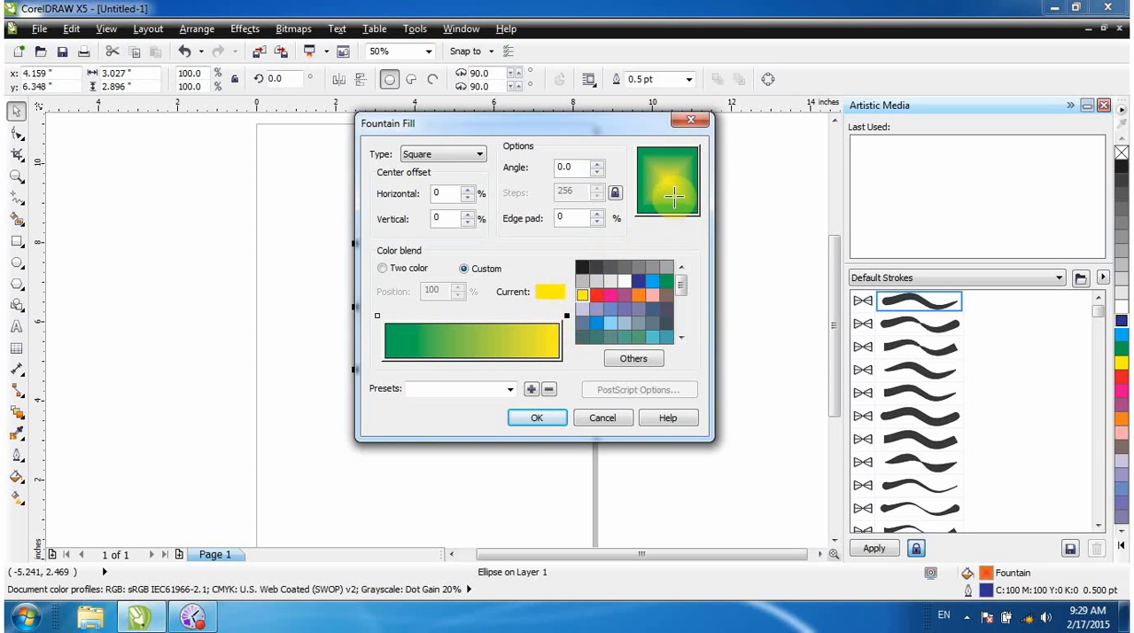
Set the fountain fill type to Radial and add a white intermediate colour just past the middle of the green-to-yellow blend.
left_click(474, 158)
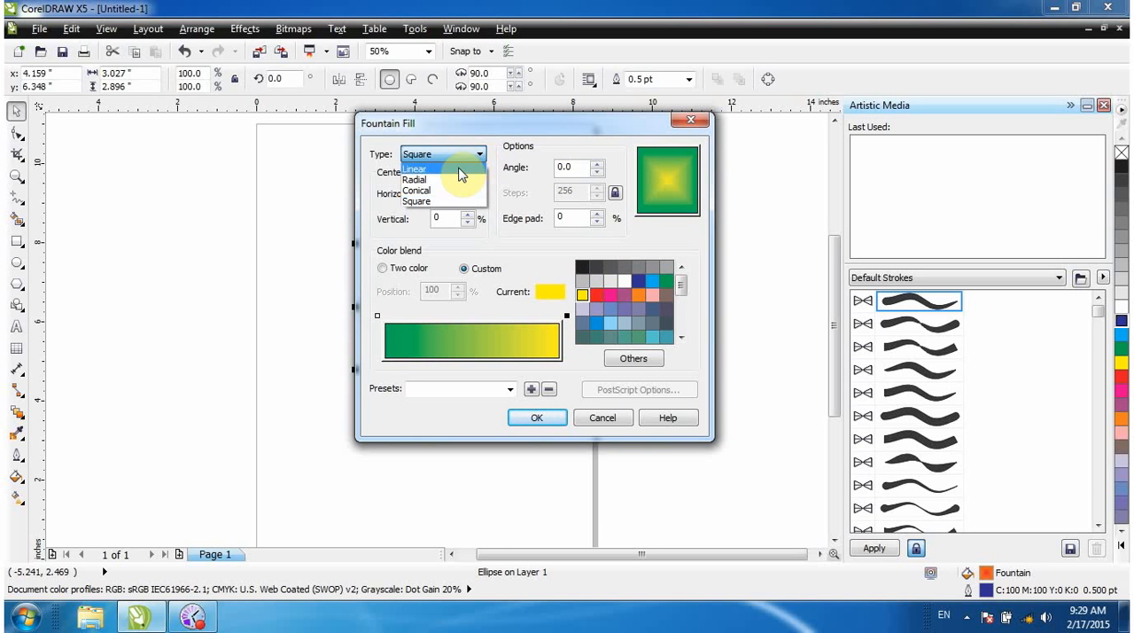
left_click(436, 179)
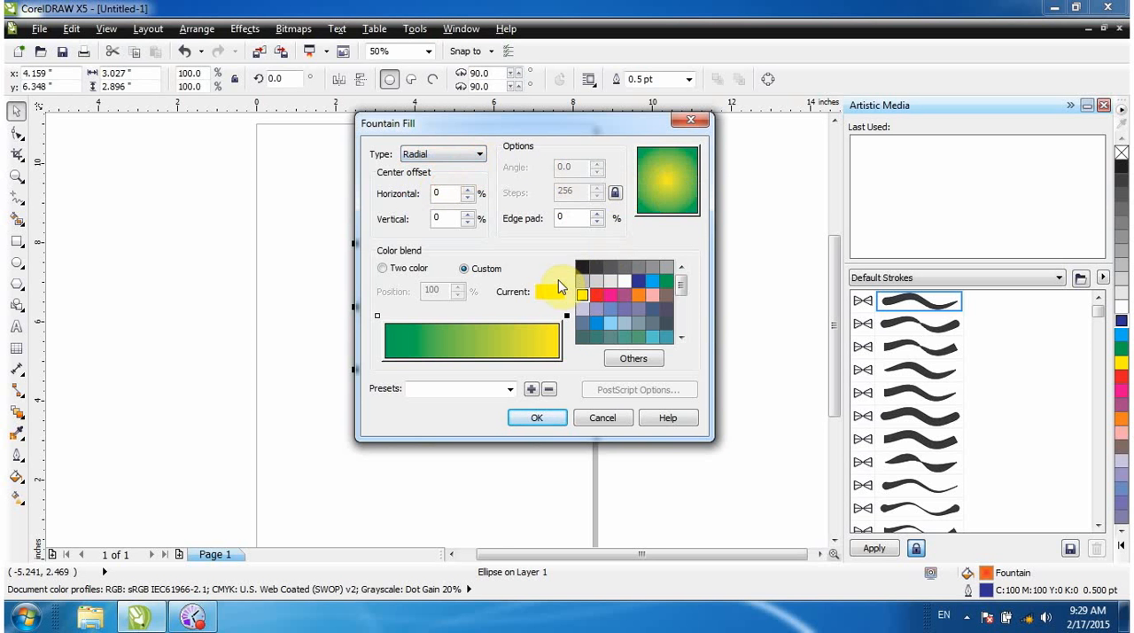
left_click(566, 316)
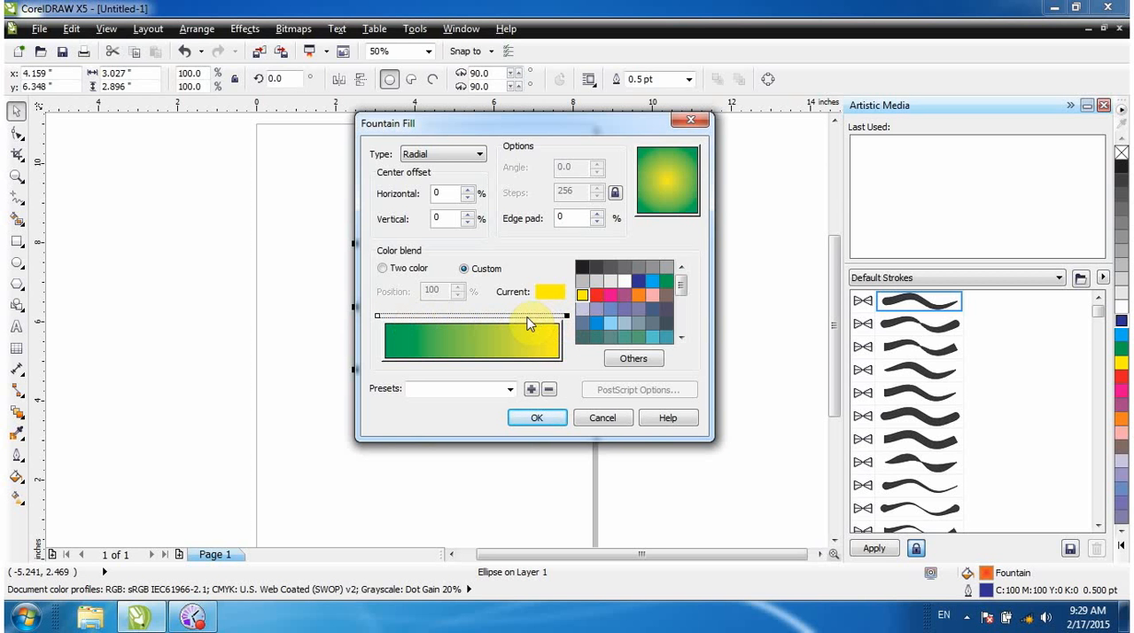
double_click(527, 317)
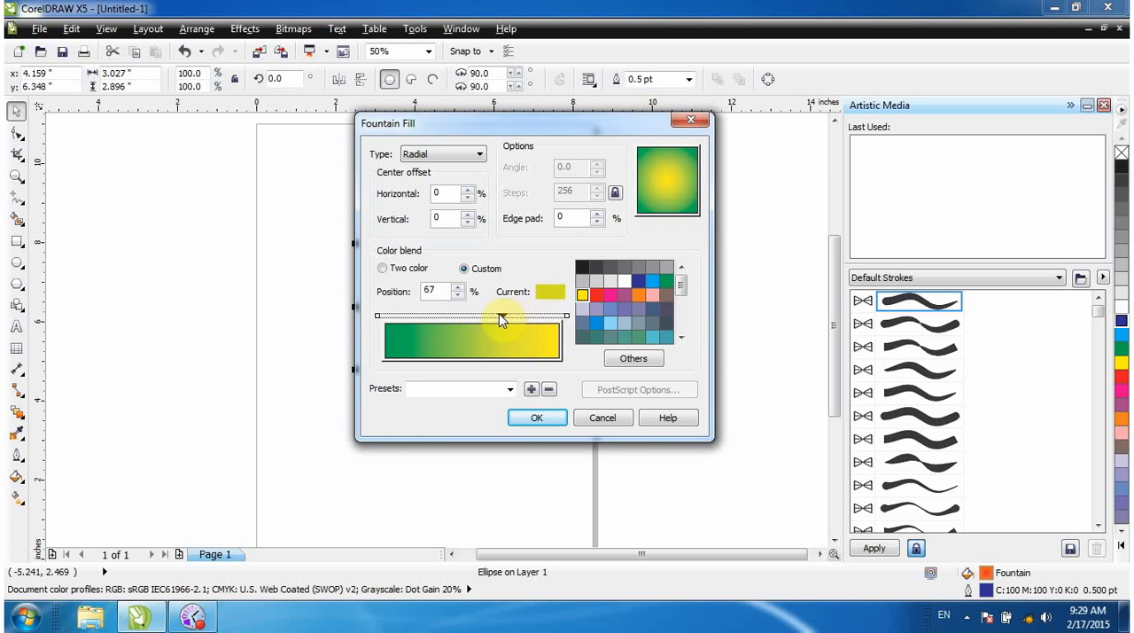
mouse_move(502, 317)
left_mouse_down()
mouse_move(454, 319)
mouse_move(479, 316)
left_mouse_up()
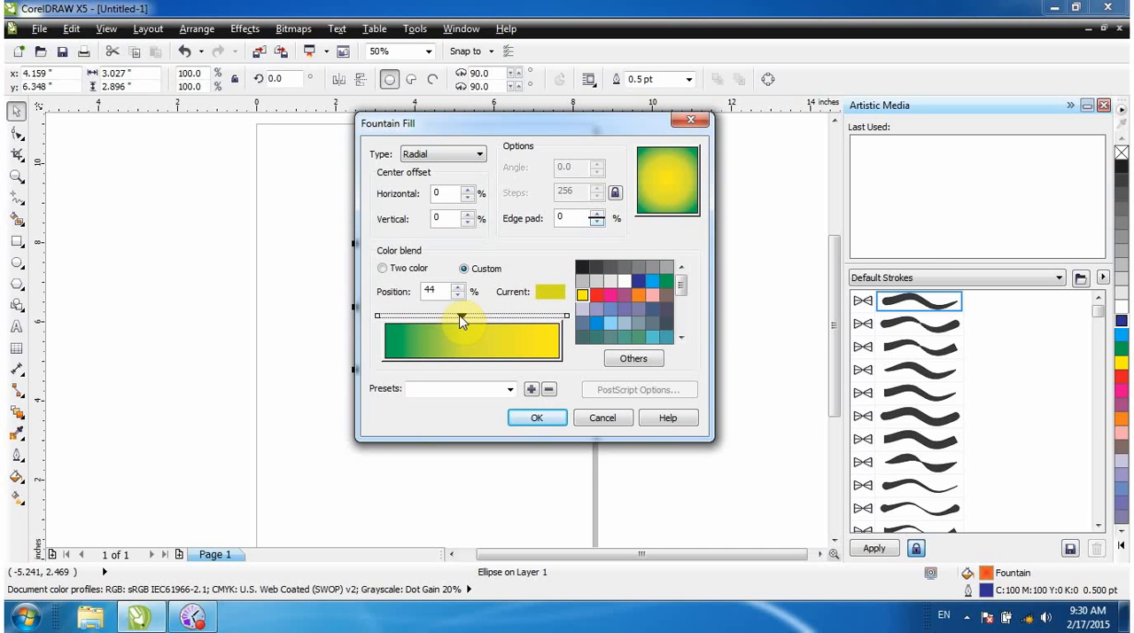
left_click_drag(473, 319, 496, 321)
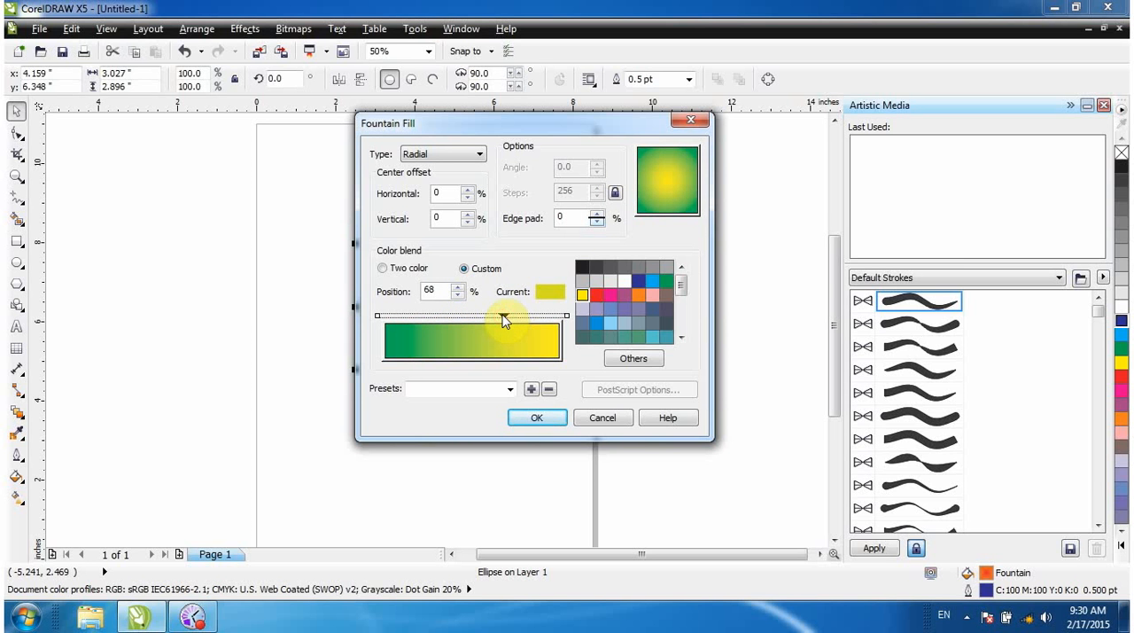
left_click(623, 282)
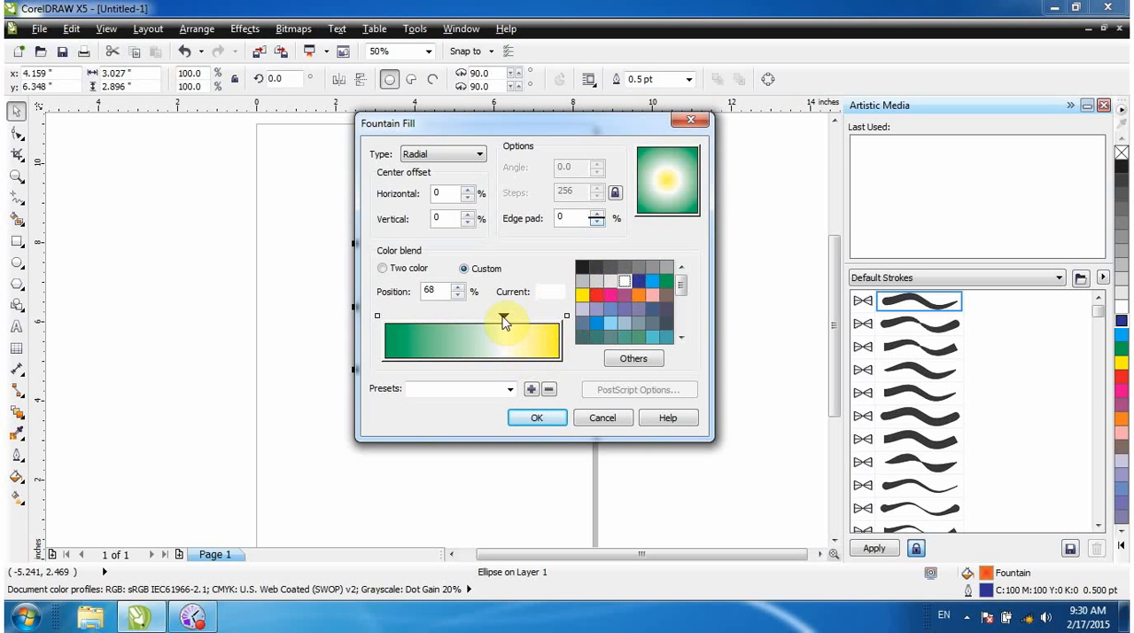
left_click_drag(503, 319, 485, 319)
Add a red intermediate colour at position 29% between green and white, and apply the fountain fill to the circle.
double_click(421, 316)
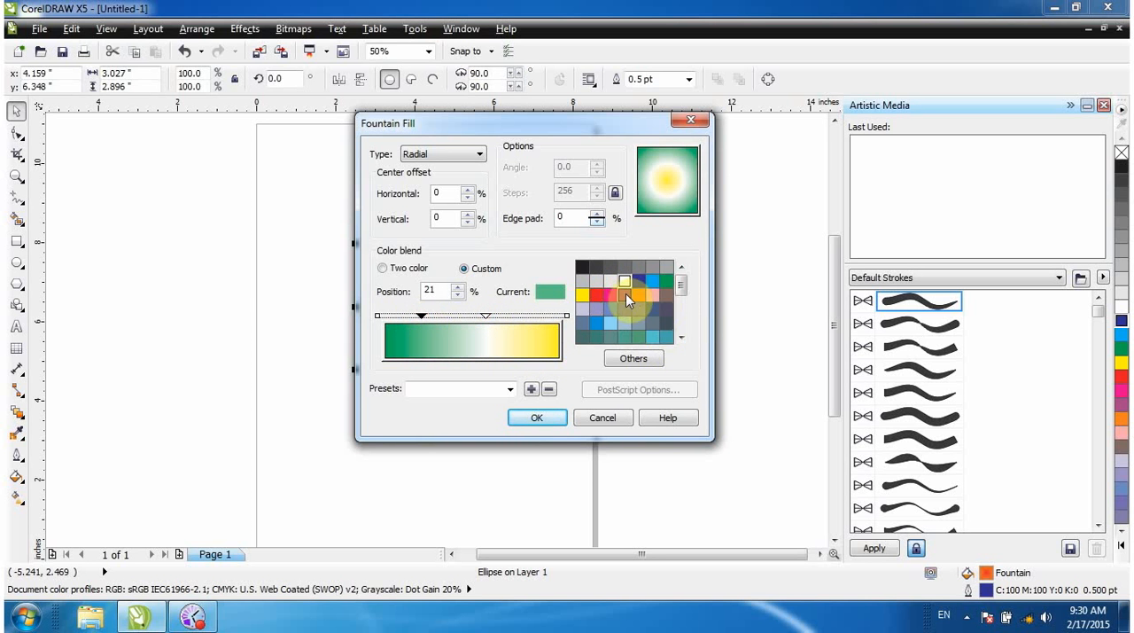
left_click(596, 292)
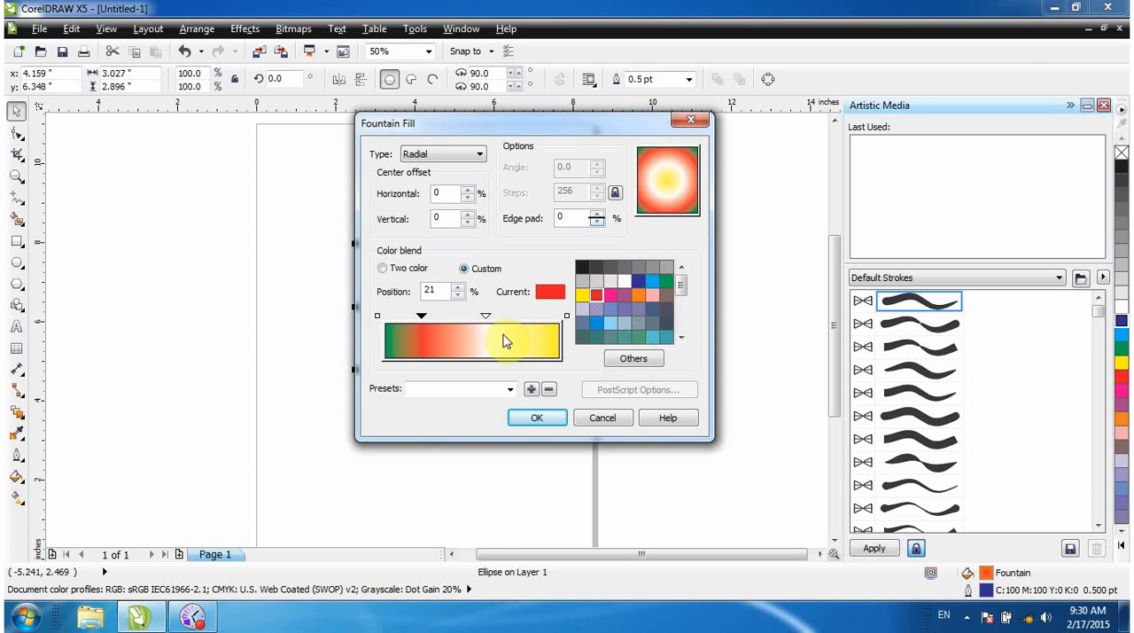
left_click_drag(428, 319, 436, 317)
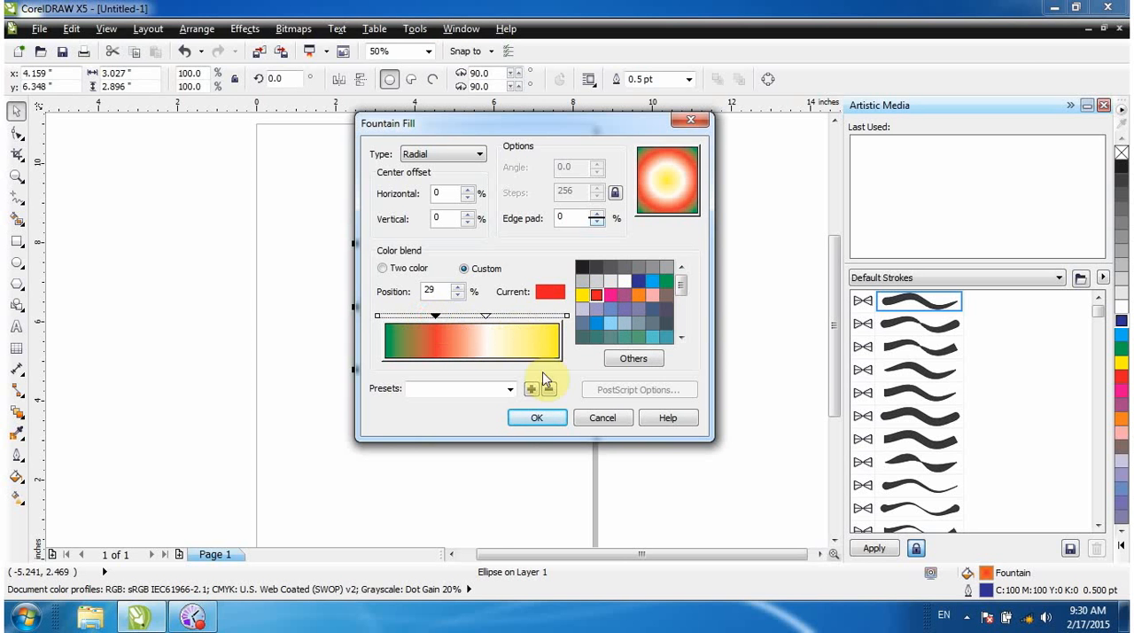
left_click(537, 417)
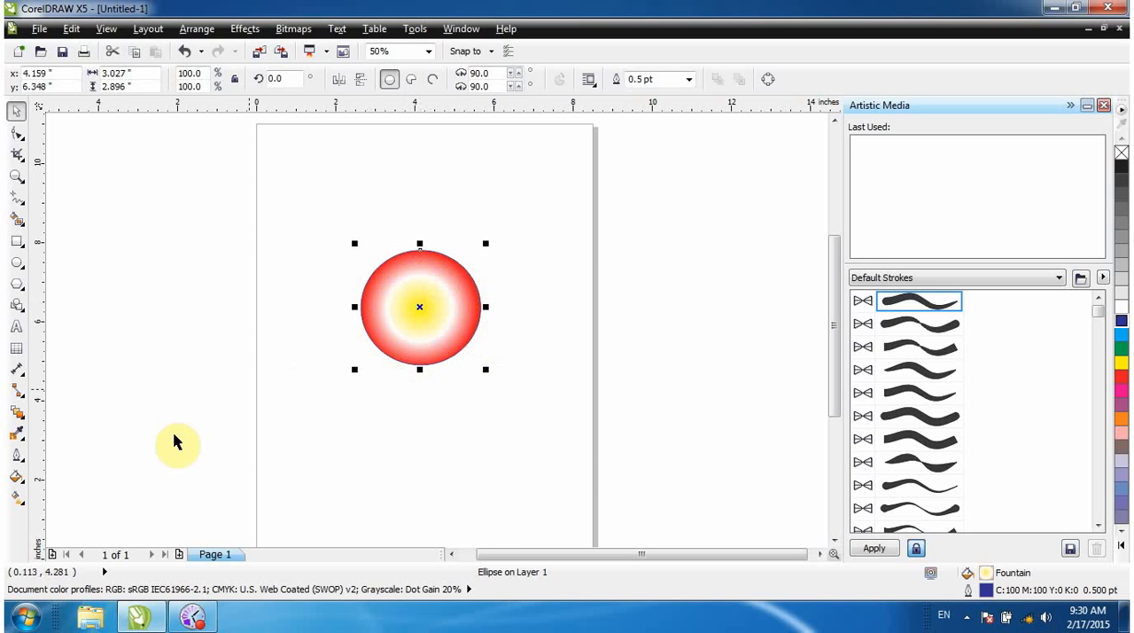
Remove the red and white intermediate colours from the circle's fountain fill and apply the plain green-to-yellow radial blend.
left_click(17, 479)
left_click(65, 377)
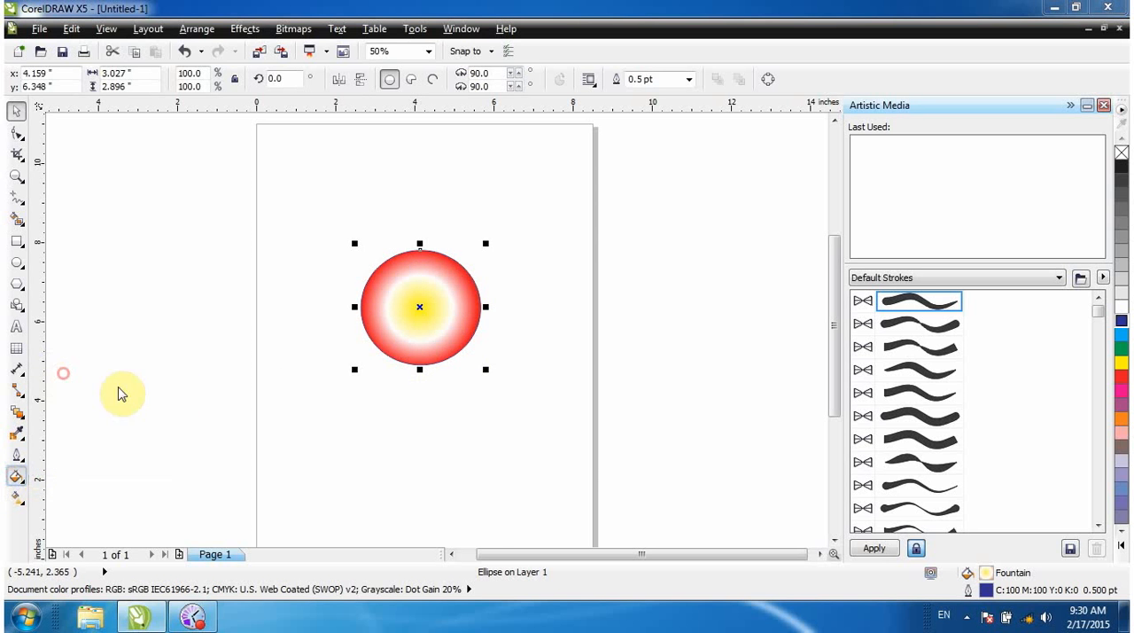
left_click_drag(468, 338, 532, 339)
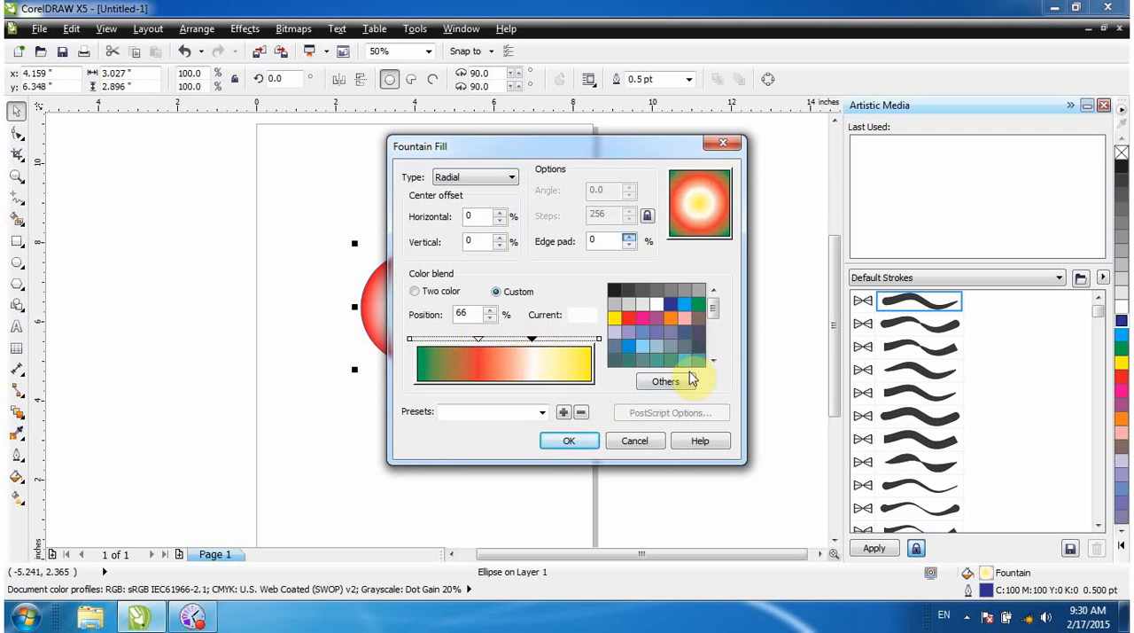
left_click_drag(714, 311, 714, 323)
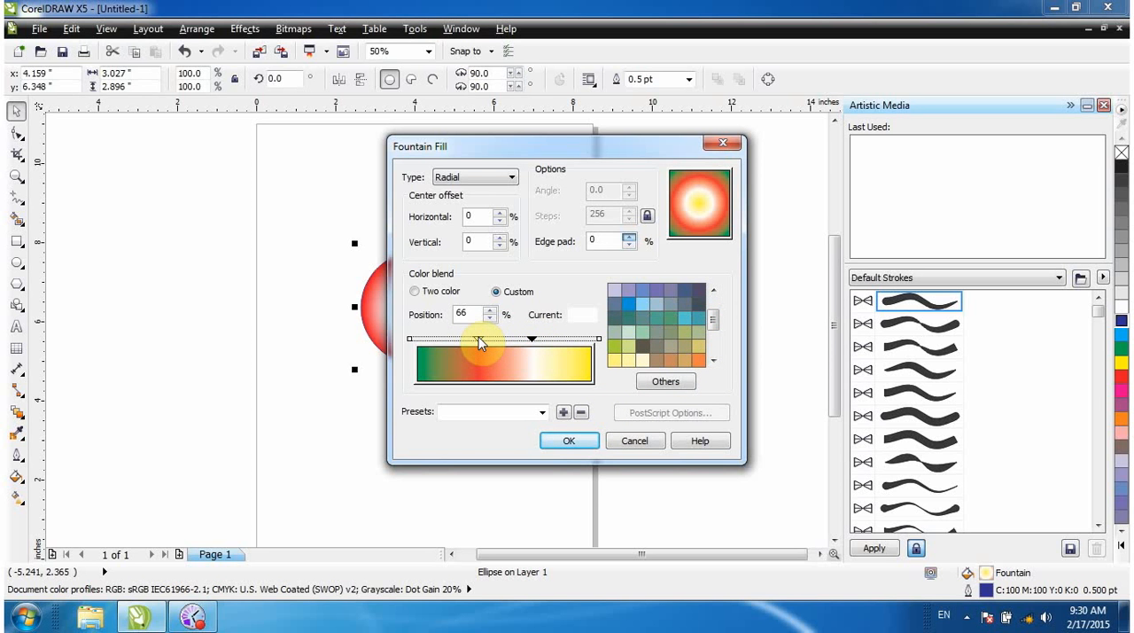
double_click(479, 342)
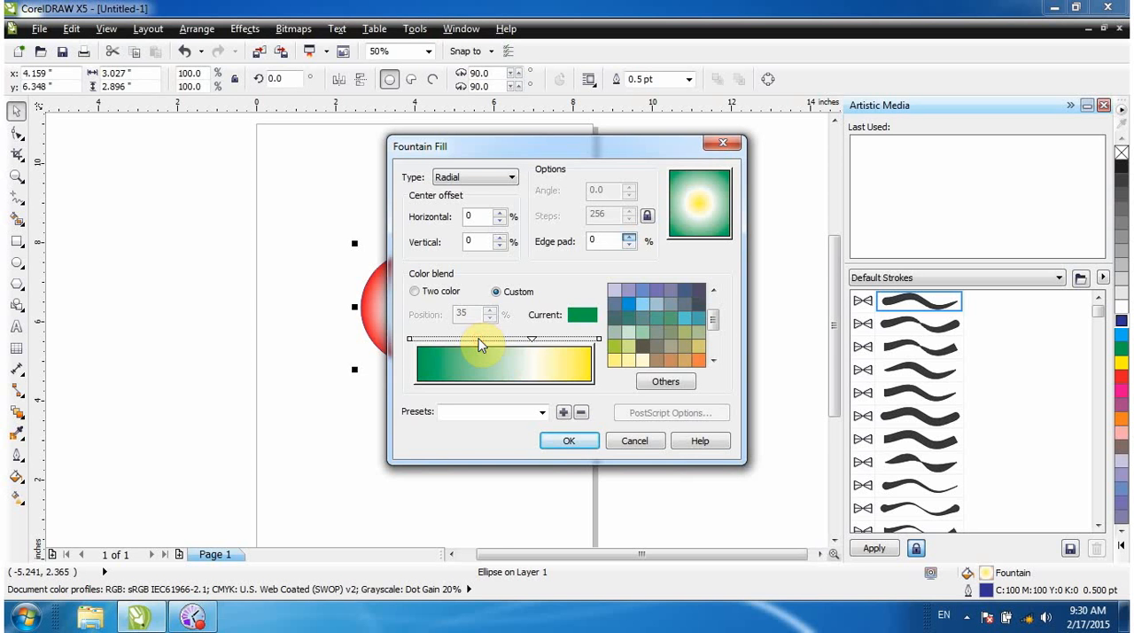
double_click(533, 340)
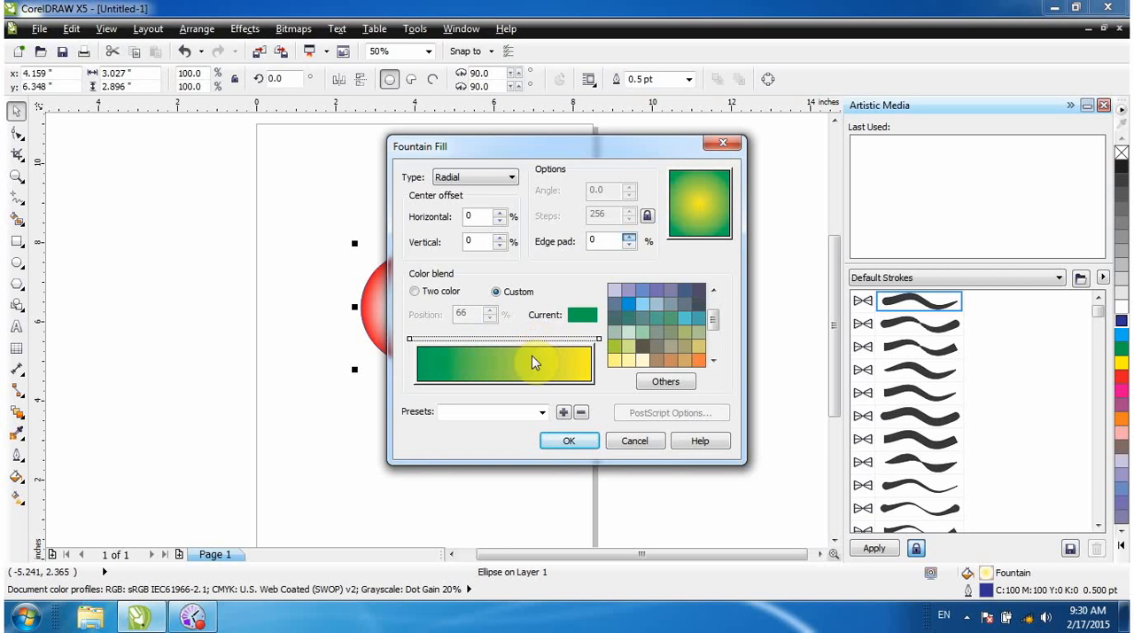
left_click(568, 440)
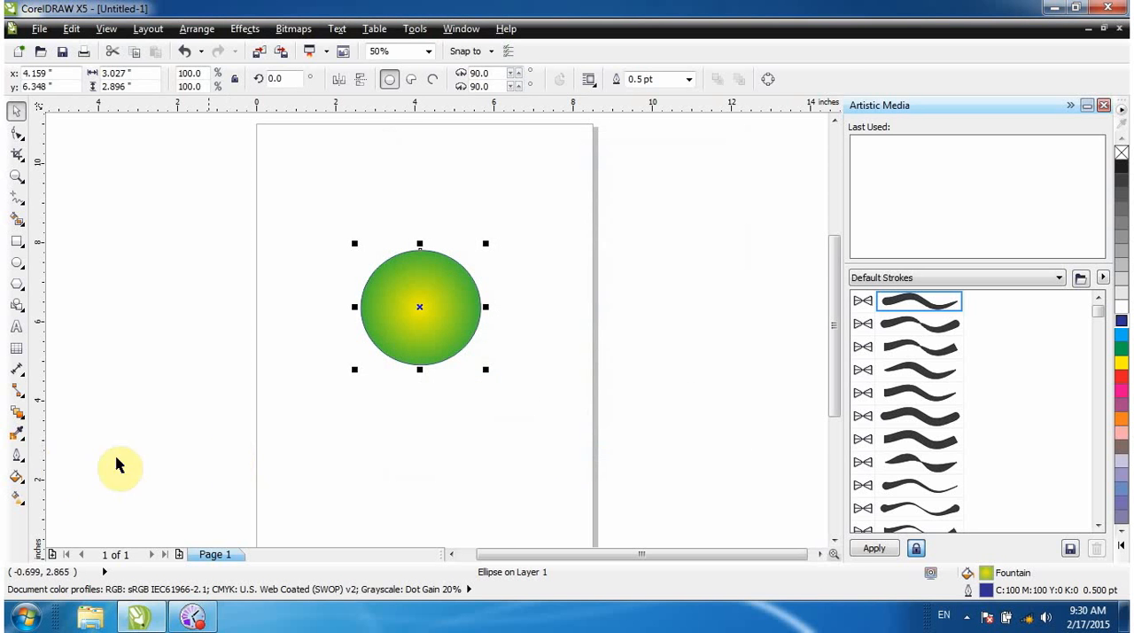
Apply a full-colour Pattern Fill to the circle using the multicoloured plaid pattern.
left_click(16, 454)
left_click(16, 476)
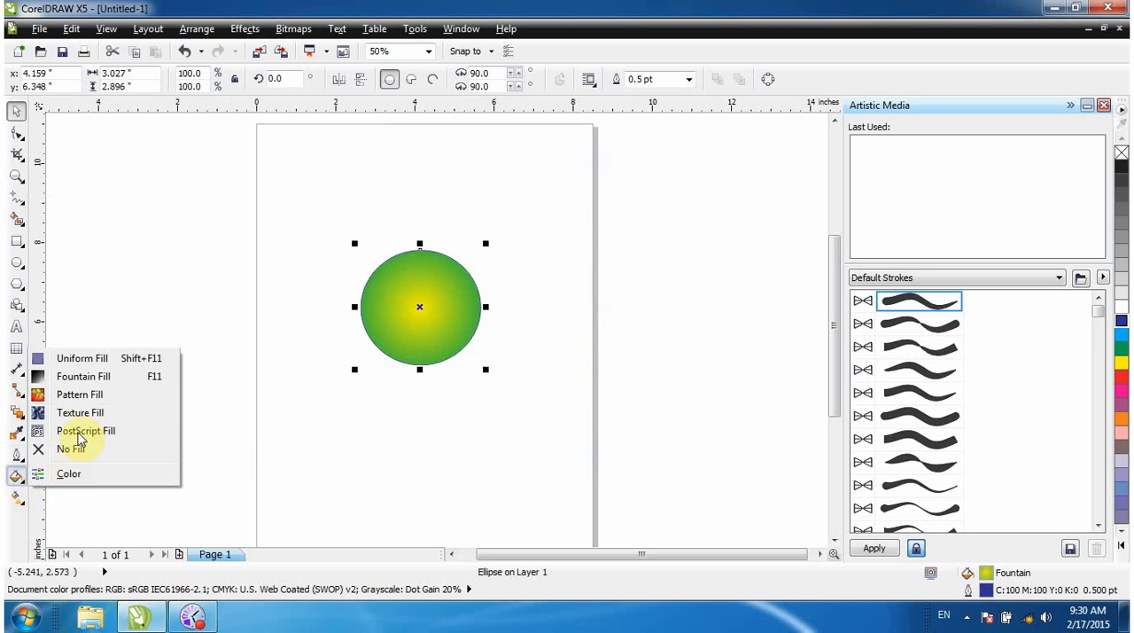
left_click(117, 403)
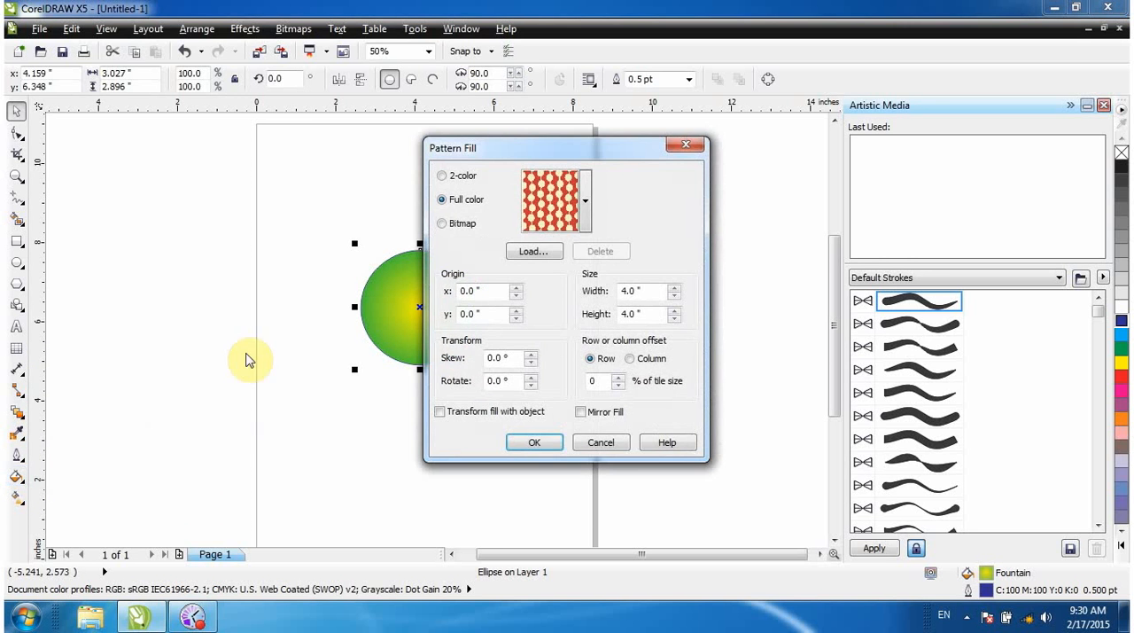
left_click_drag(598, 156, 548, 151)
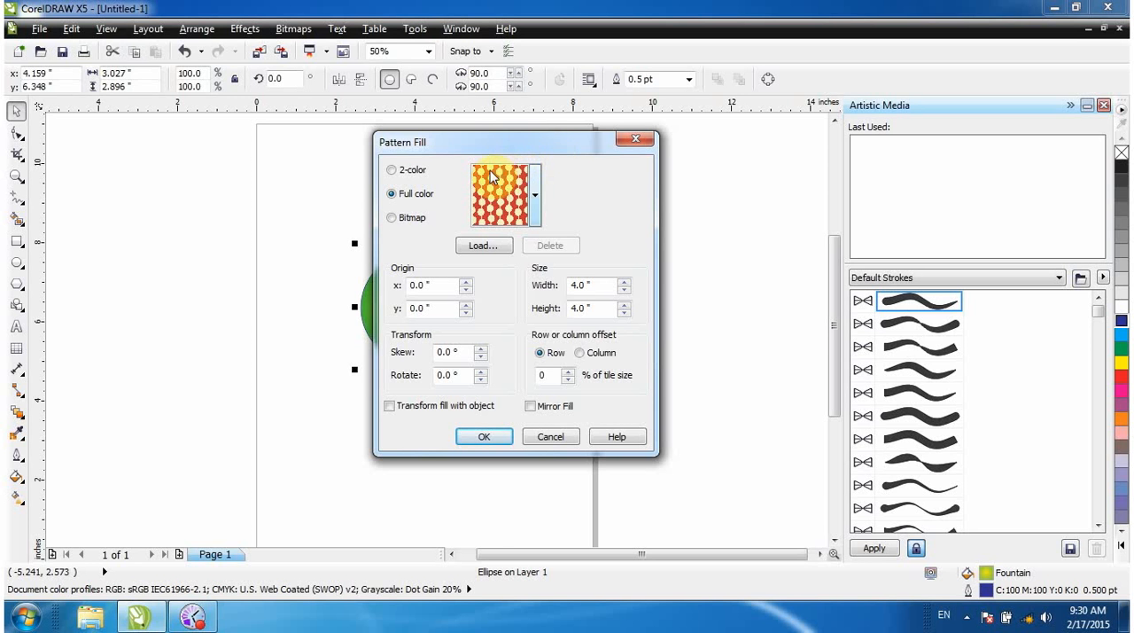
left_click(535, 194)
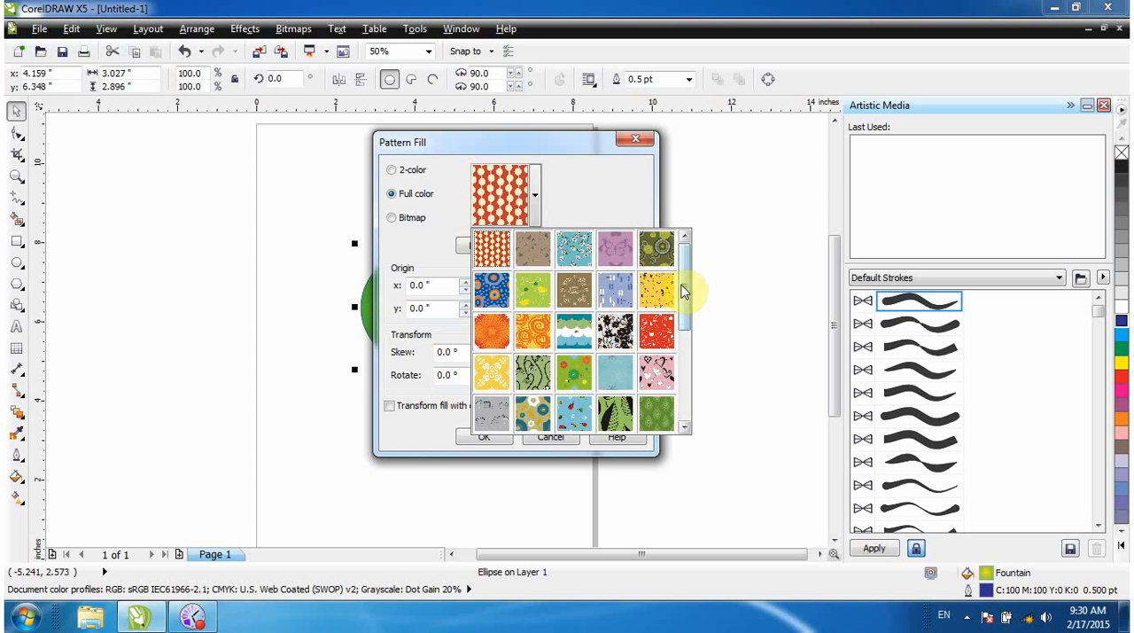
scroll(684, 301, "down", 1)
scroll(684, 301, "down", 1)
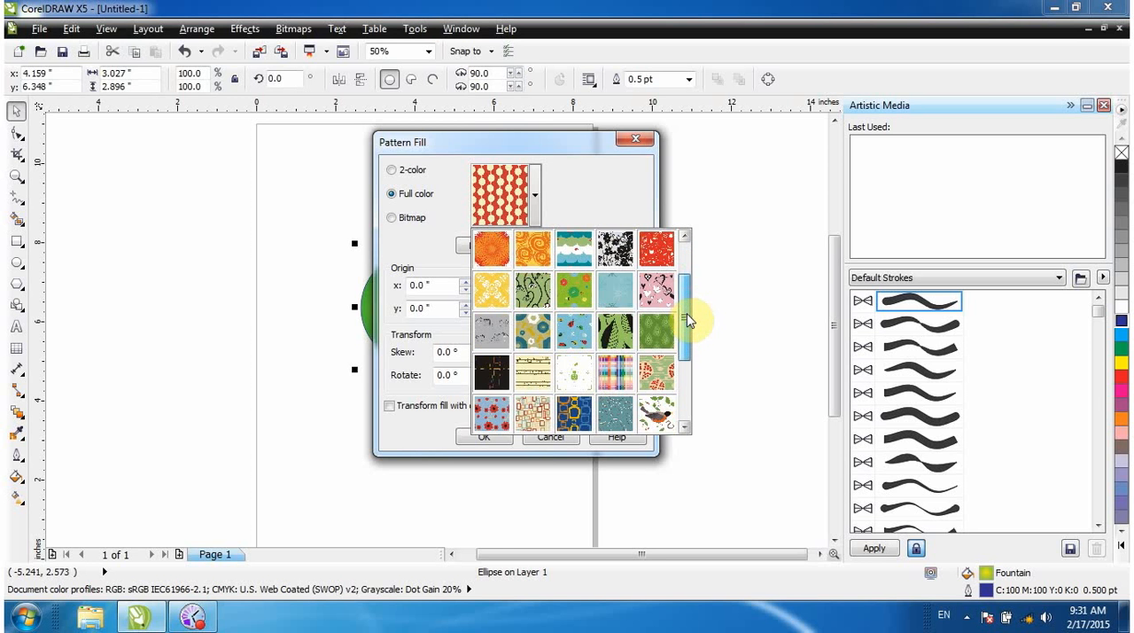
left_click(612, 377)
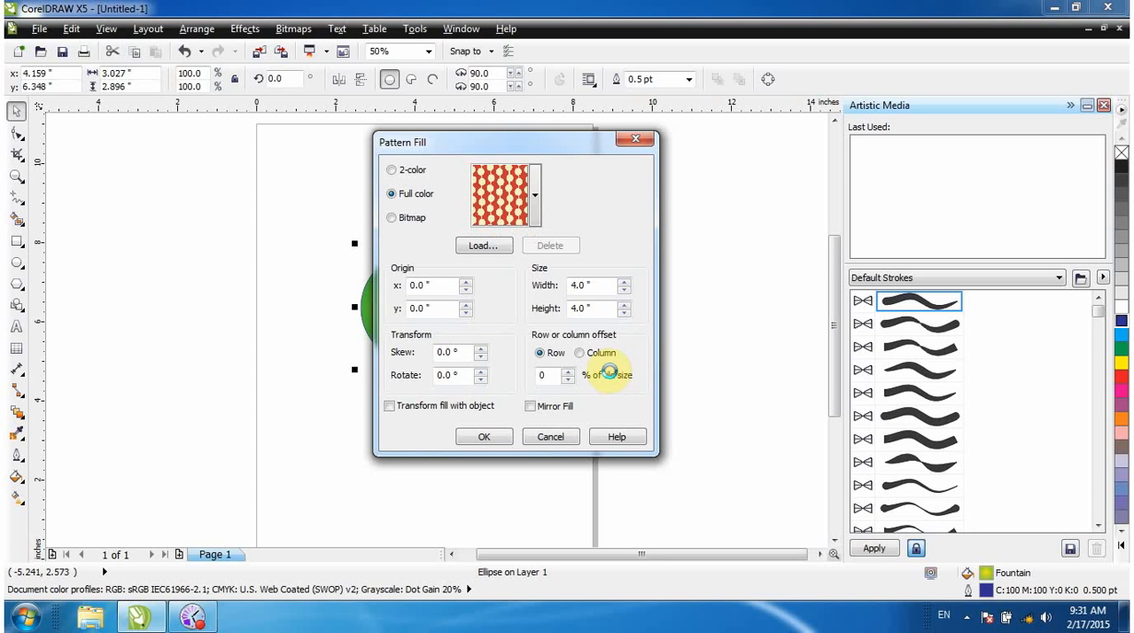
left_click(493, 434)
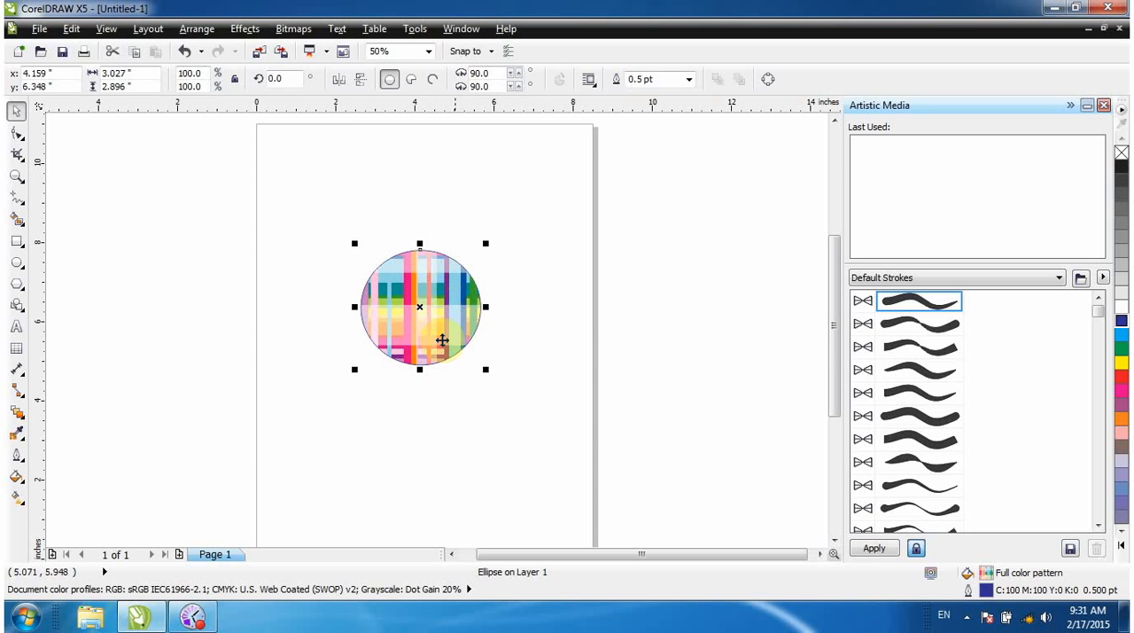
Change the circle's full-colour Pattern Fill to the orange and yellow swirl pattern and apply it.
left_click(19, 480)
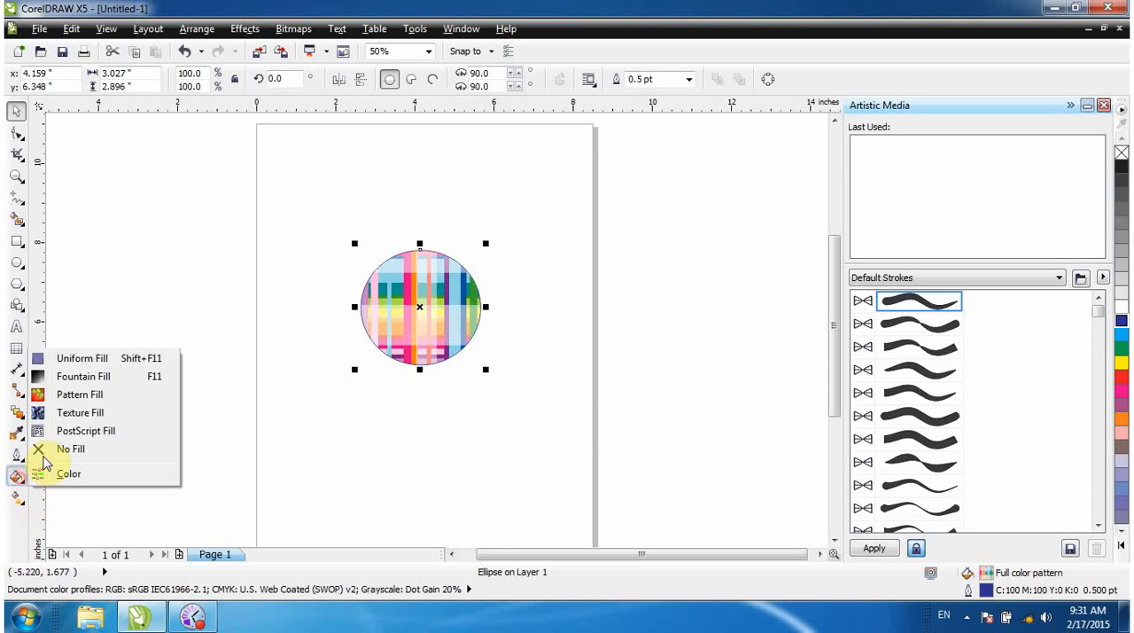
left_click(73, 394)
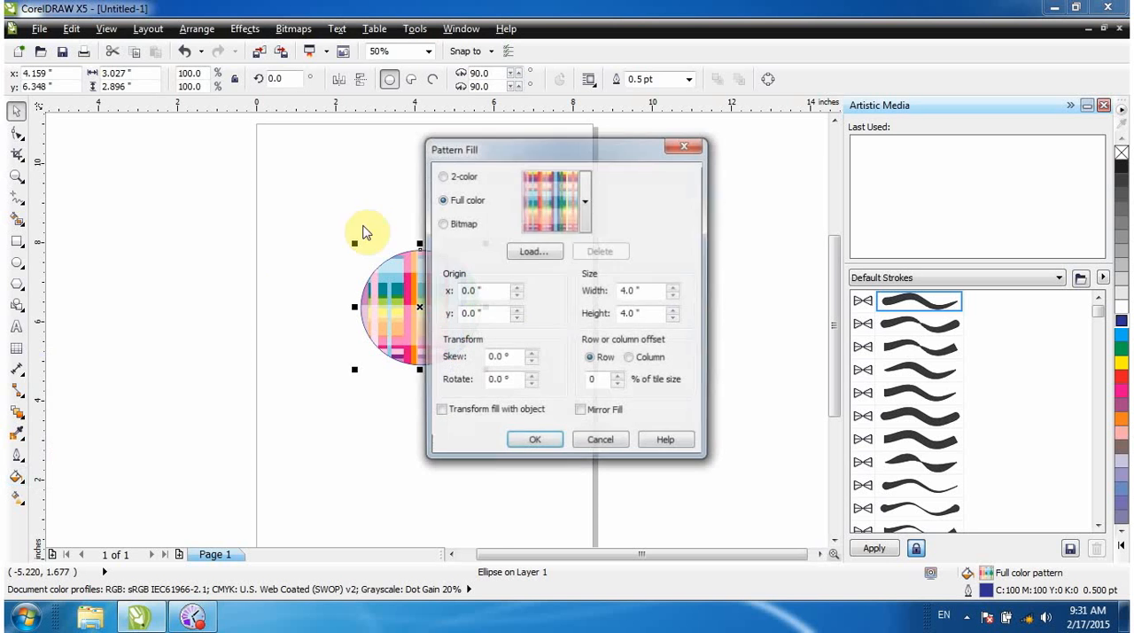
left_click(585, 209)
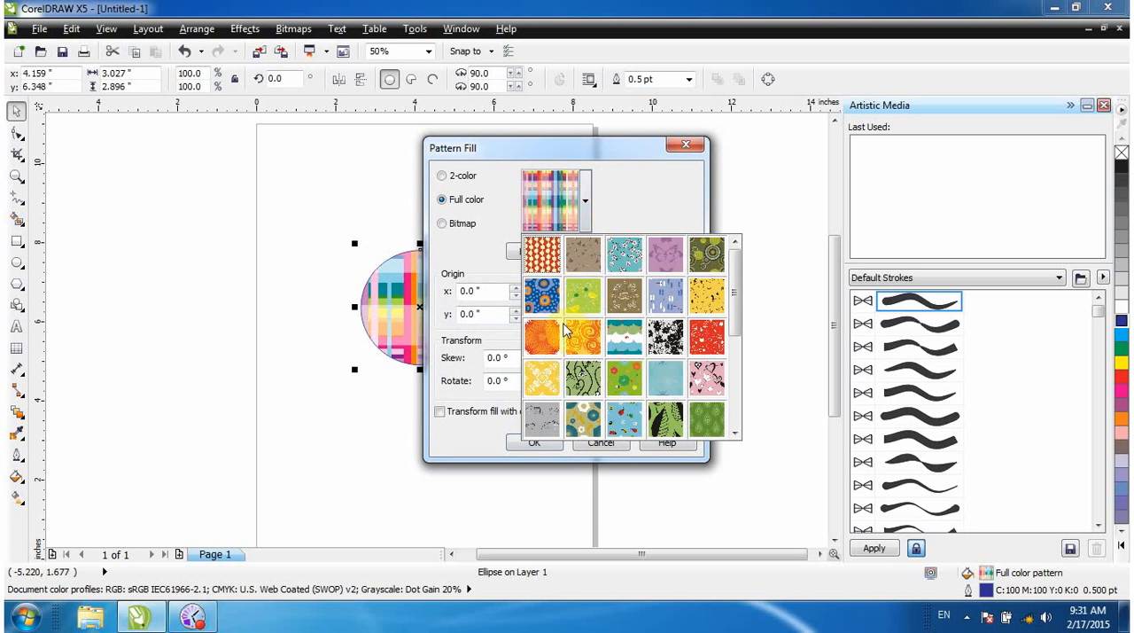
left_click(583, 334)
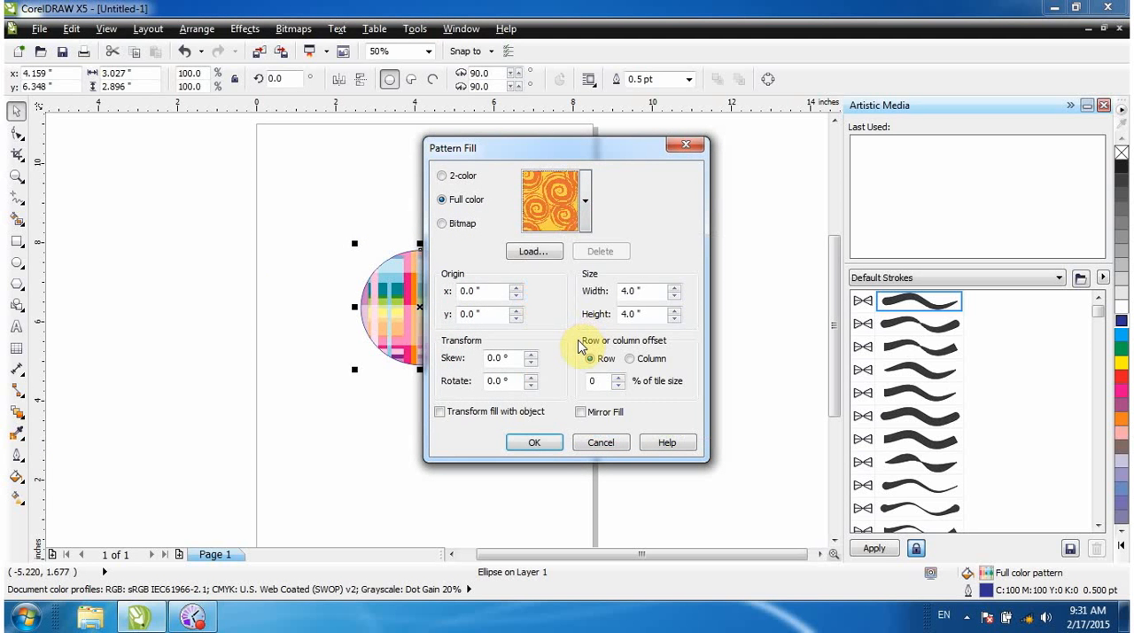
left_click(540, 443)
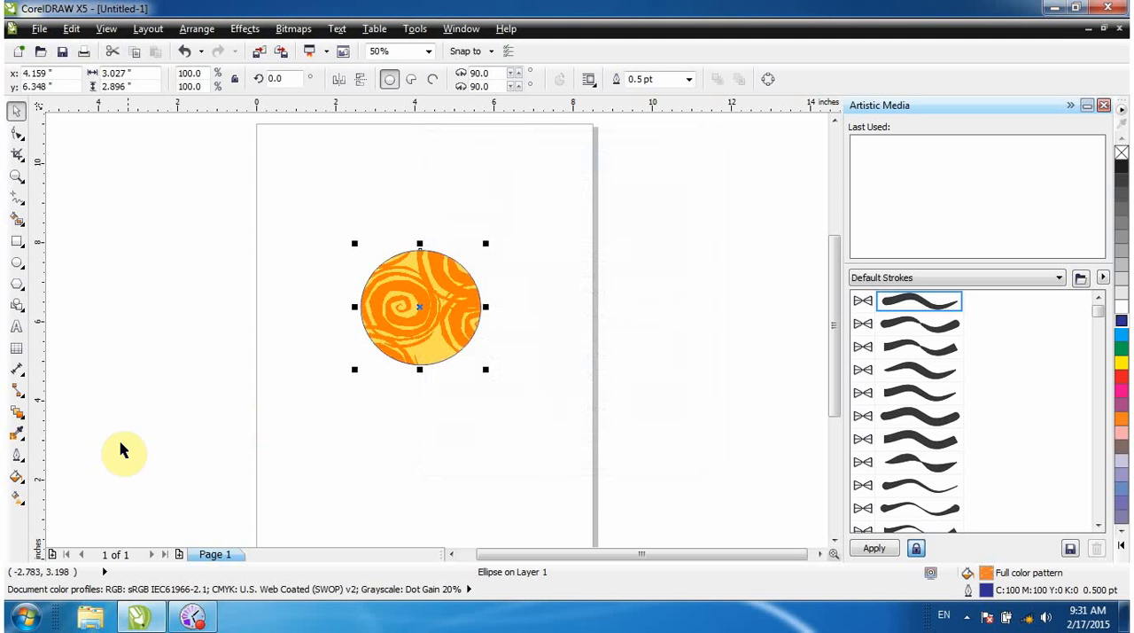
Switch the circle's Pattern Fill to 2-color and choose the maple leaf pattern.
left_click(16, 474)
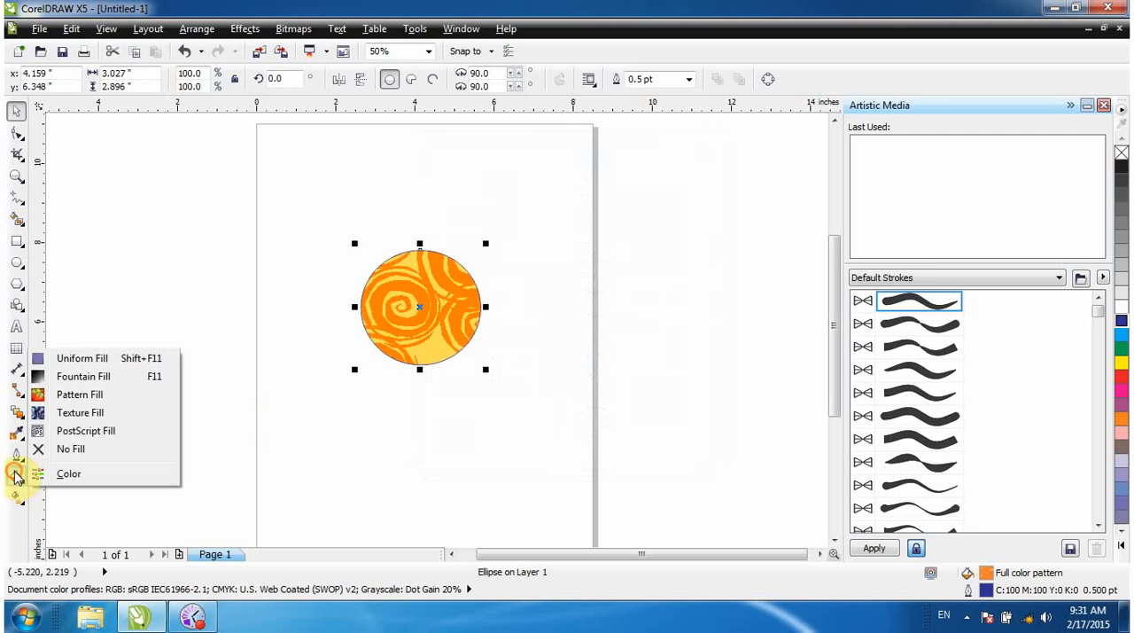
left_click(73, 398)
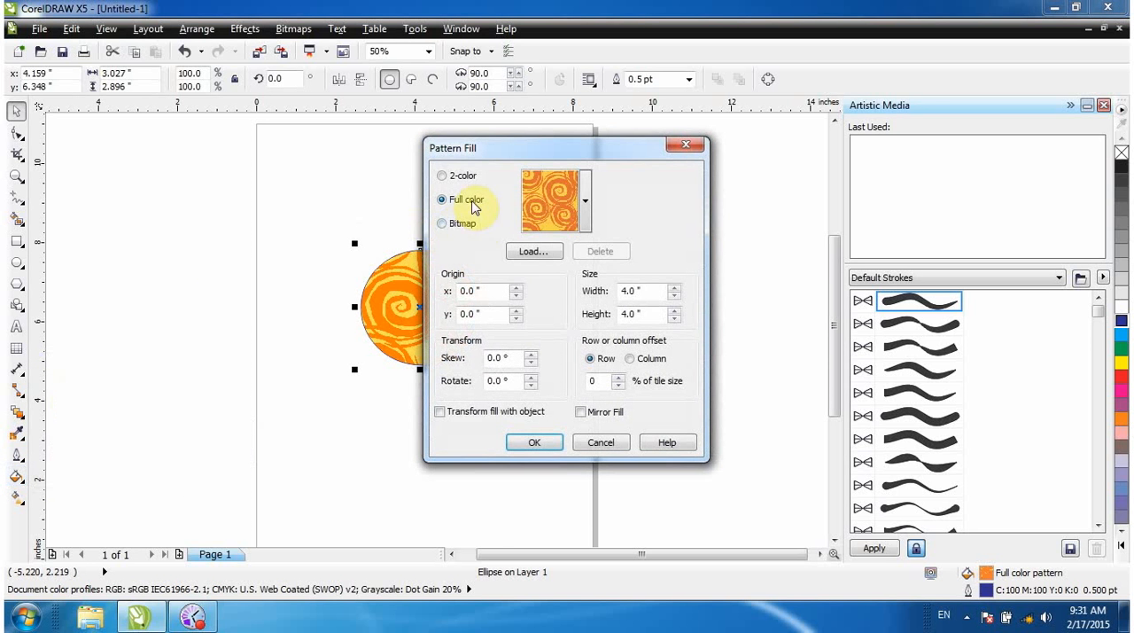
left_click(455, 177)
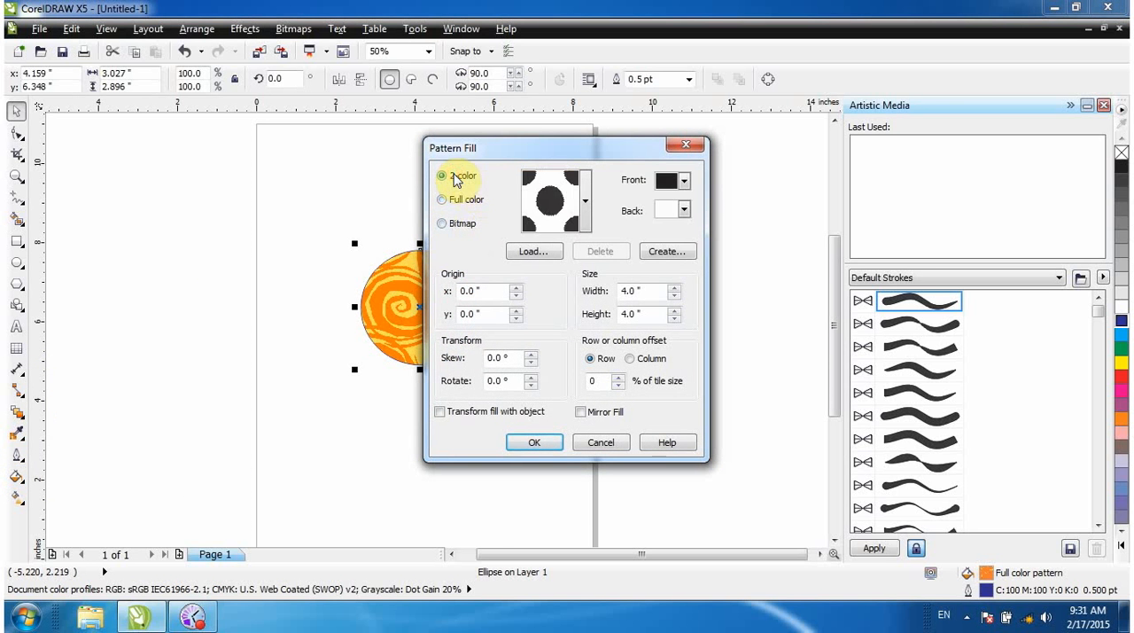
left_click(586, 207)
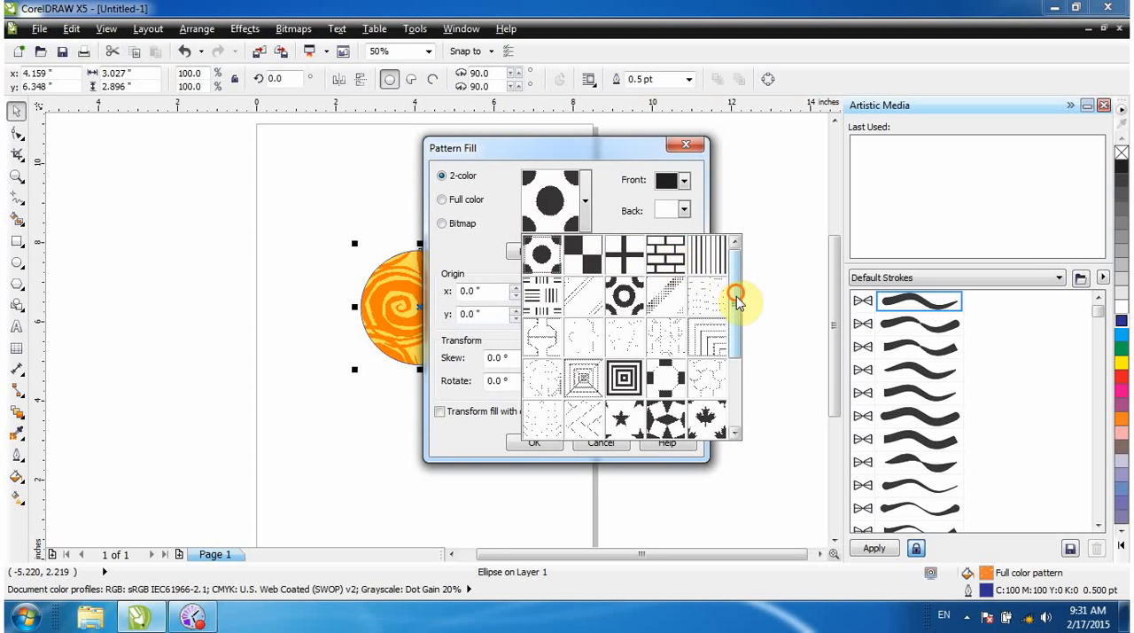
left_click_drag(734, 296, 748, 350)
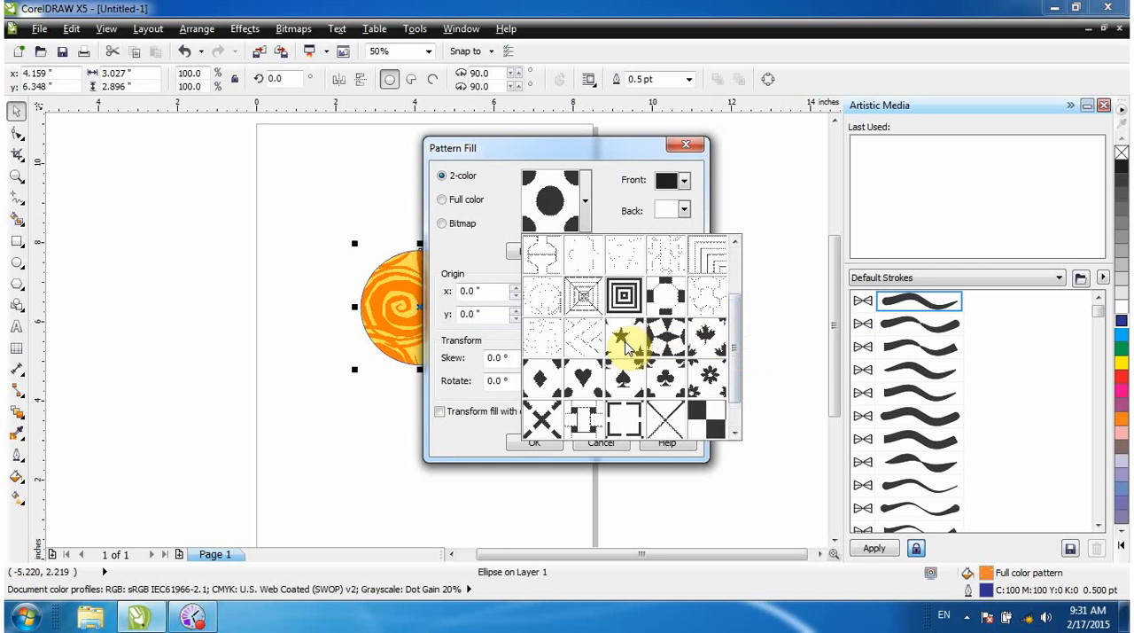
left_click(714, 336)
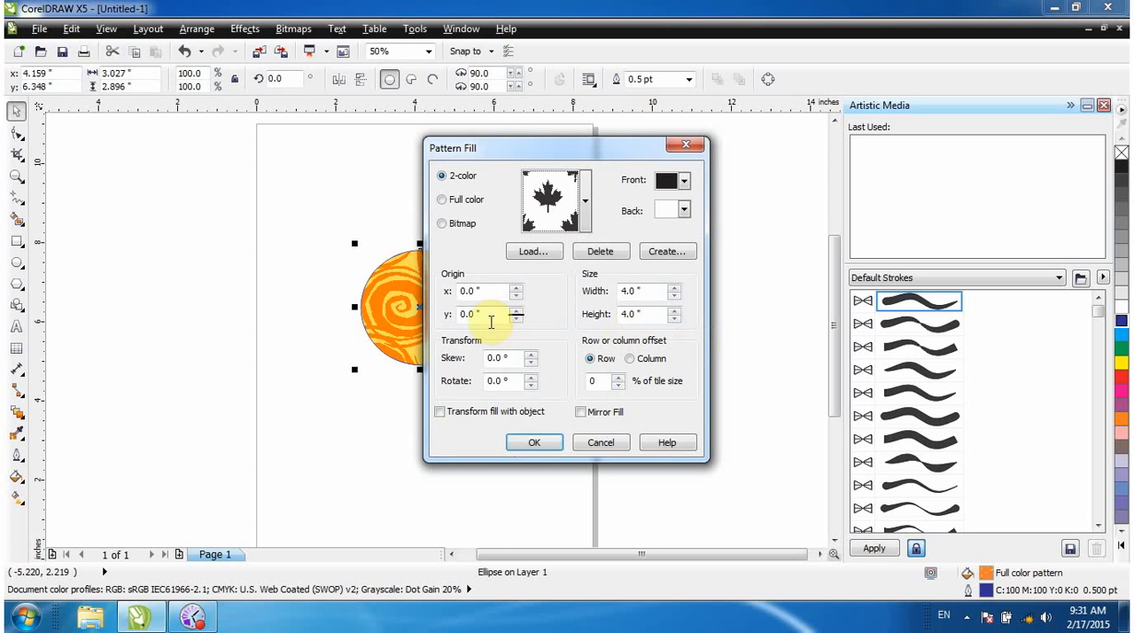
Set the maple leaf pattern's front colour to green and back colour to pink, and apply it to the circle.
left_click(685, 182)
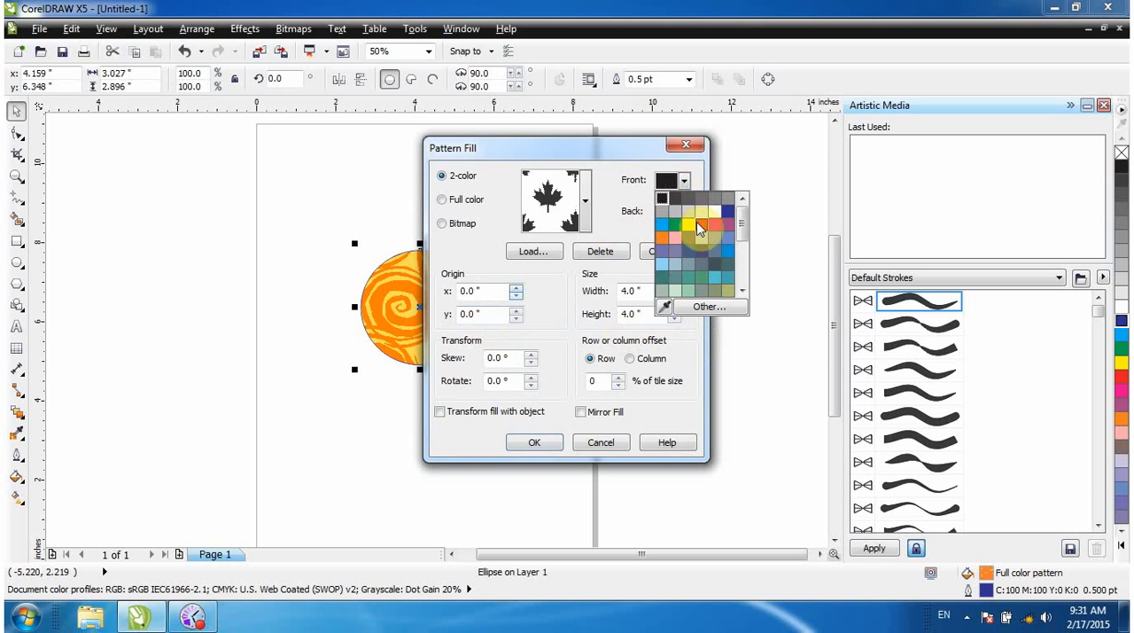
left_click(675, 228)
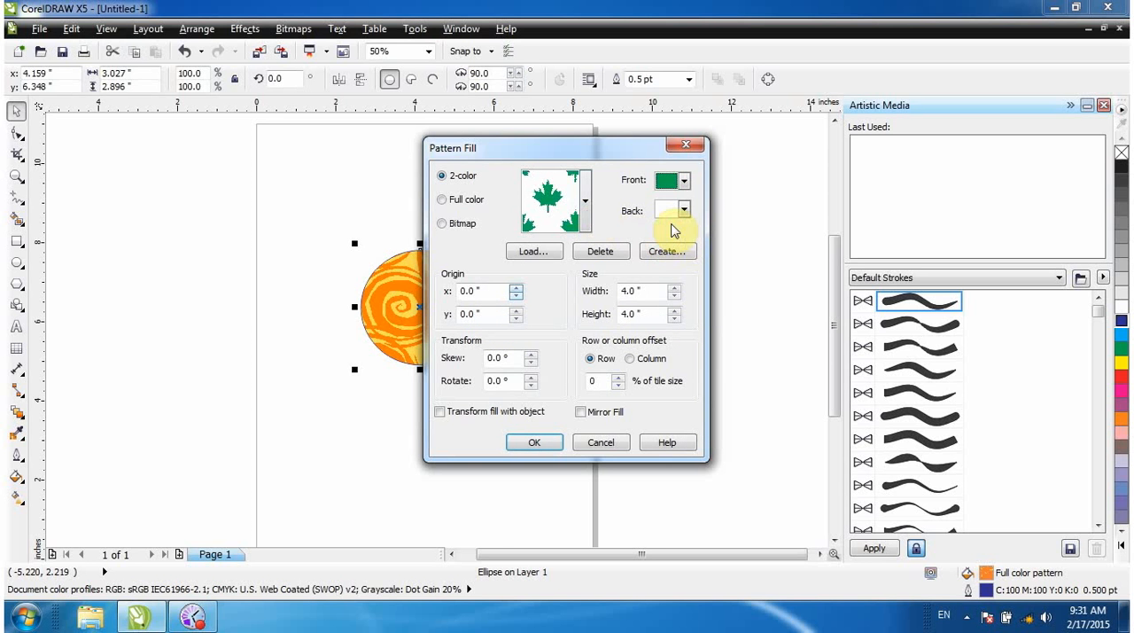
left_click(685, 210)
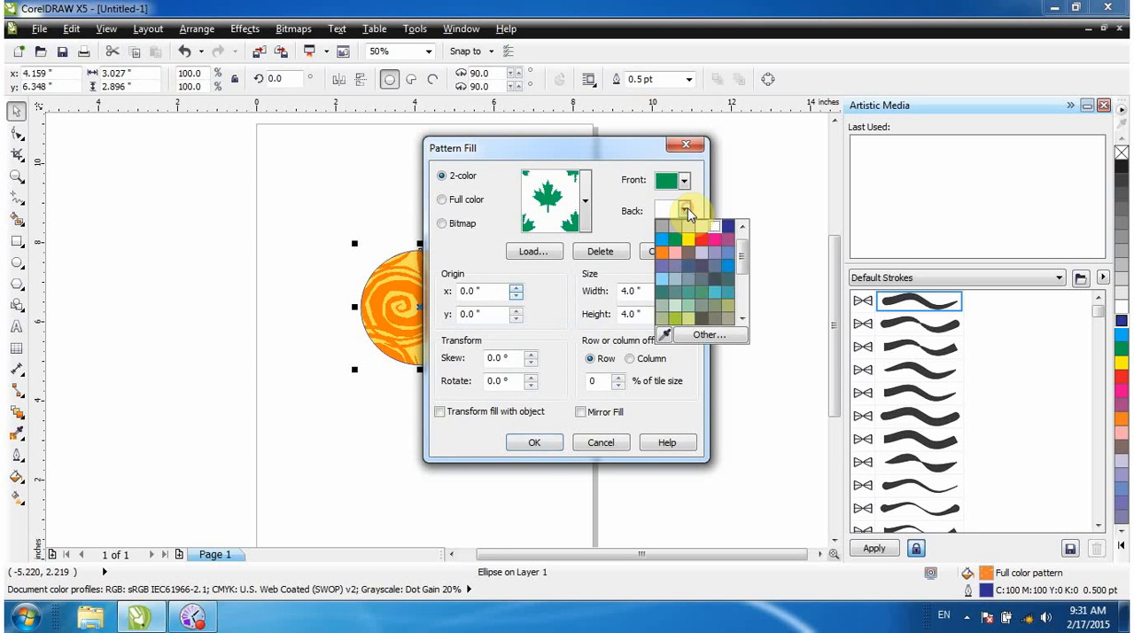
left_click(676, 252)
left_click(543, 441)
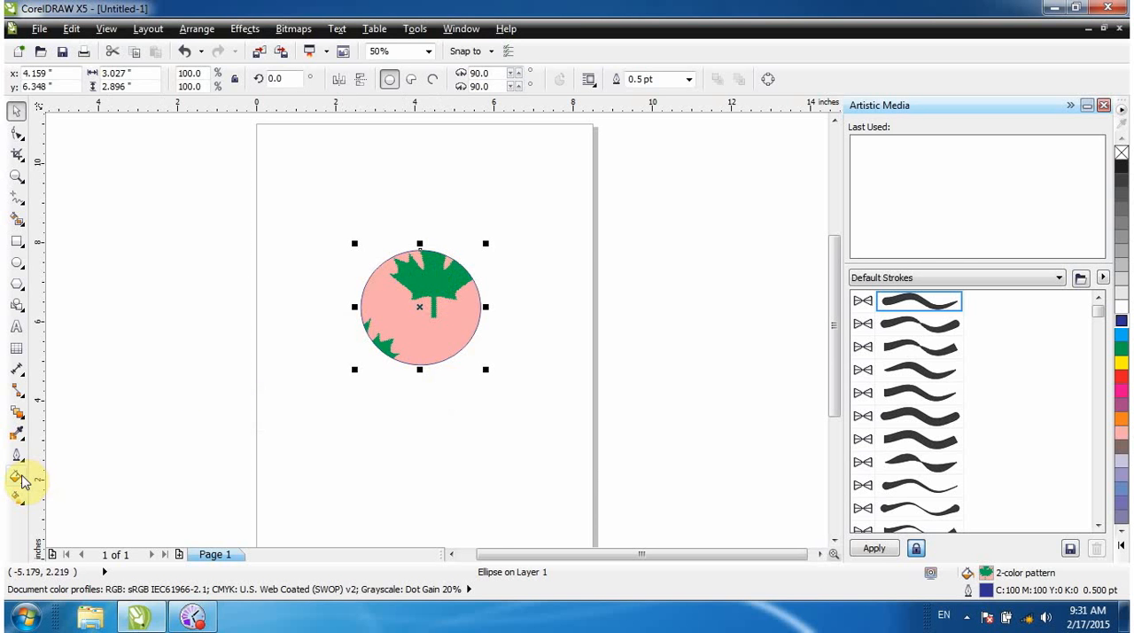
Switch the circle's Pattern Fill to Bitmap and browse the preset bitmap patterns.
left_click(16, 475)
left_click(74, 395)
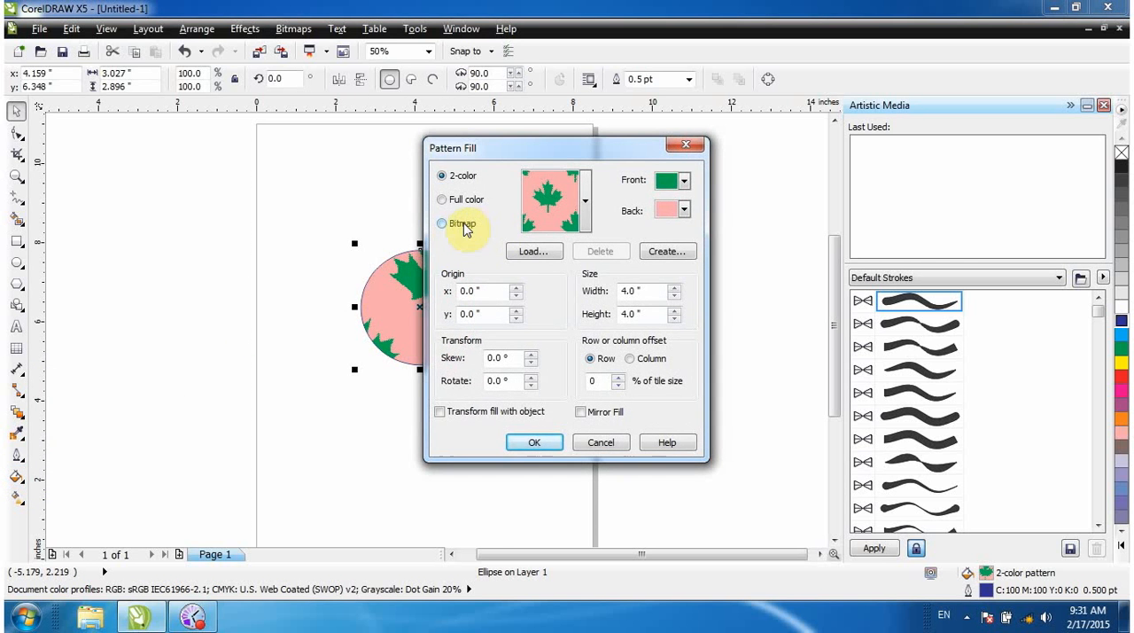
left_click(453, 229)
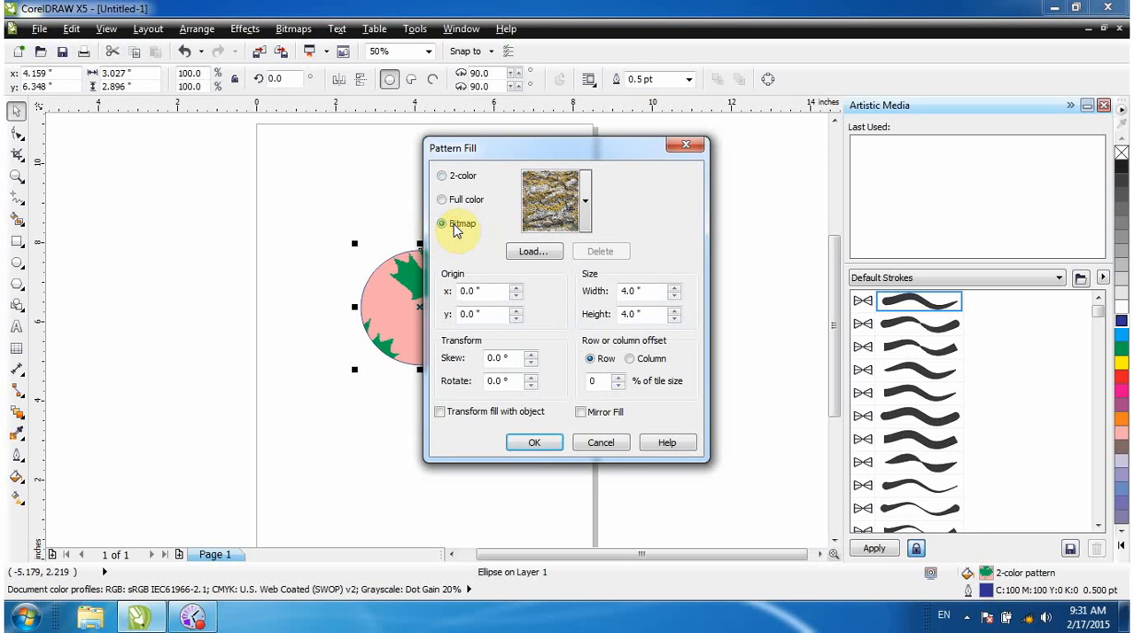
left_click(584, 225)
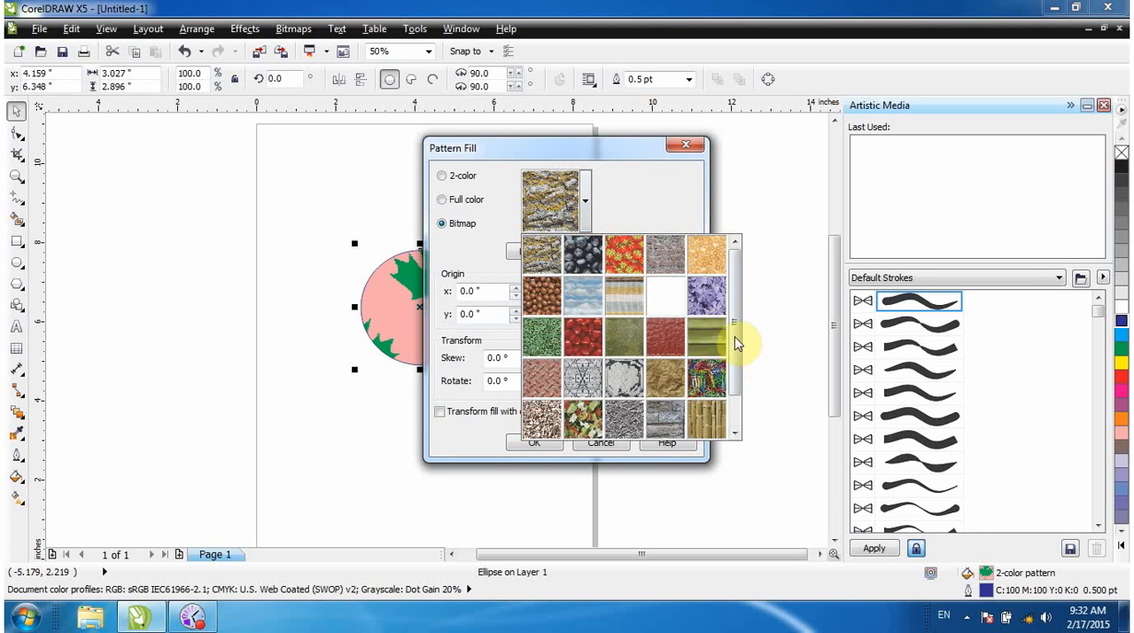
left_click(737, 391)
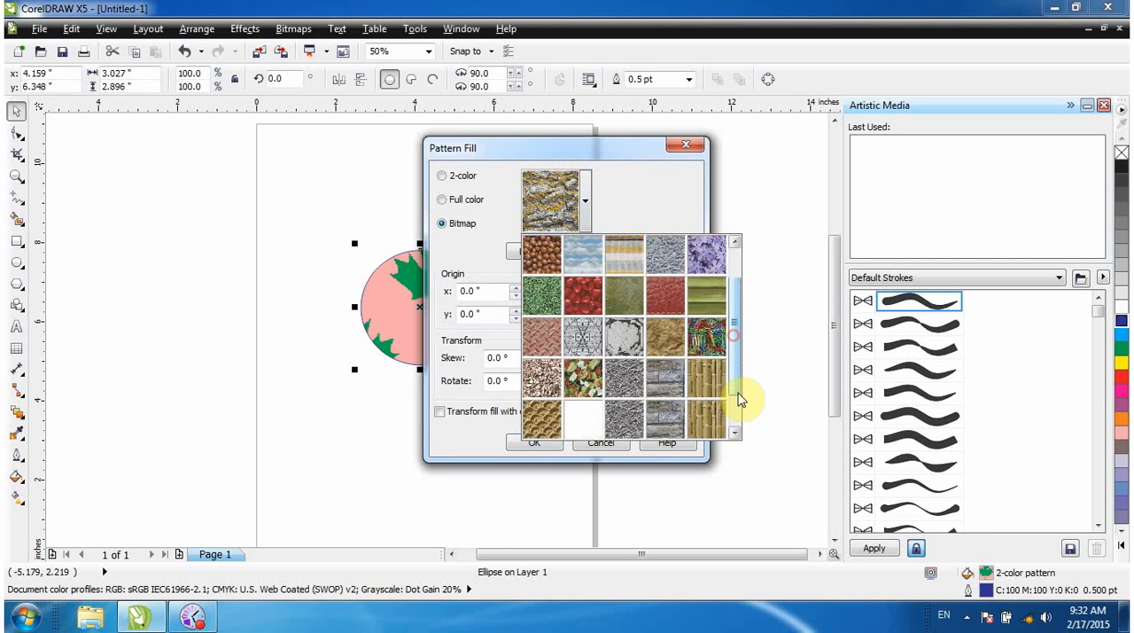
Load the Penguins image from the Sample Pictures folder as the bitmap pattern and apply it to the circle.
left_click(510, 252)
left_click(528, 253)
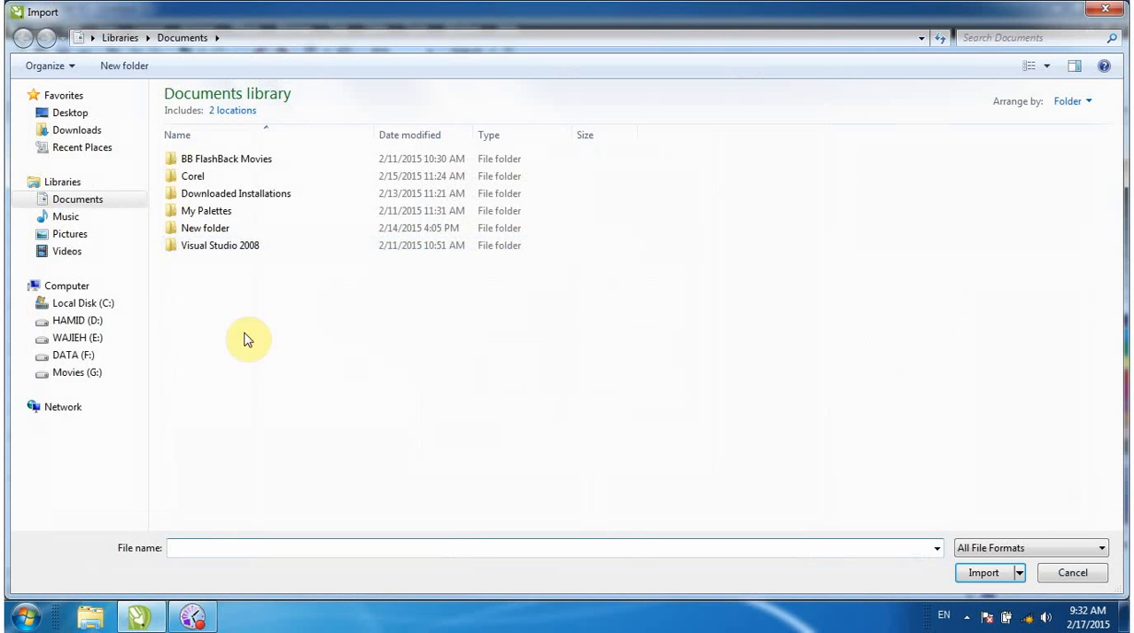
left_click(58, 234)
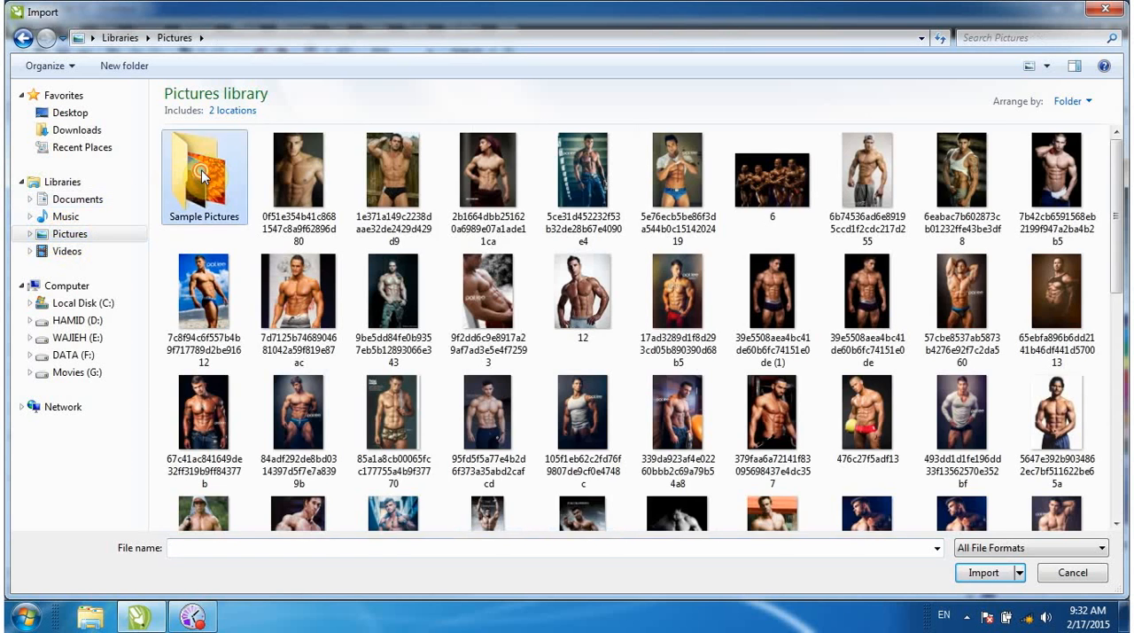
double_click(202, 170)
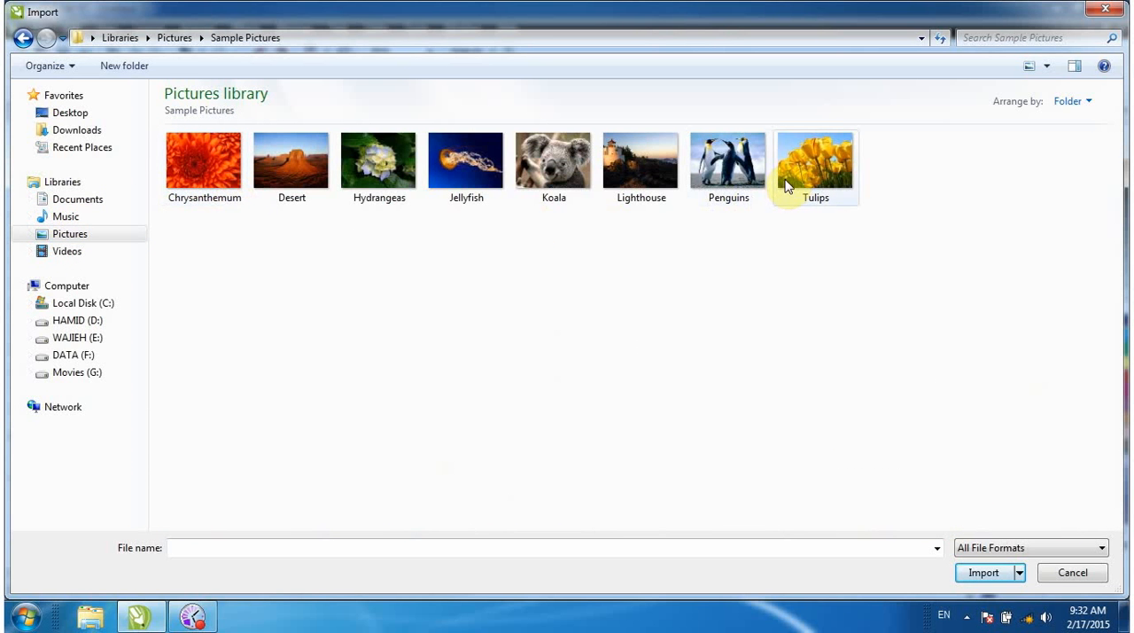
double_click(738, 174)
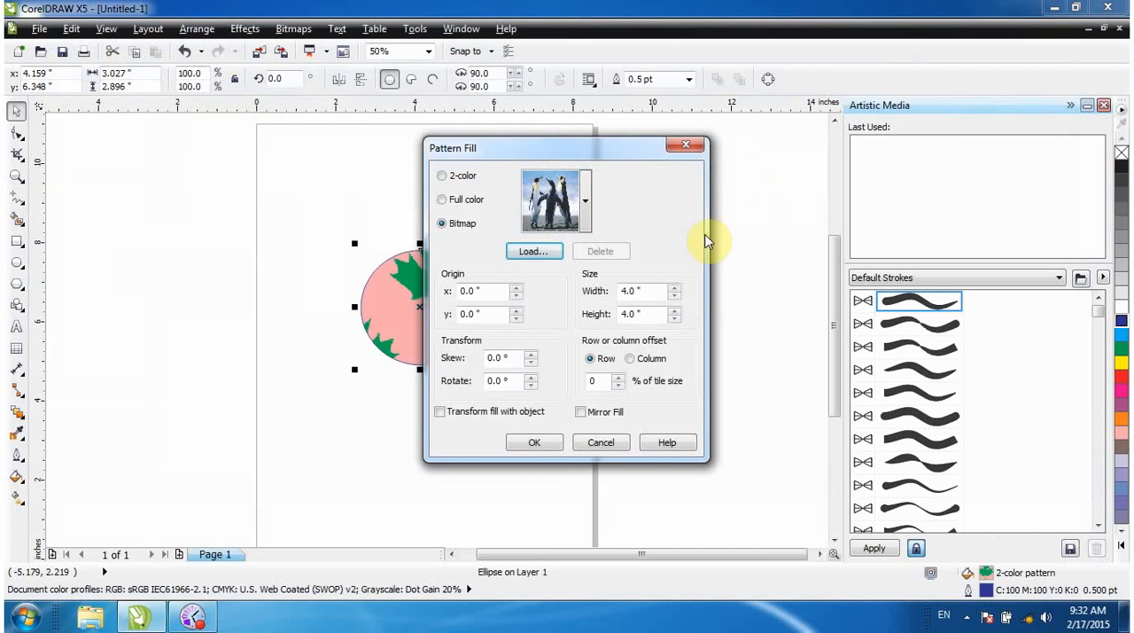
left_click(538, 442)
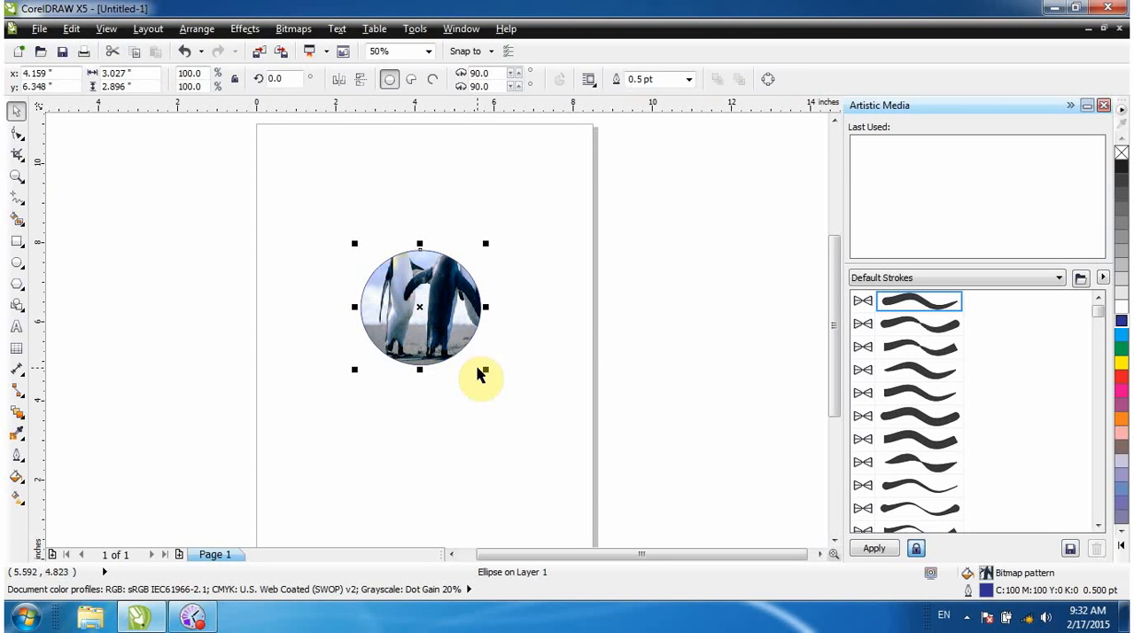
Apply a Texture Fill to the circle using the Air brush texture from the Samples library.
left_click(14, 480)
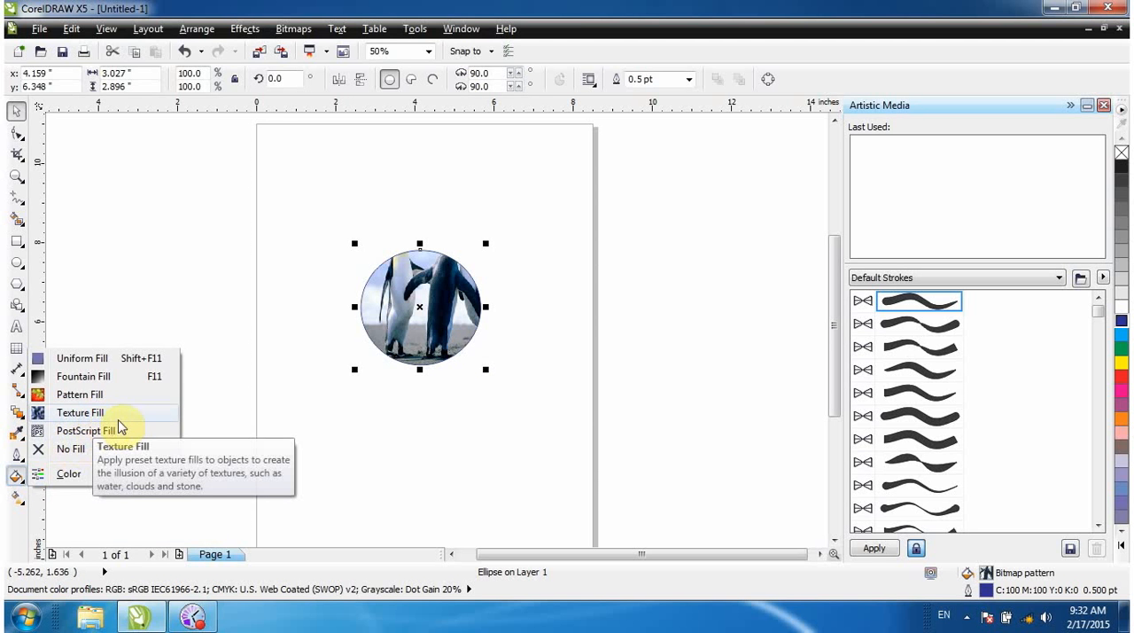
left_click(92, 413)
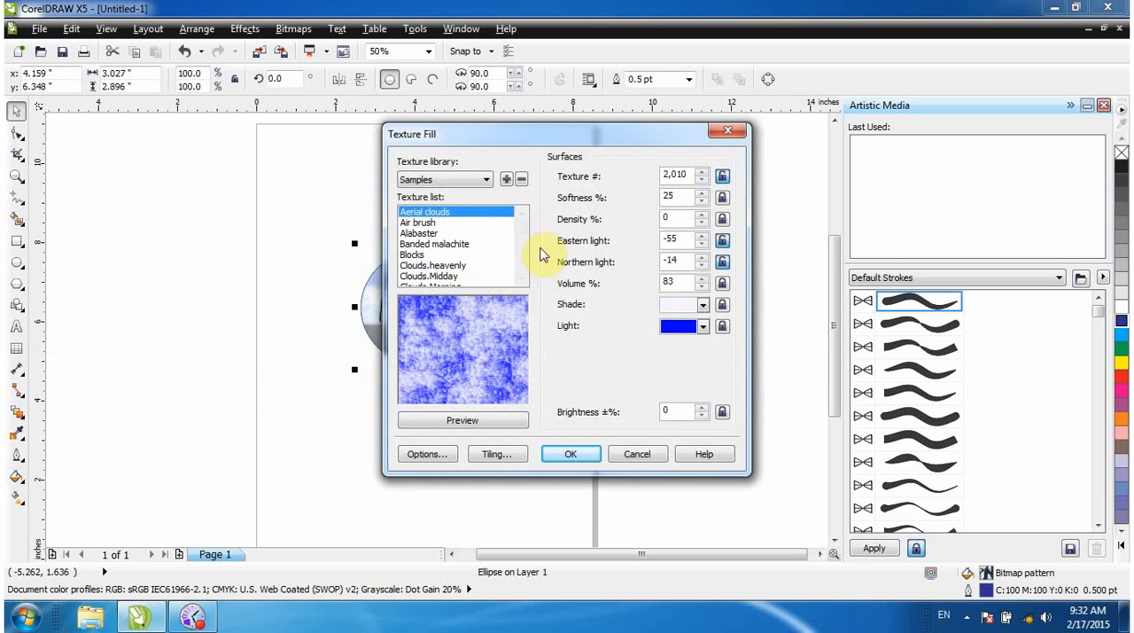
left_click(424, 222)
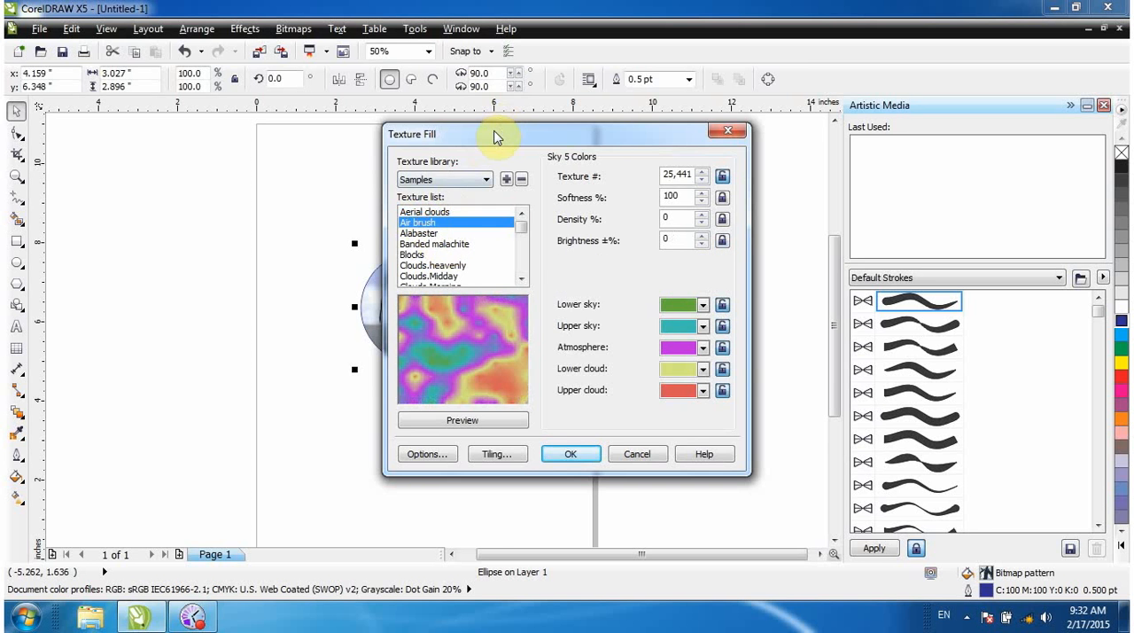
left_click_drag(494, 137, 609, 95)
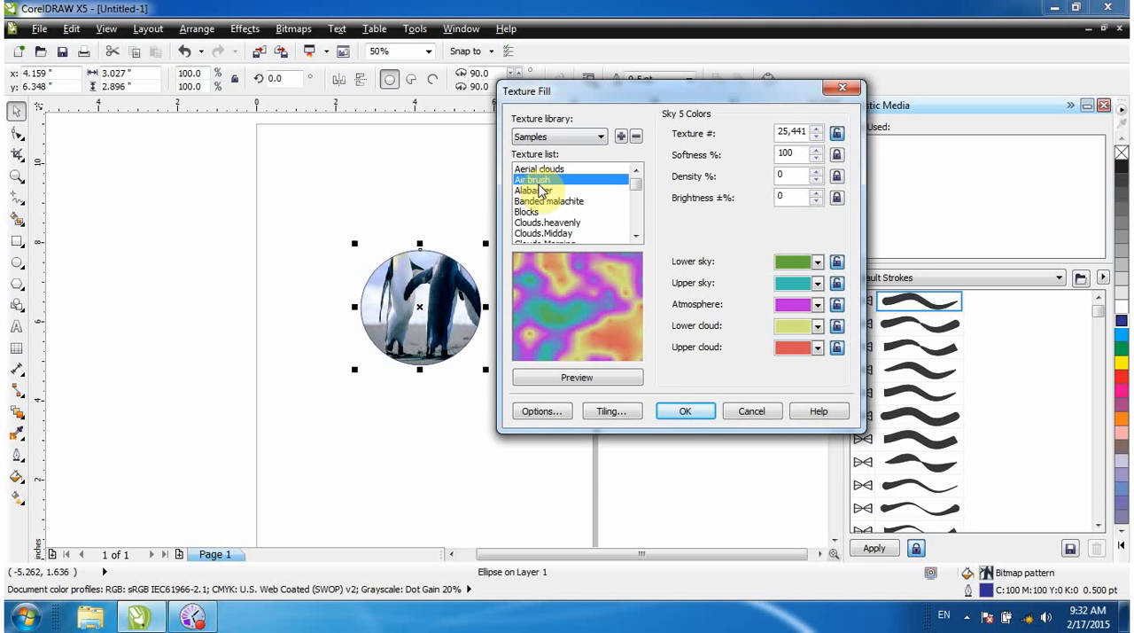
left_click(675, 412)
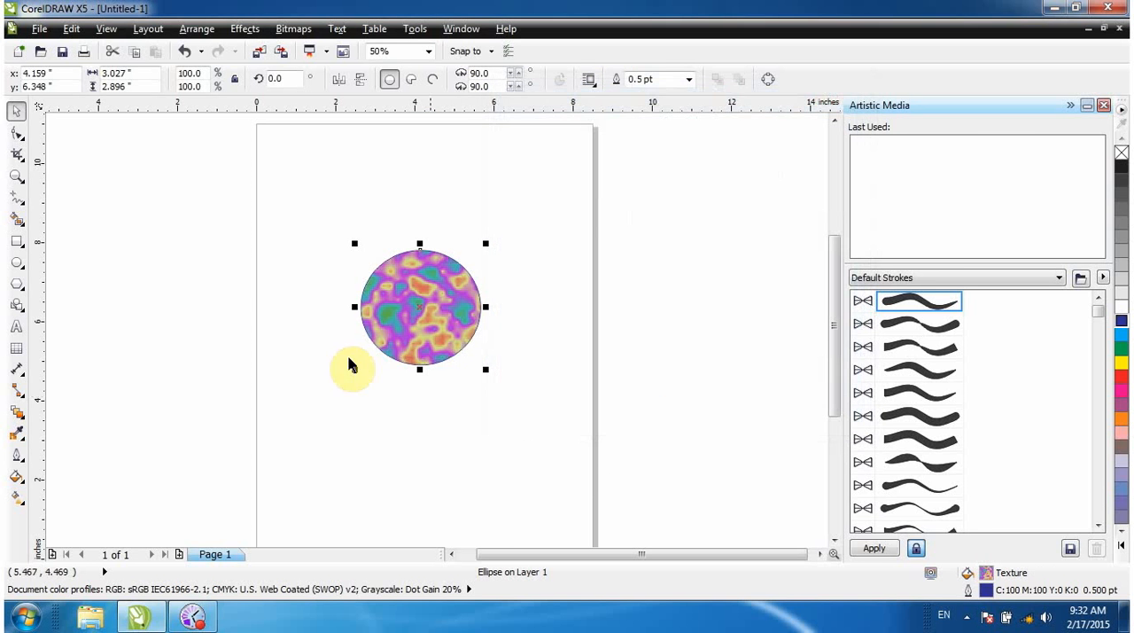
Preview the Alabaster, Clouds.heavenly and Clouds.Midday textures in the circle's Texture Fill settings.
left_click(16, 476)
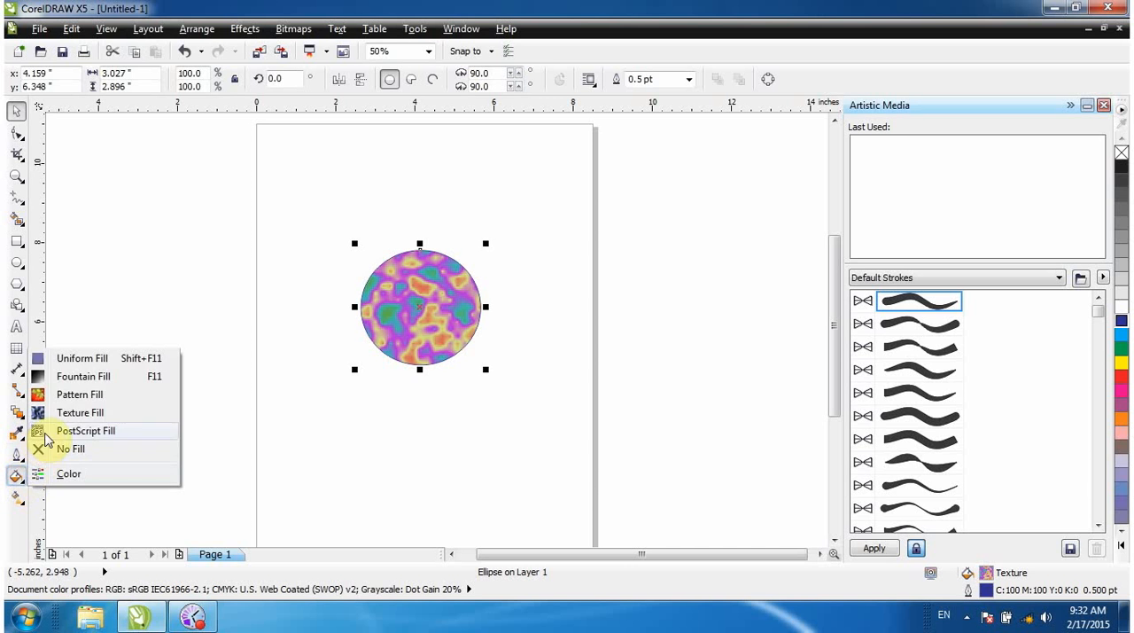
left_click(76, 413)
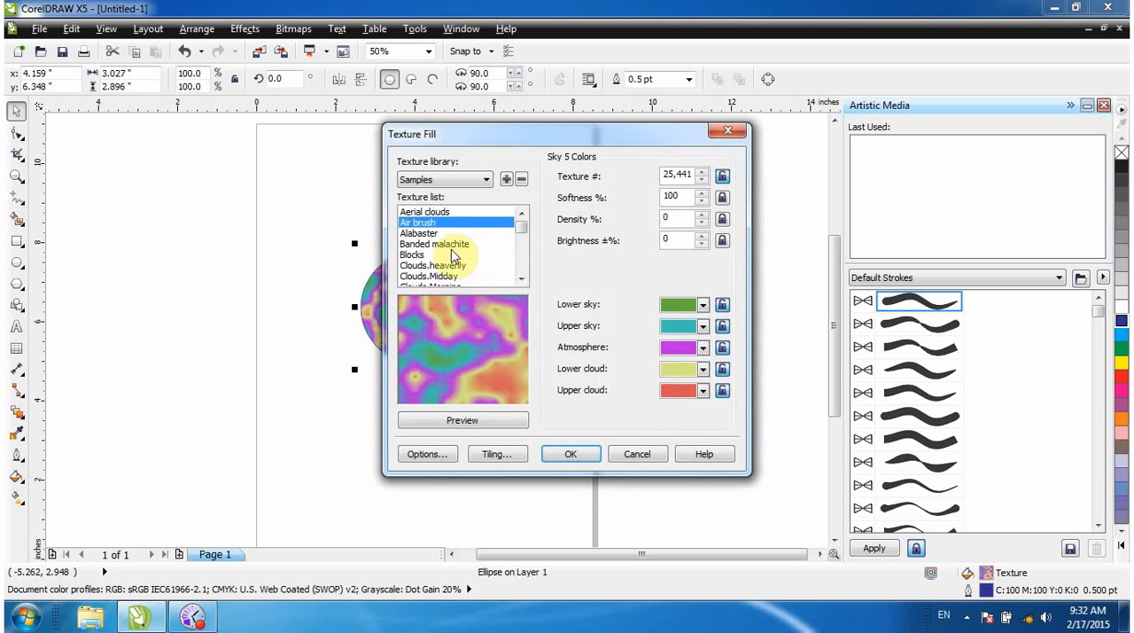
left_click(426, 233)
left_click(431, 265)
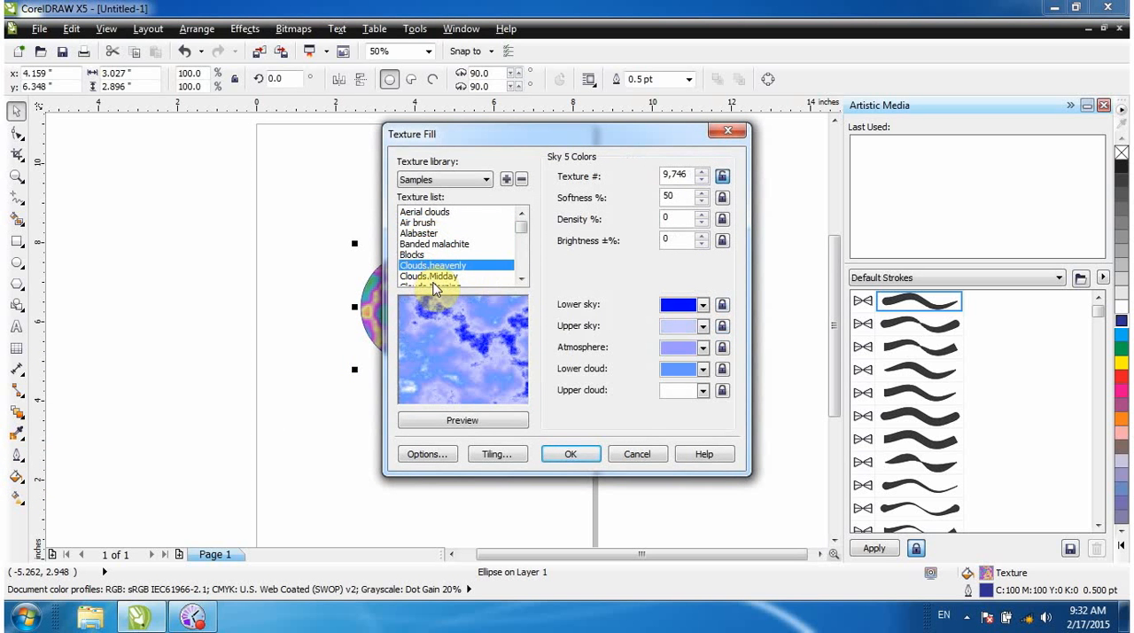
left_click(434, 278)
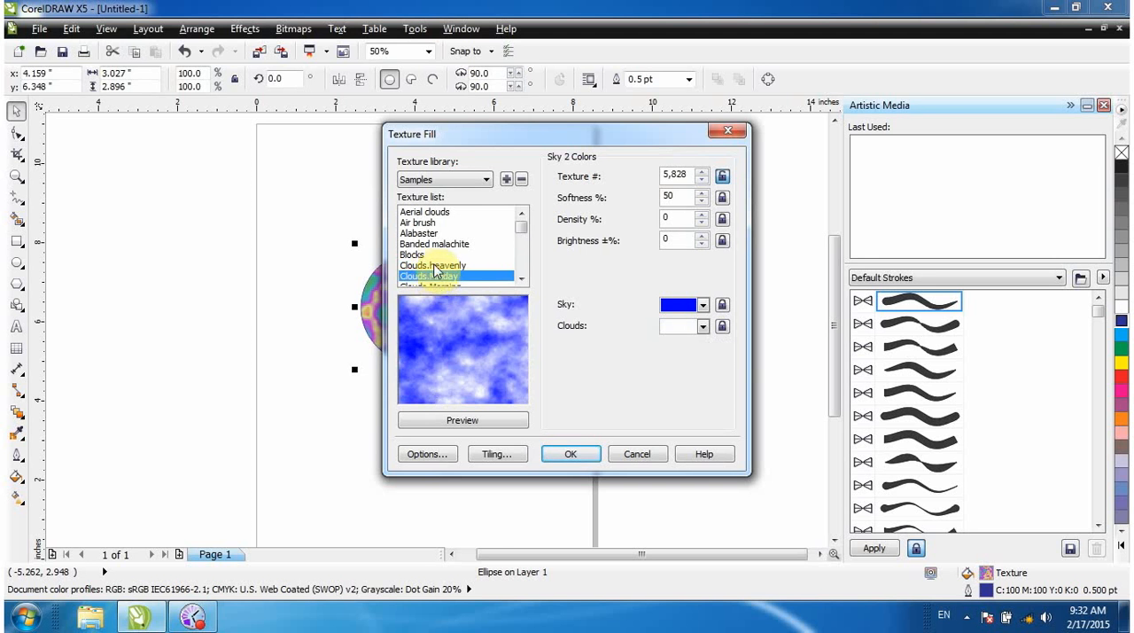
Return to the Air brush texture, set its Lower sky to red and Upper sky to black, and refresh the preview.
left_click(429, 224)
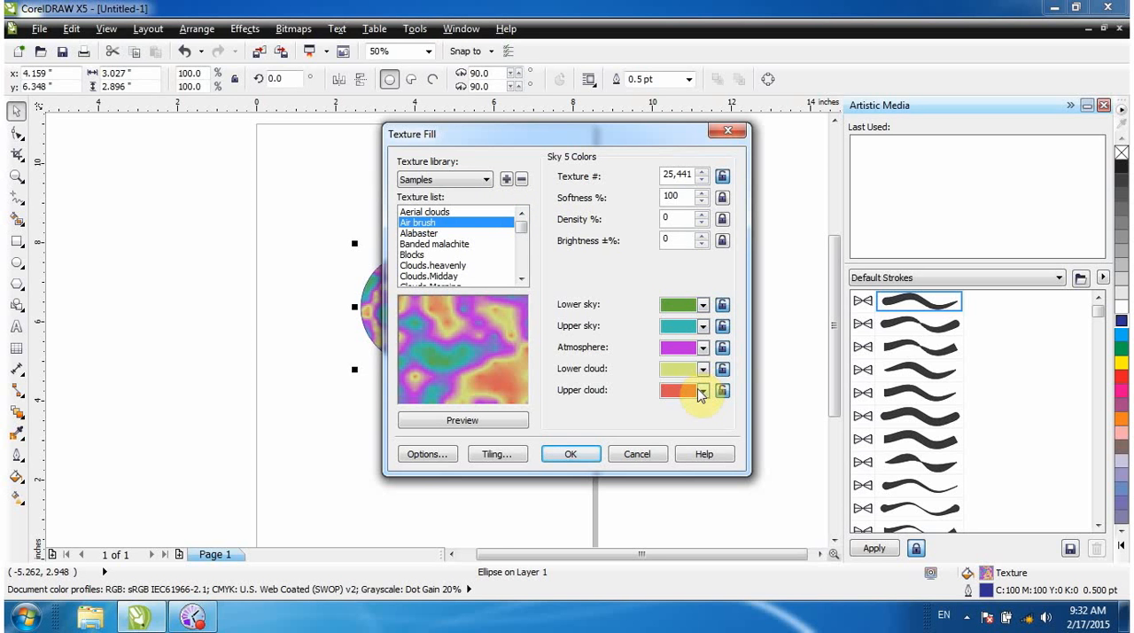
left_click(703, 306)
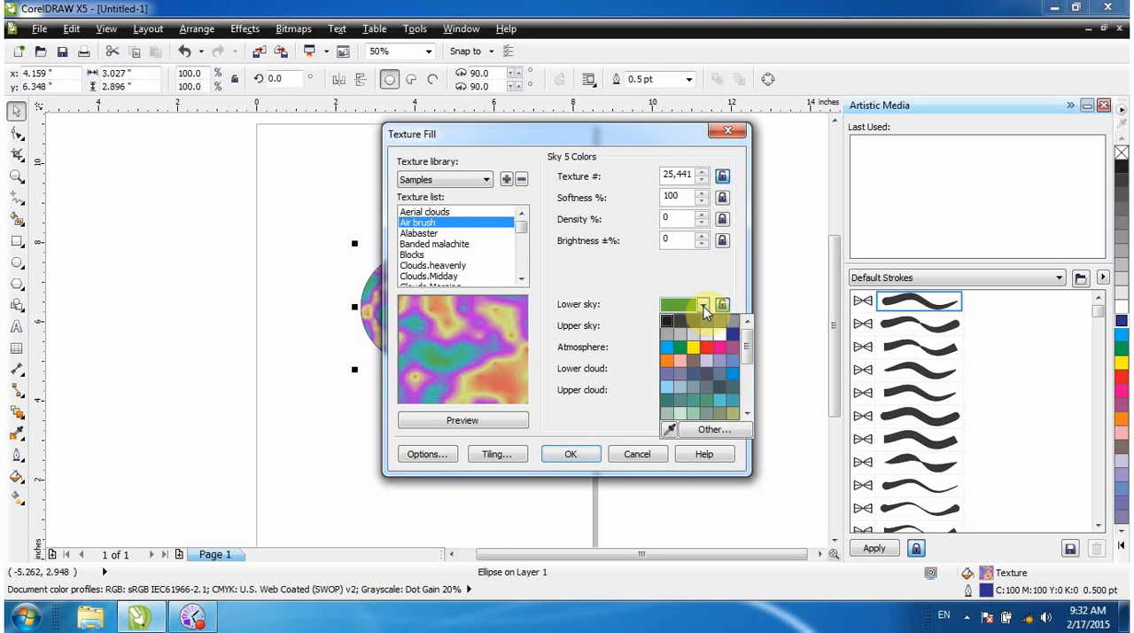
left_click(709, 349)
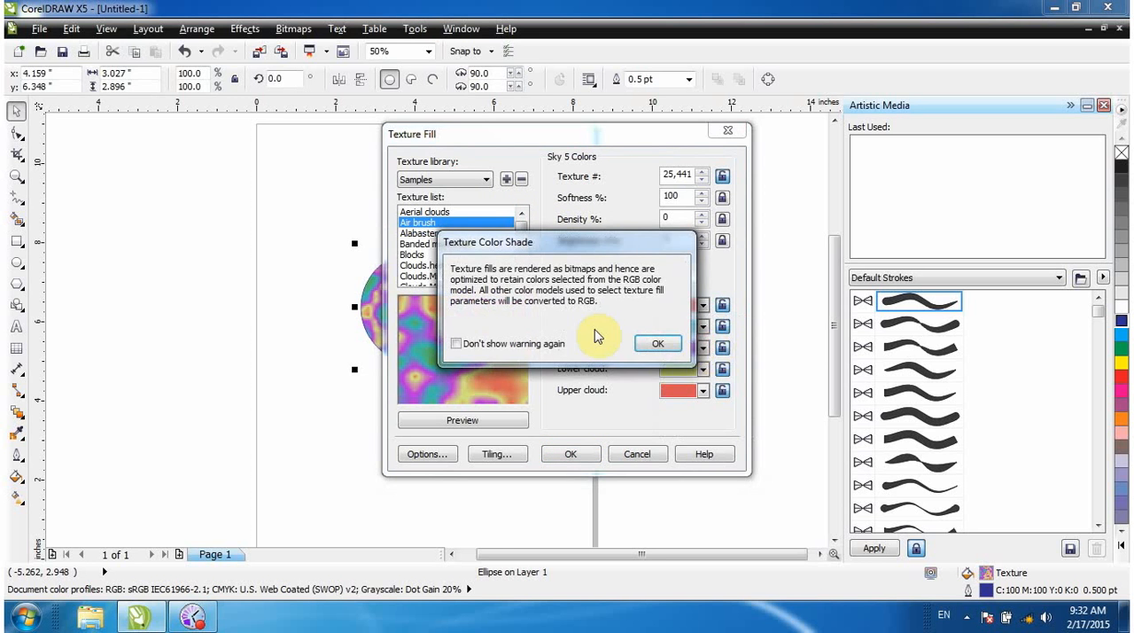
left_click(656, 344)
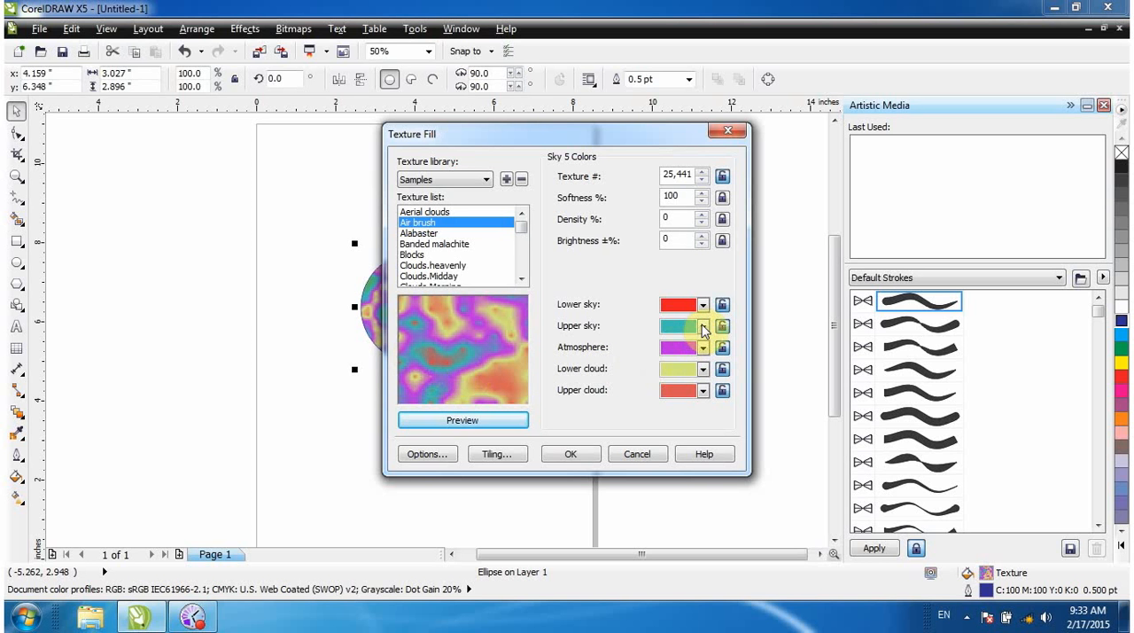
left_click(695, 326)
left_click(668, 344)
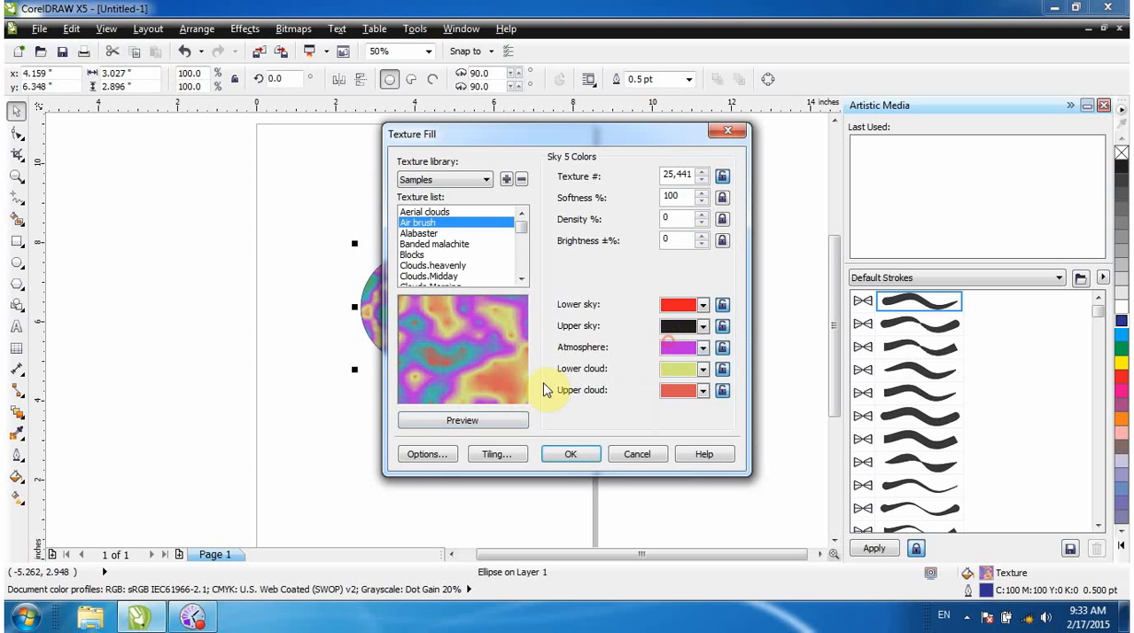
left_click(485, 423)
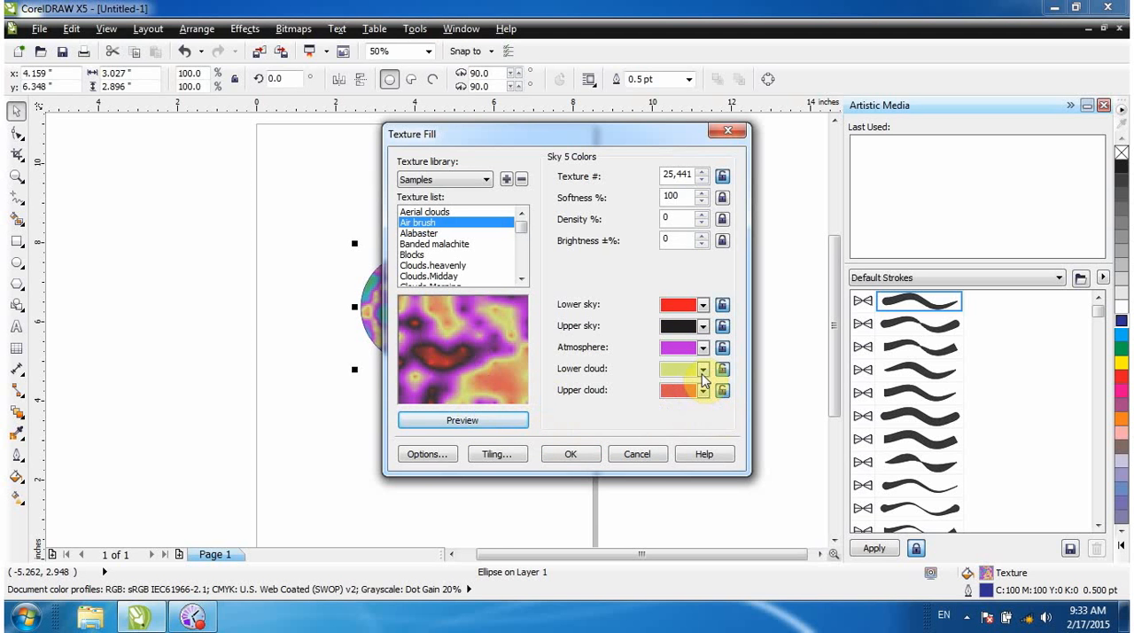
Set the Air brush texture's Lower cloud to green and Upper cloud to white, previewing each change.
left_click(702, 372)
left_click(679, 414)
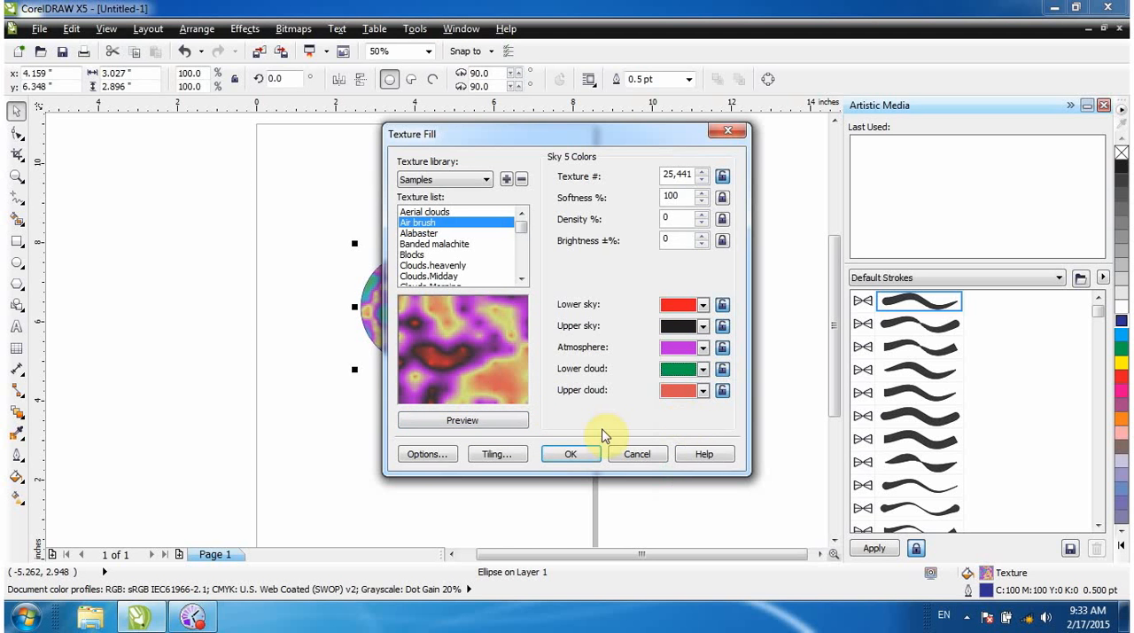
left_click(497, 422)
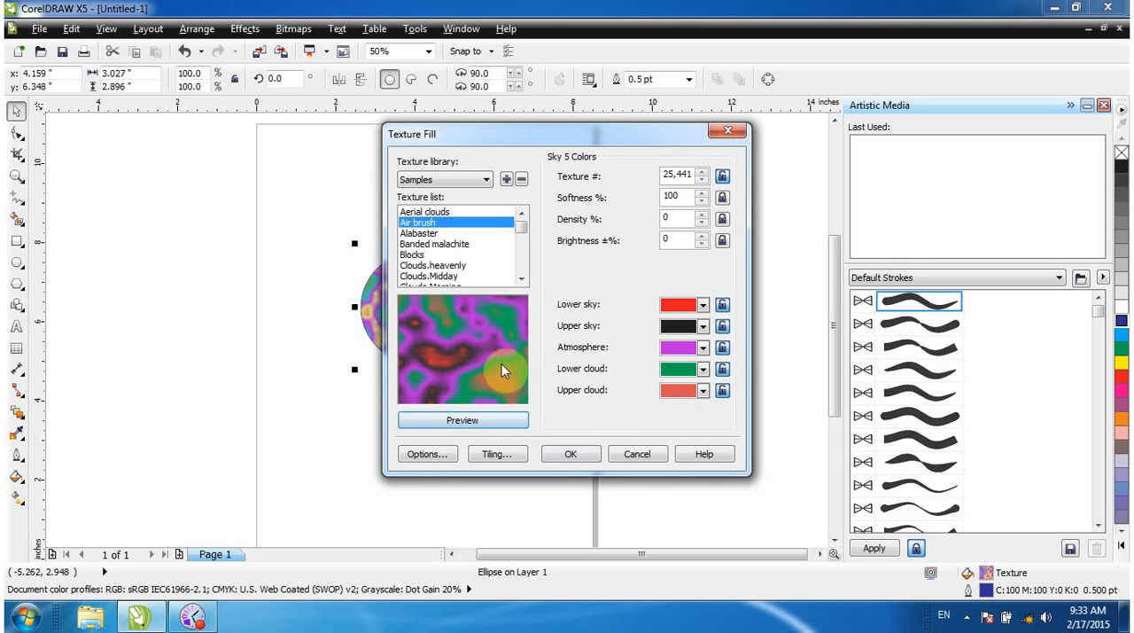
left_click(702, 393)
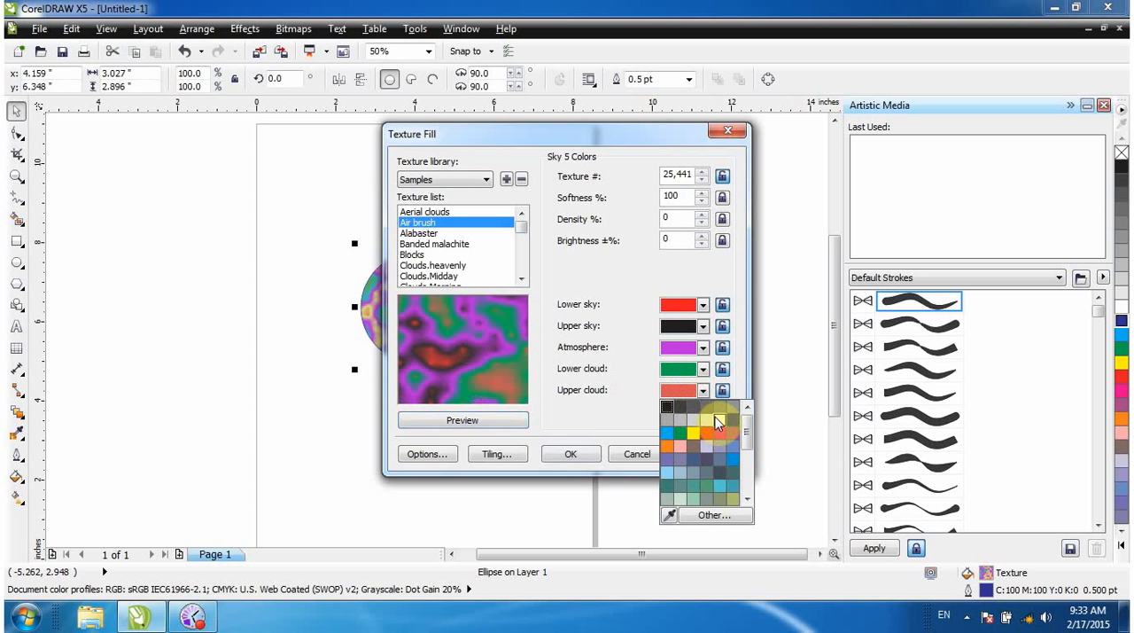
left_click(716, 416)
left_click(518, 424)
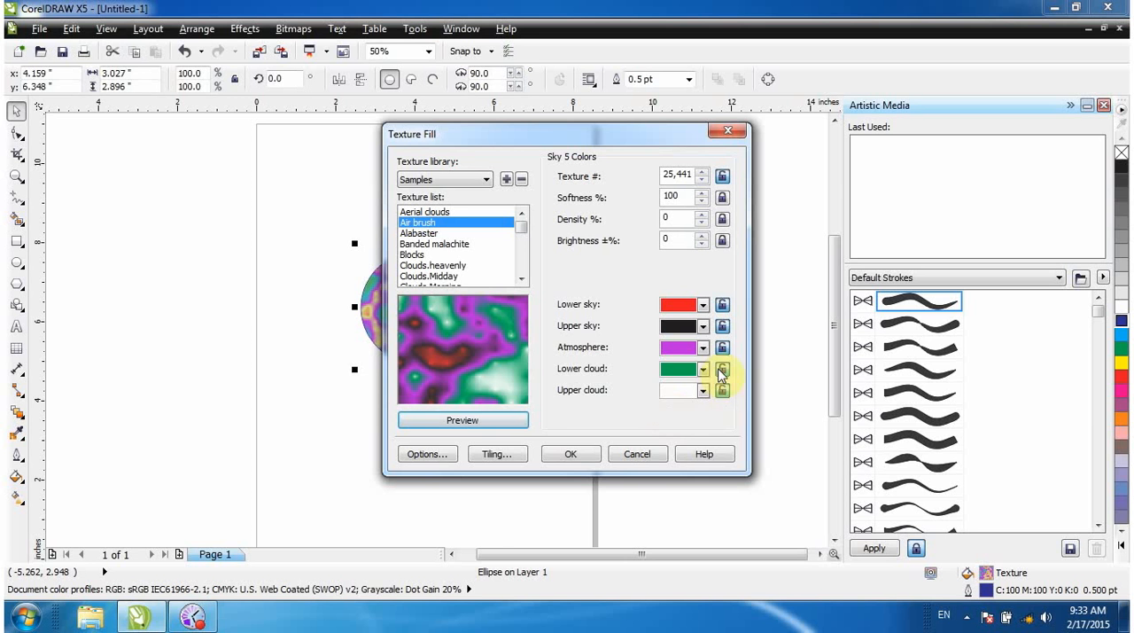
Set the texture's Atmosphere colour to yellow, preview it and apply the recoloured Air brush fill to the circle.
left_click(703, 348)
left_click(695, 383)
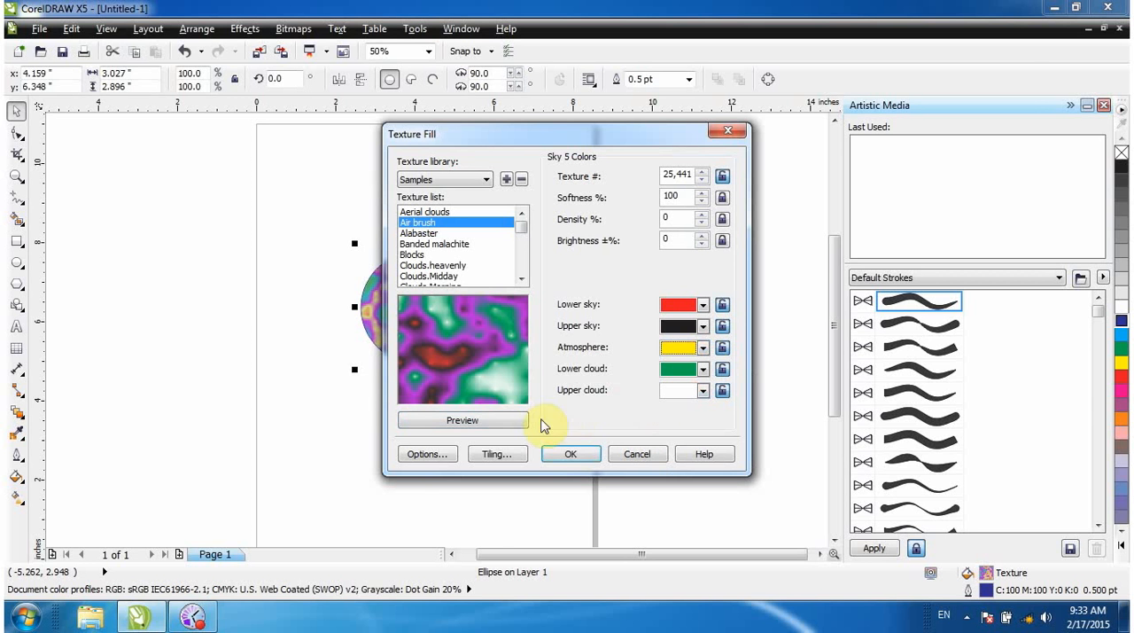
left_click(509, 423)
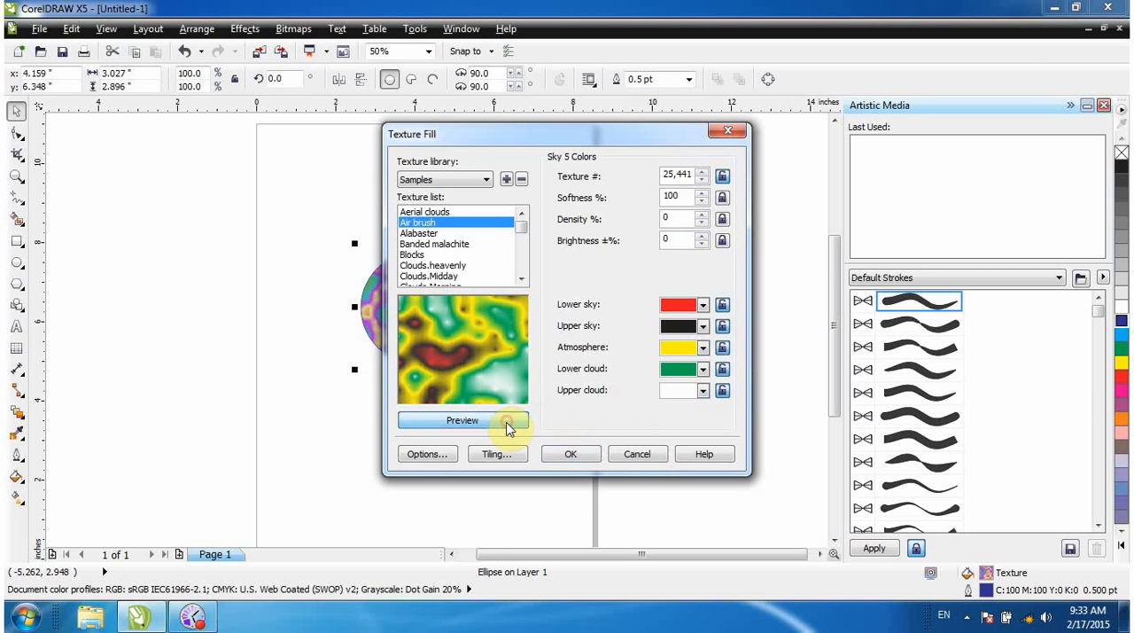
left_click(570, 457)
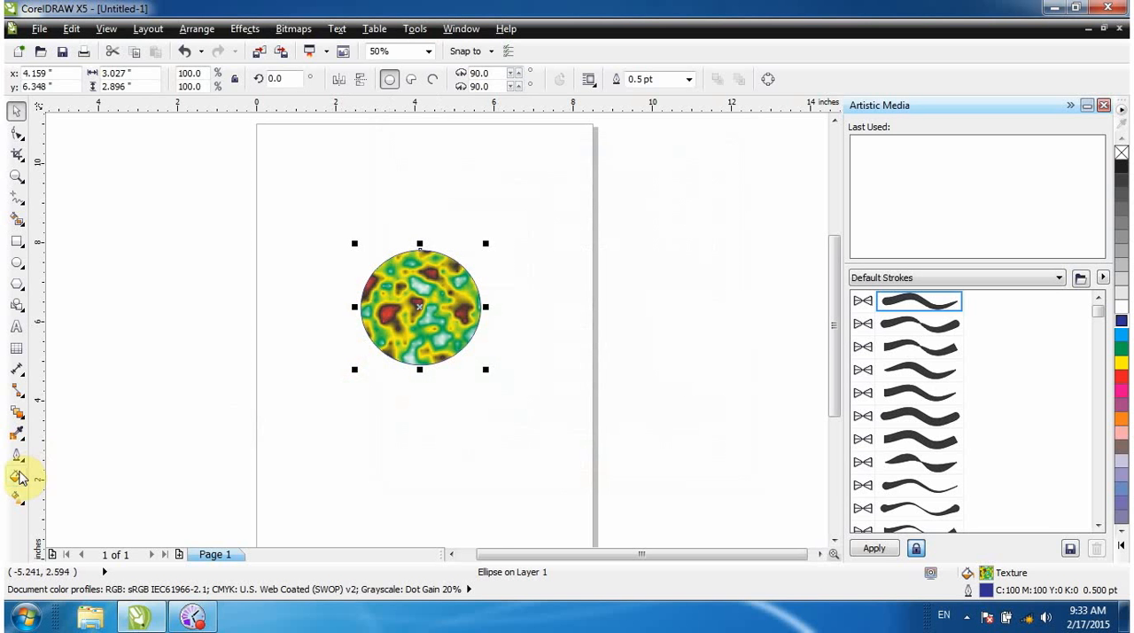
Try the Chocolate Raisins and Concrete textures from the Samples 7 library, and apply Aztec Cave Drawing as the circle's Texture Fill.
left_click(16, 475)
left_click(81, 413)
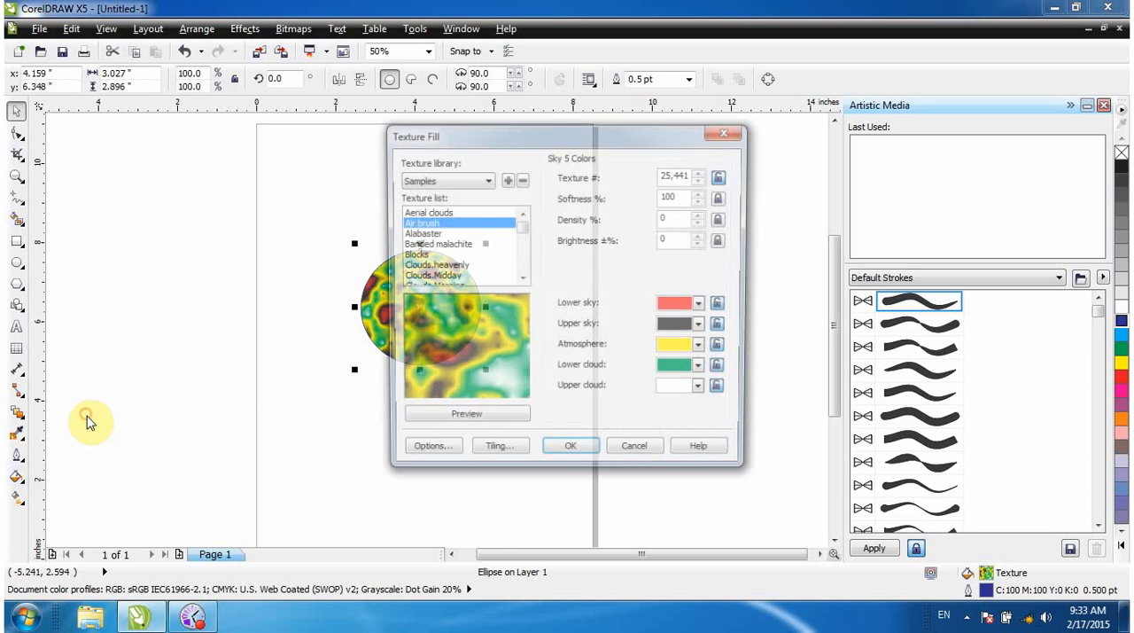
left_click(487, 180)
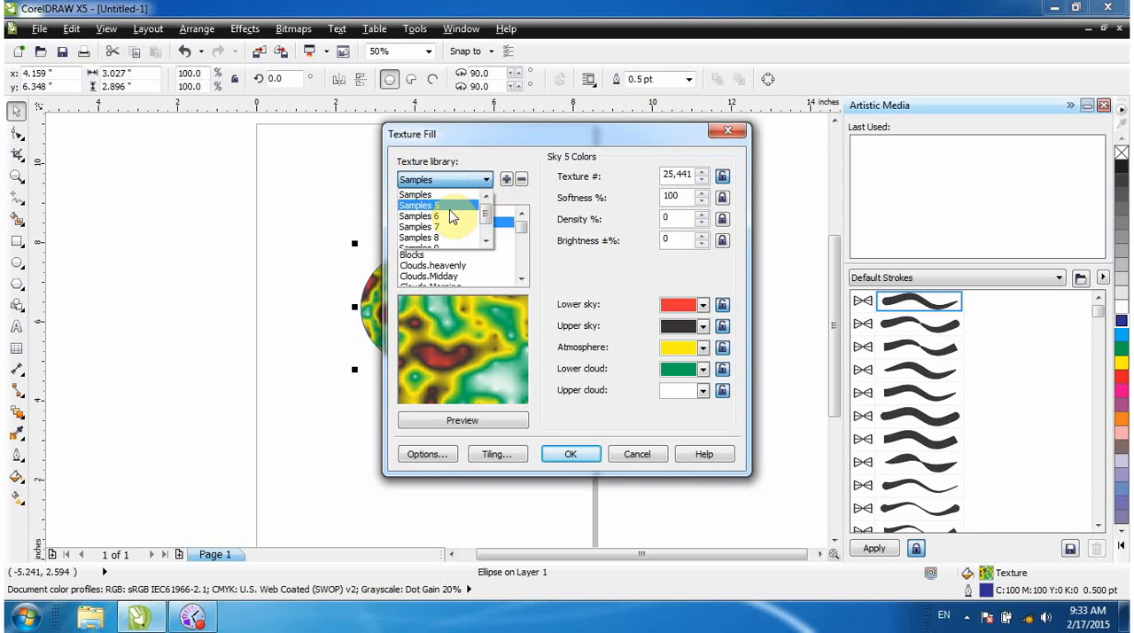
left_click(447, 227)
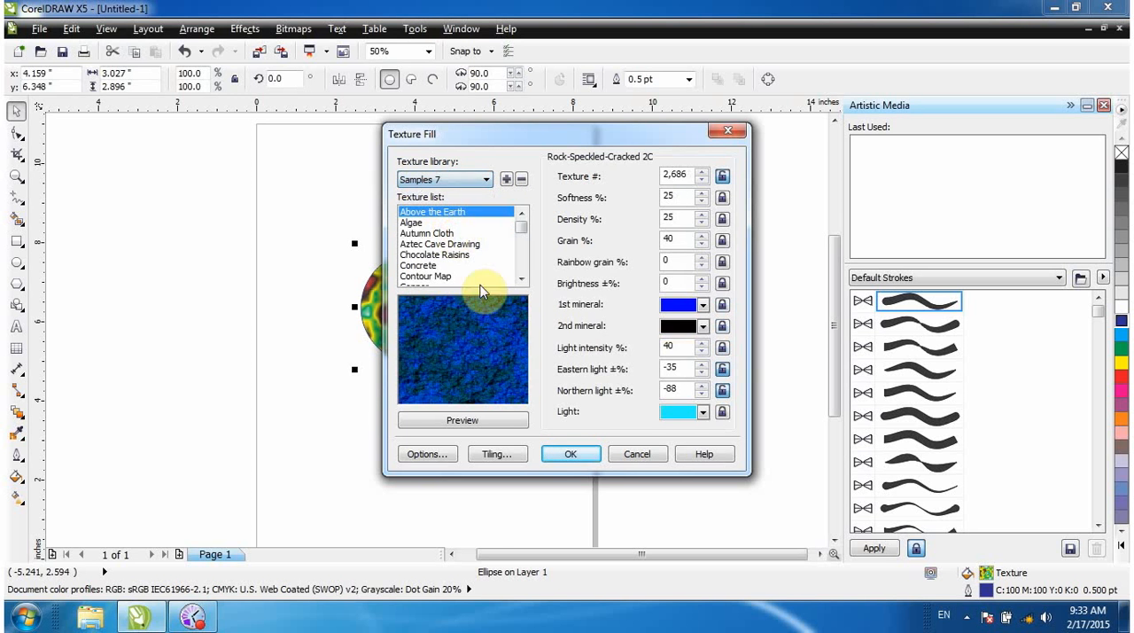
left_click(448, 256)
left_click(430, 266)
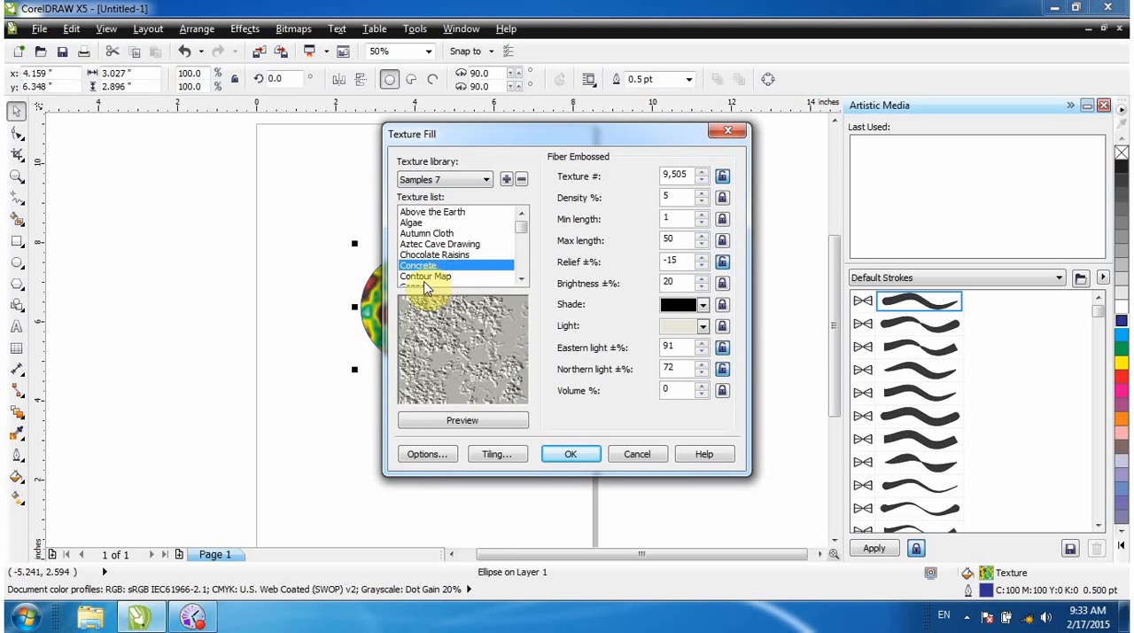
left_click(427, 257)
left_click(429, 244)
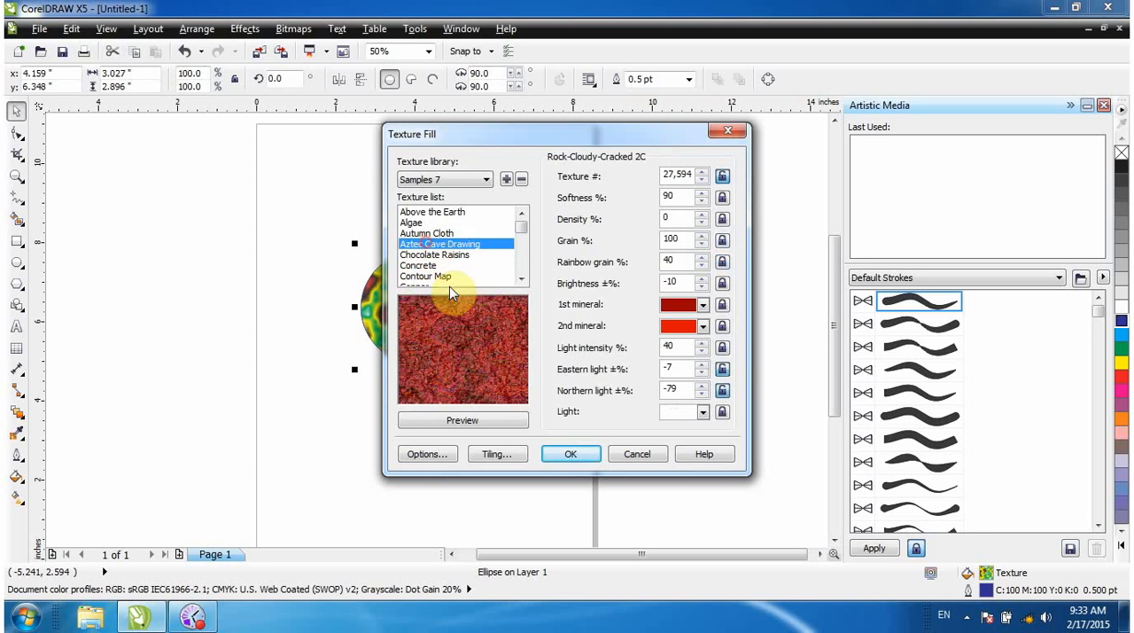
left_click(571, 453)
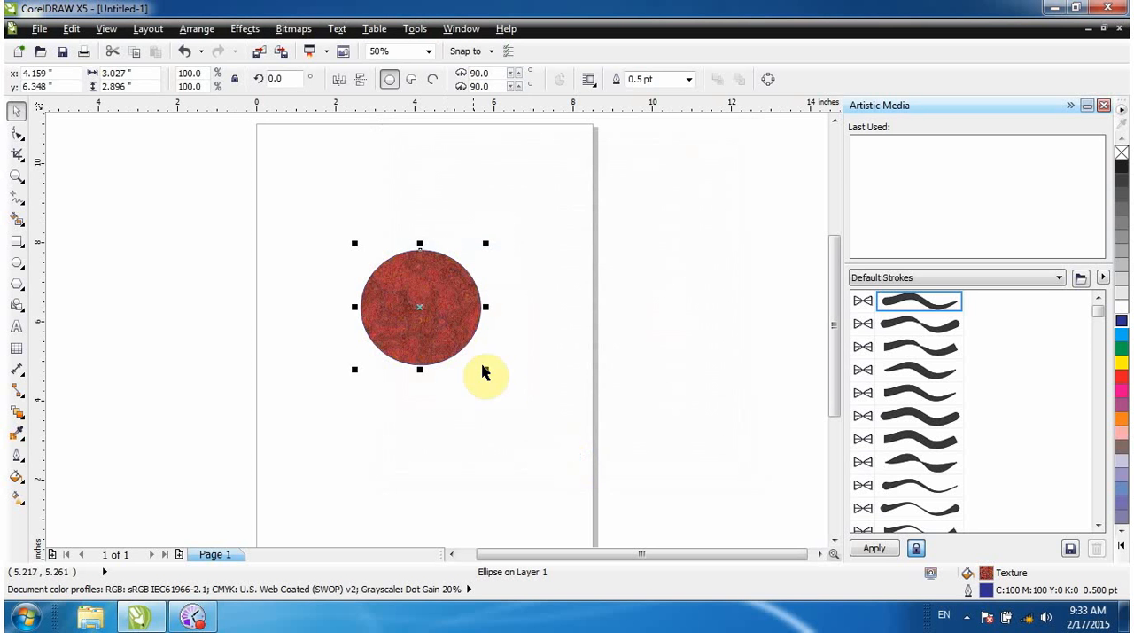
Enlarge the circle proportionally to about 5.13 by 4.91 inches and move it slightly back towards the page's upper left.
left_click_drag(485, 369, 573, 448)
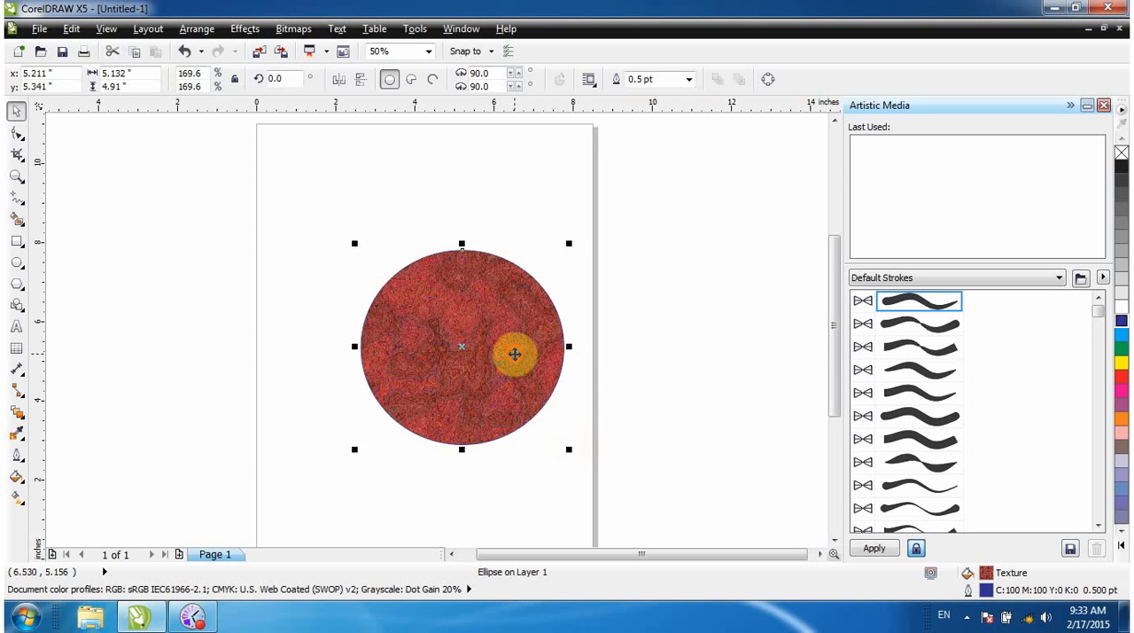
left_click_drag(514, 354, 496, 346)
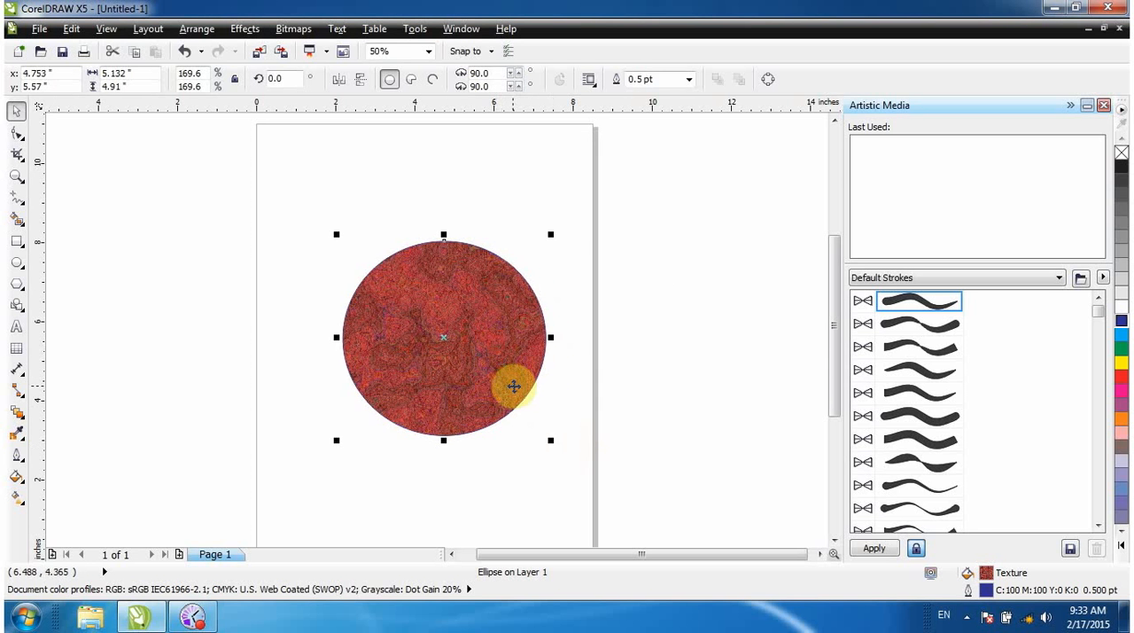
Start a PostScript Fill for the circle, choose the Basketweave texture and enable the fill preview.
left_click(16, 476)
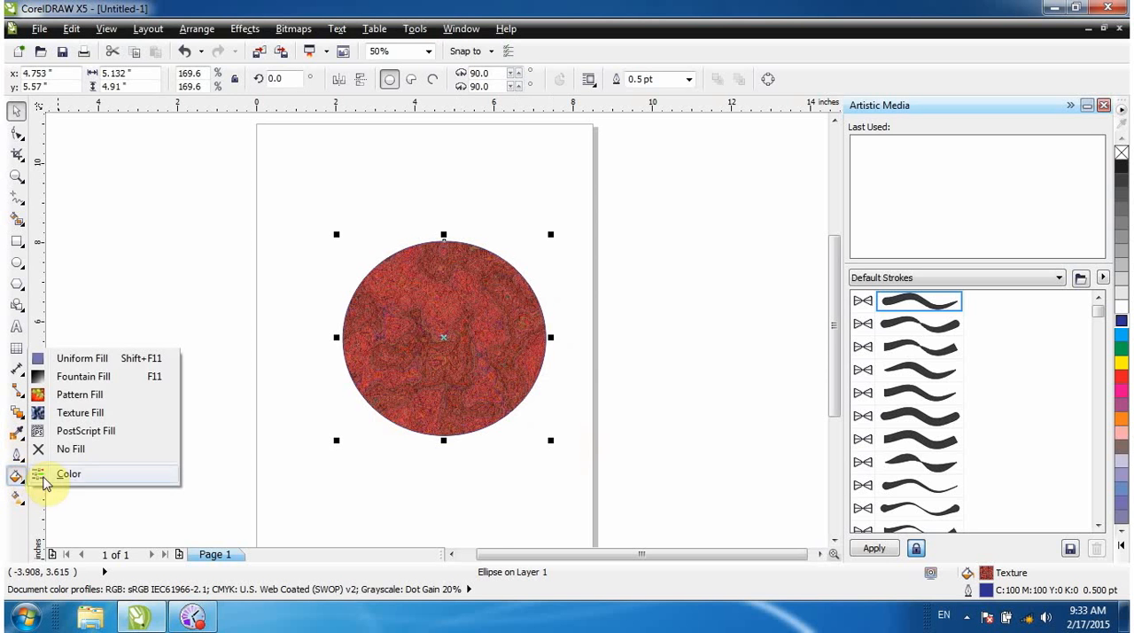
left_click(115, 432)
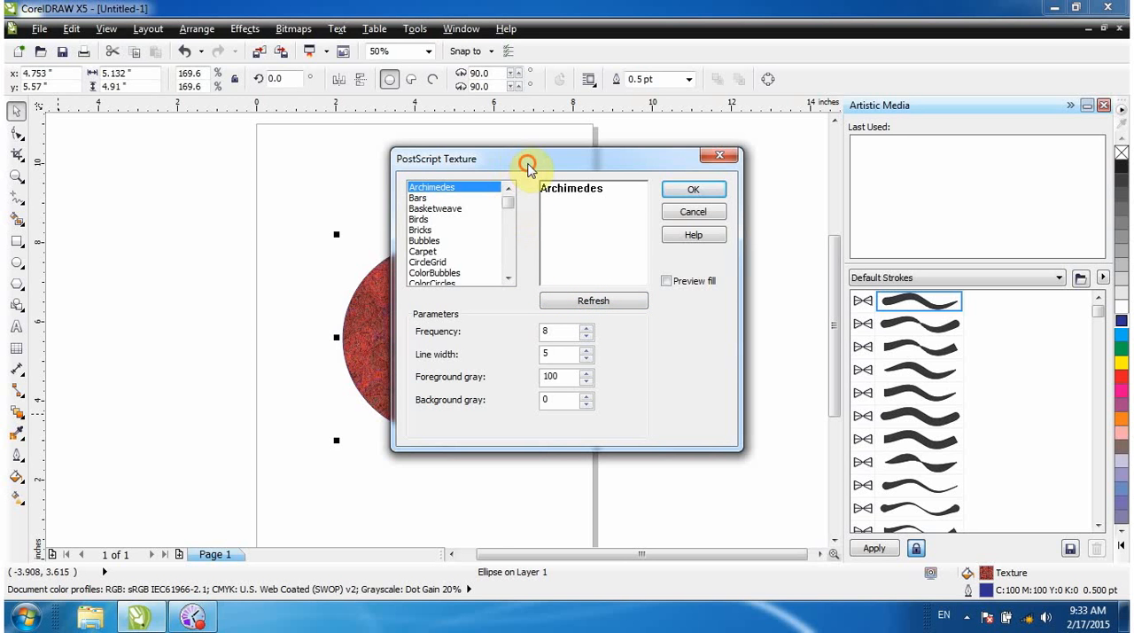
left_click_drag(528, 168, 504, 163)
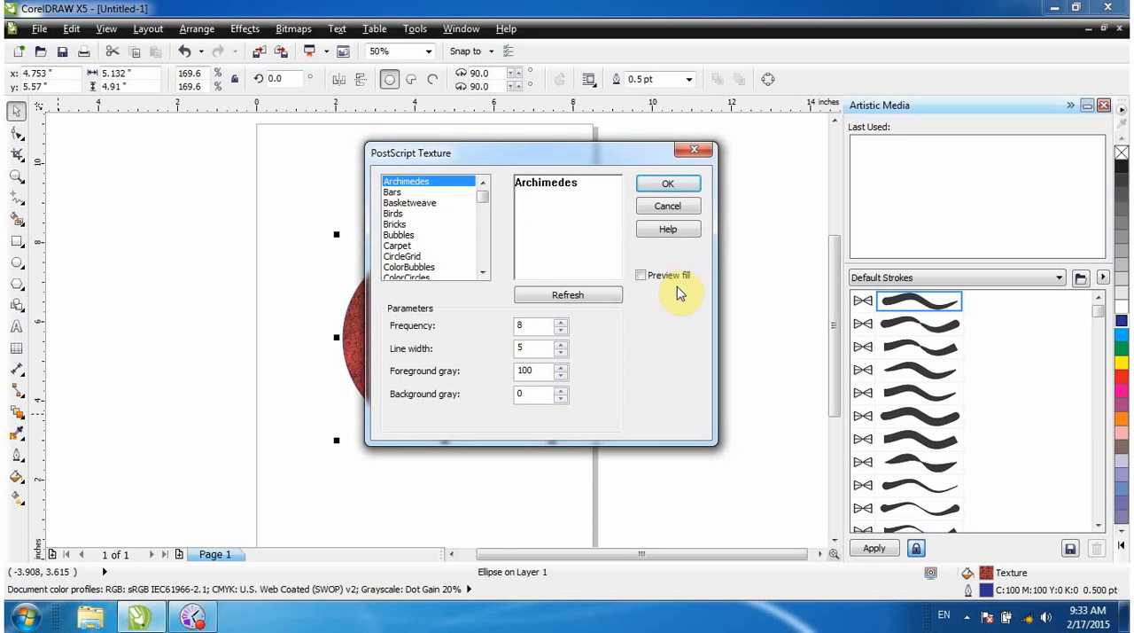
left_click(393, 192)
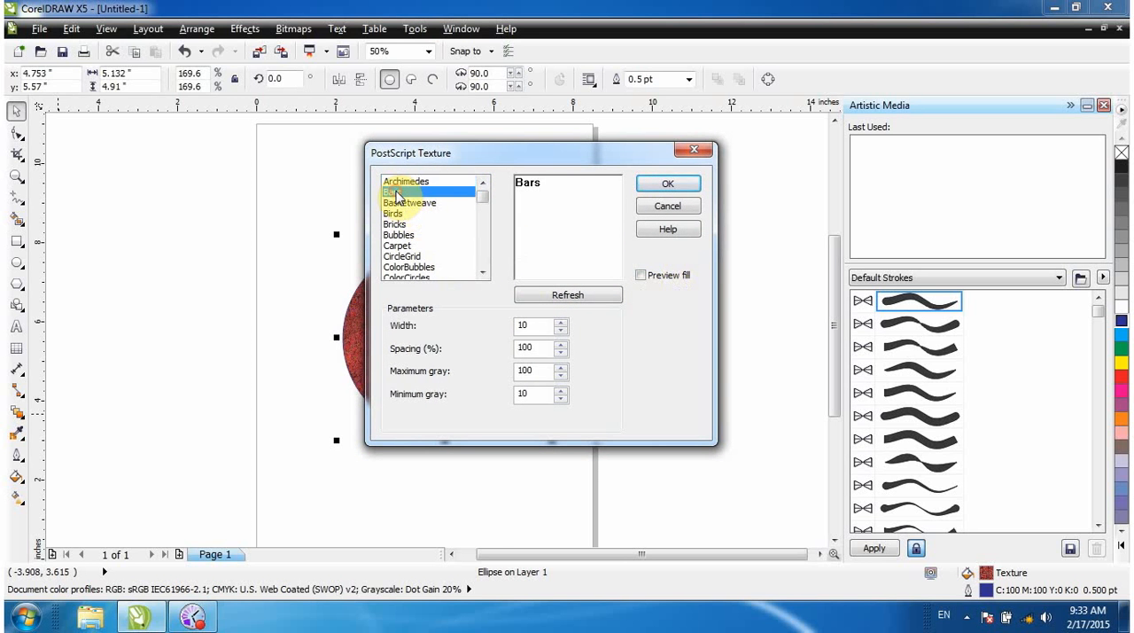
left_click(398, 204)
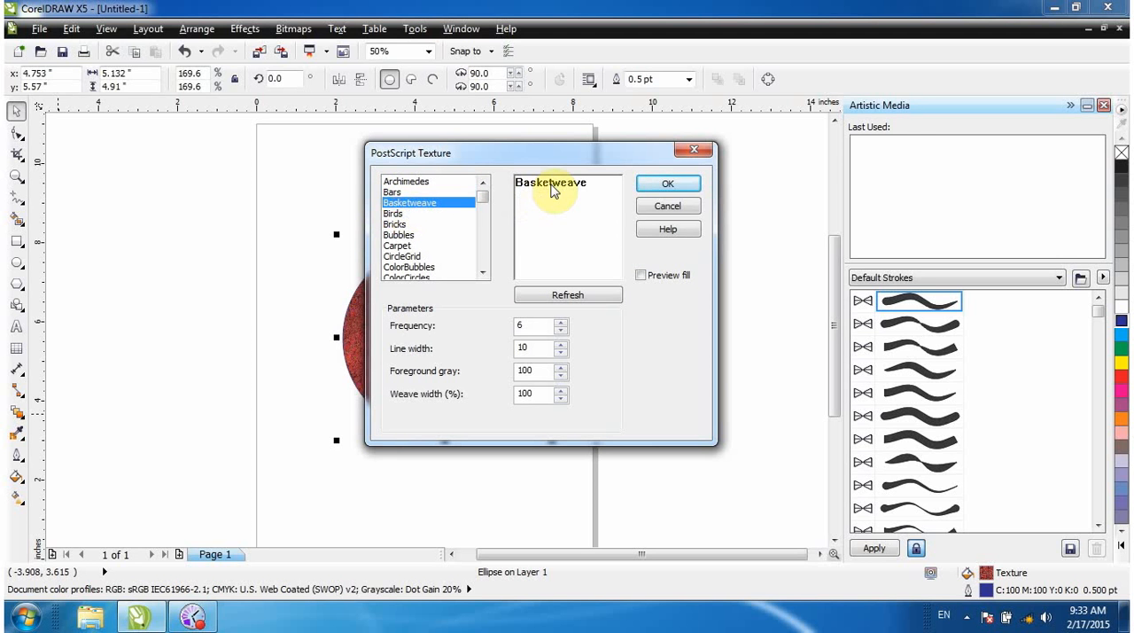
left_click(642, 276)
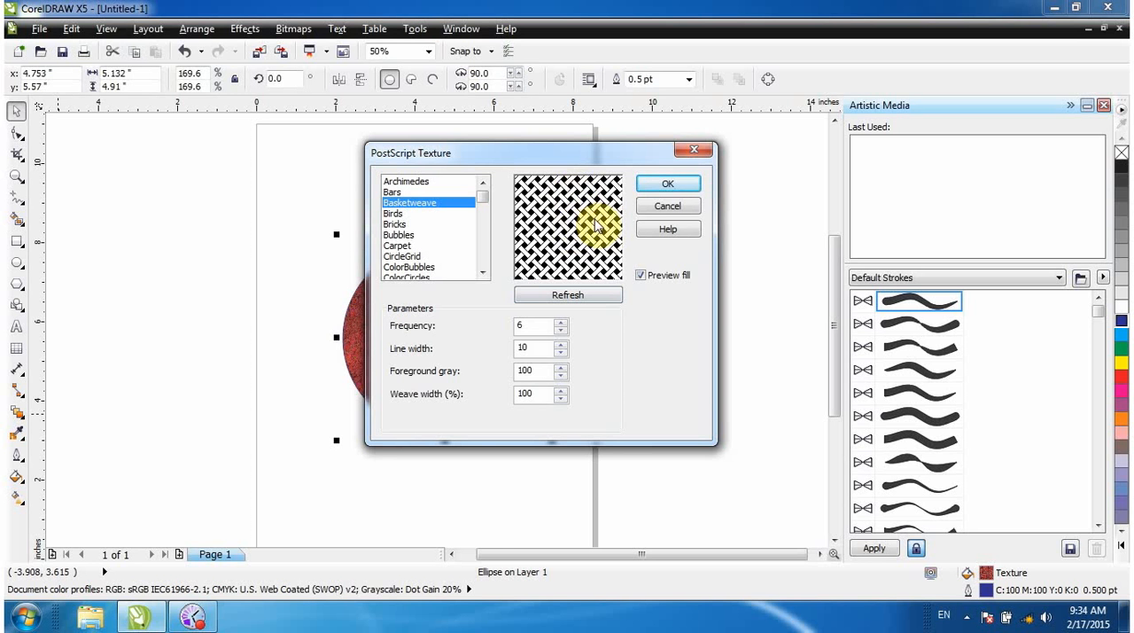
Preview the Birds, Basketweave, Bars and CircleGrid PostScript textures, and apply the Carpet texture to the circle.
left_click(392, 214)
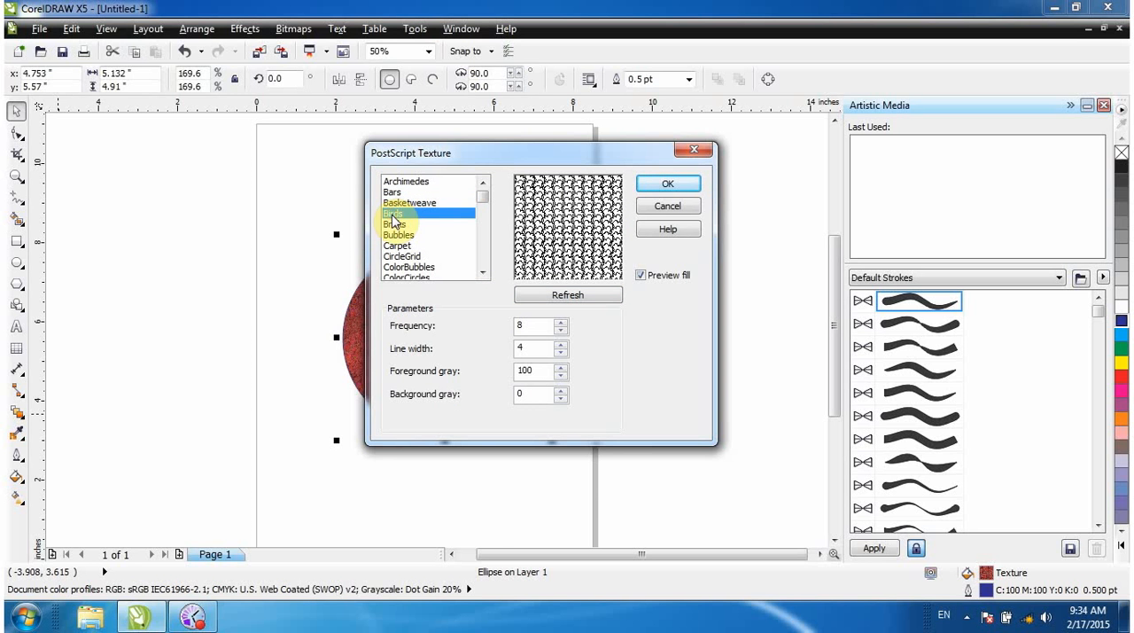
left_click(402, 203)
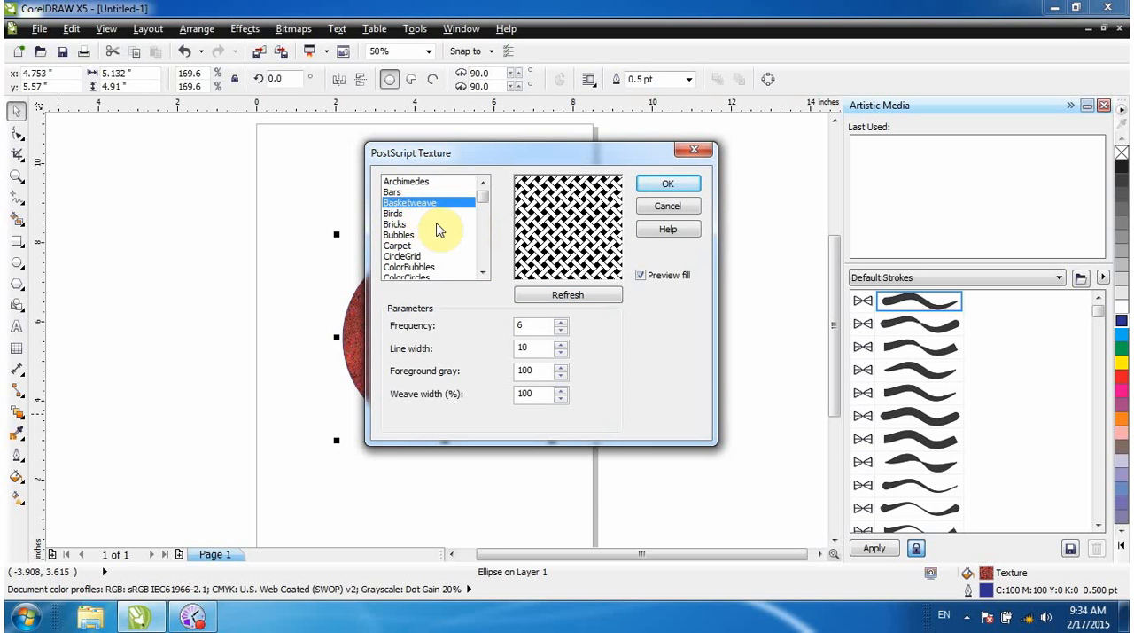
left_click(395, 192)
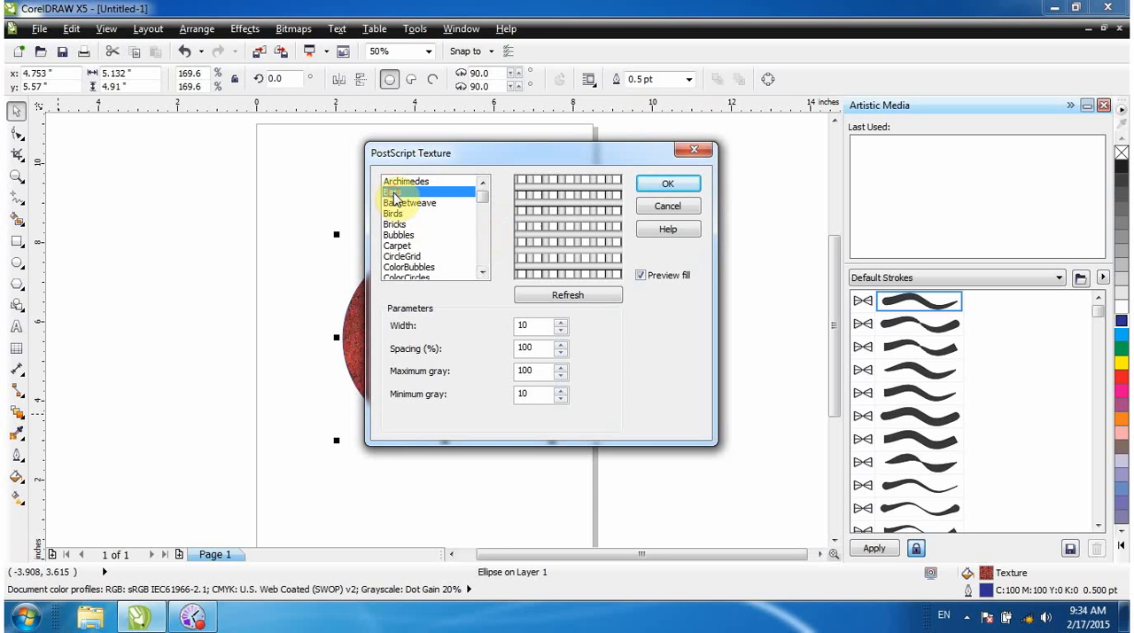
left_click(406, 256)
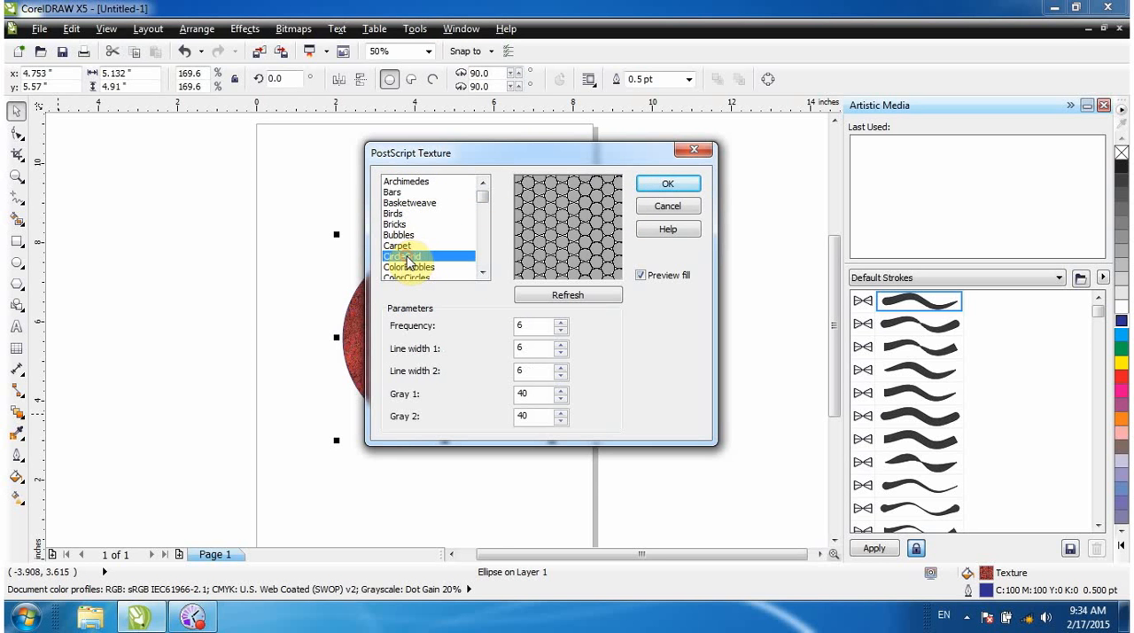
left_click(399, 247)
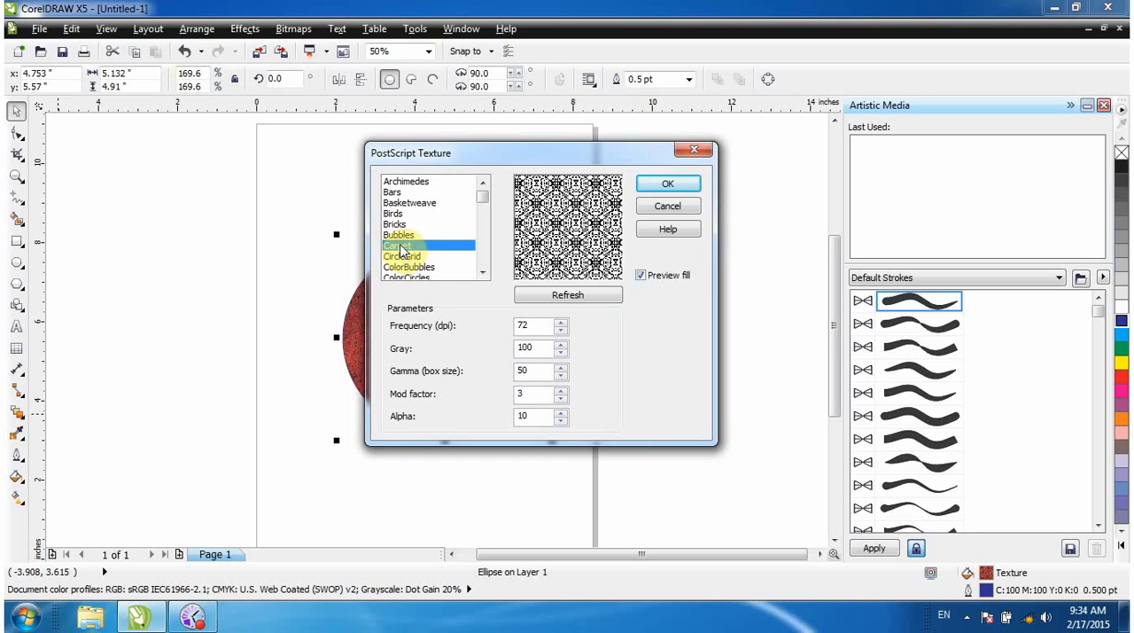
left_click(667, 186)
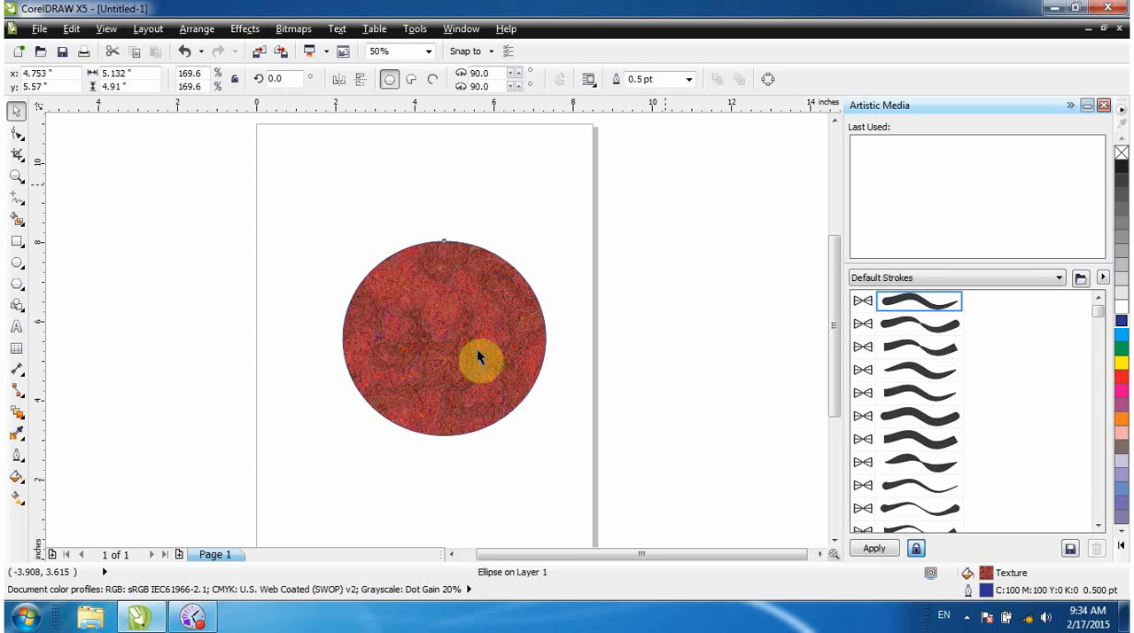
left_click(430, 337)
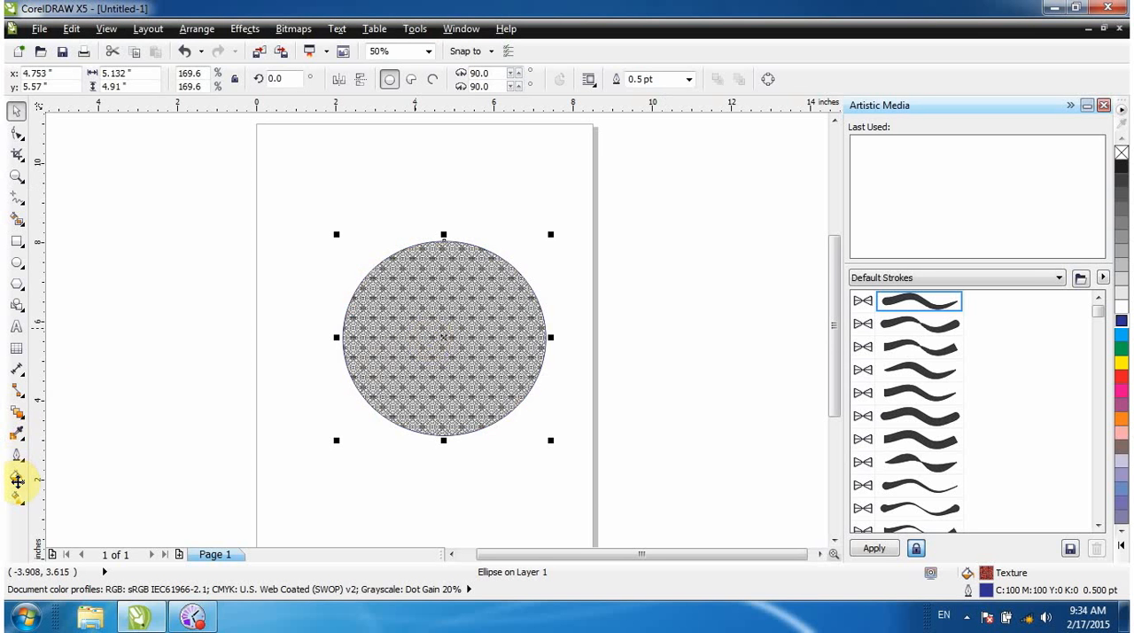
Choose the Bars texture over CircleGrid for the circle's PostScript Fill, enable the fill preview and apply it.
left_click(17, 480)
left_click(120, 434)
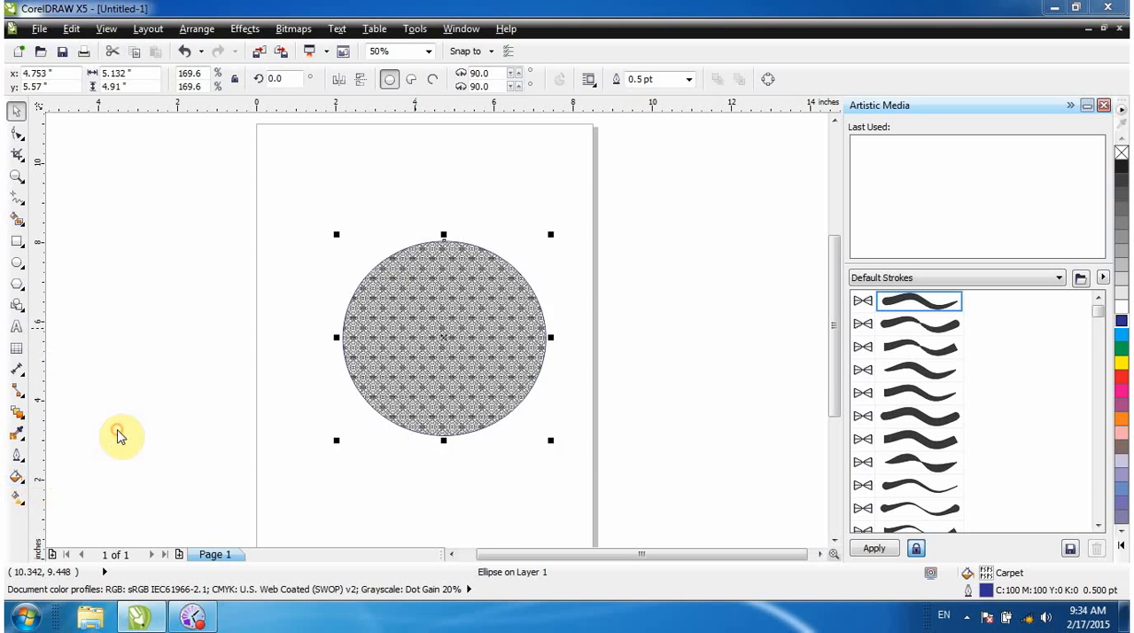
left_click(434, 263)
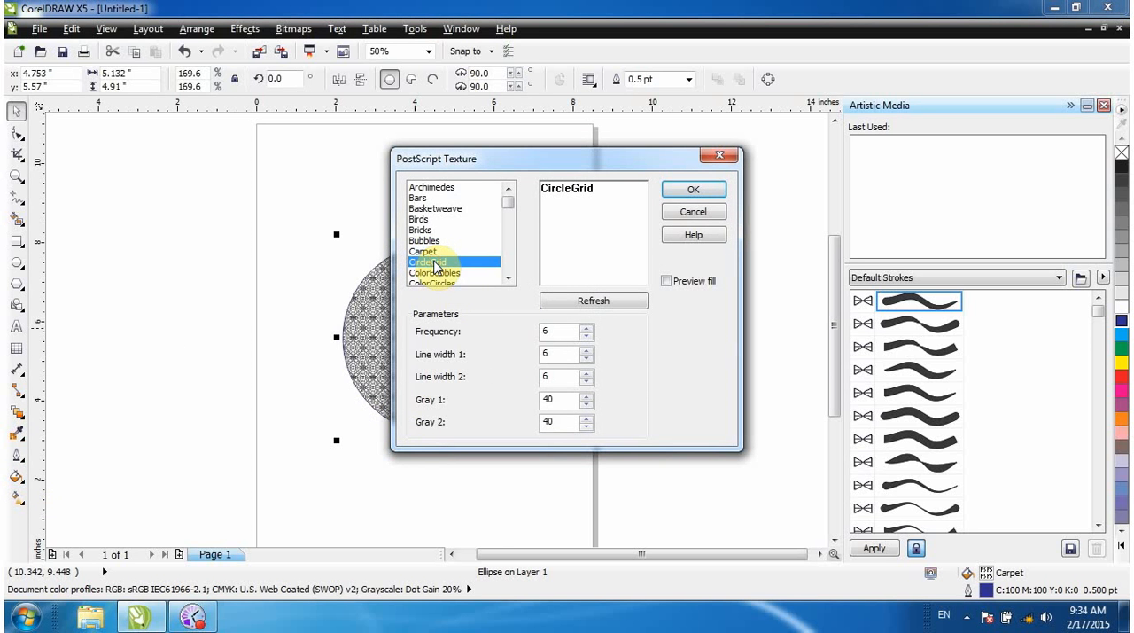
left_click(417, 198)
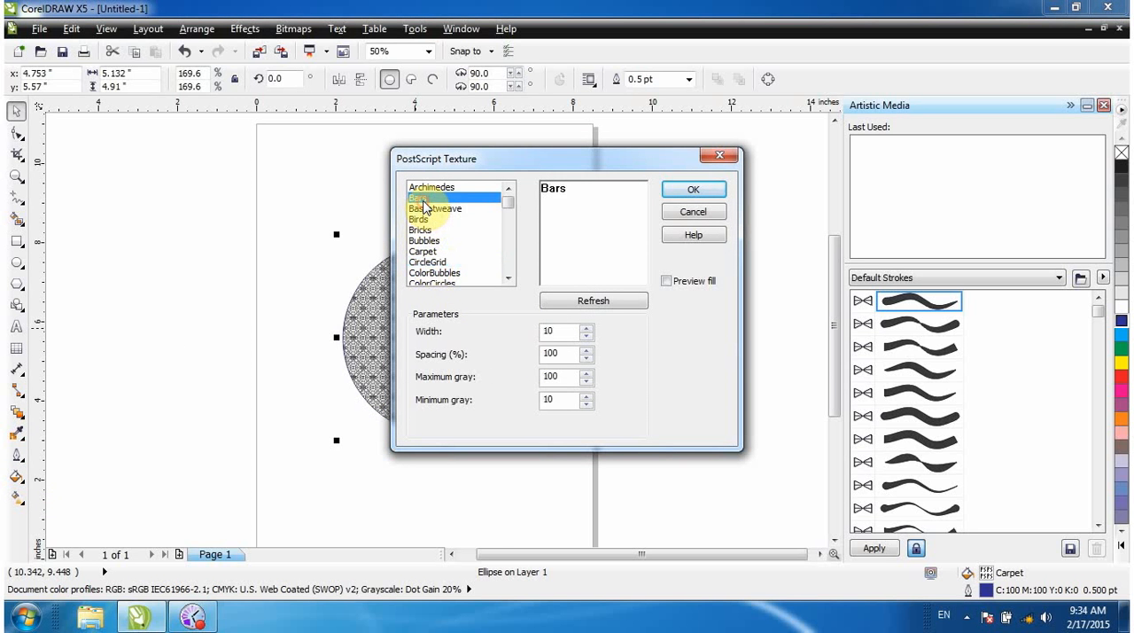
left_click(665, 281)
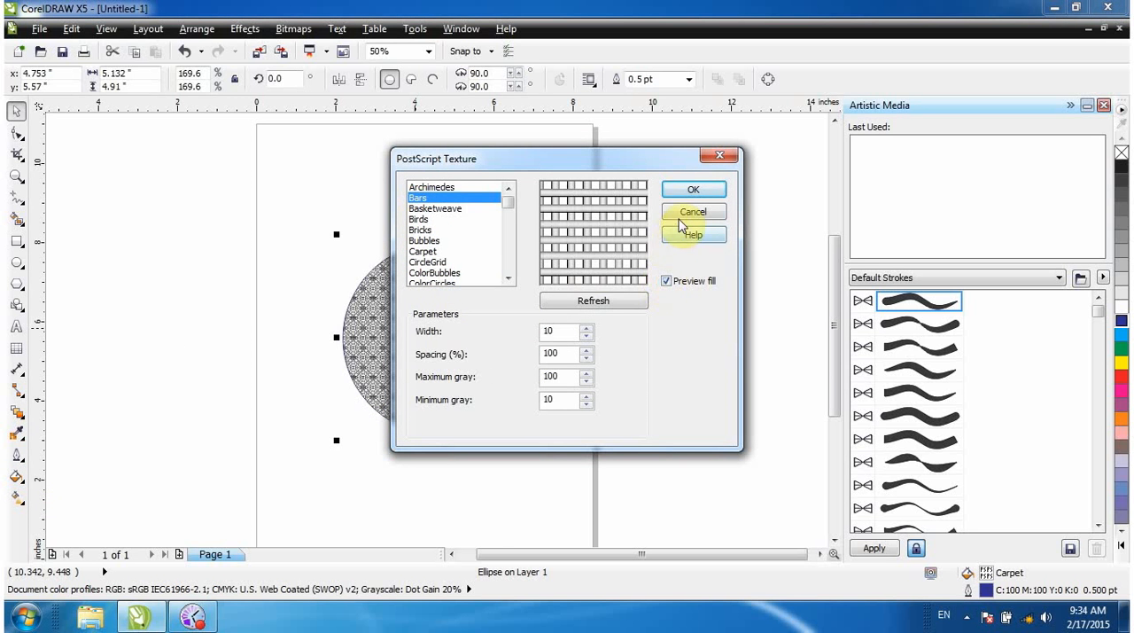
left_click(689, 189)
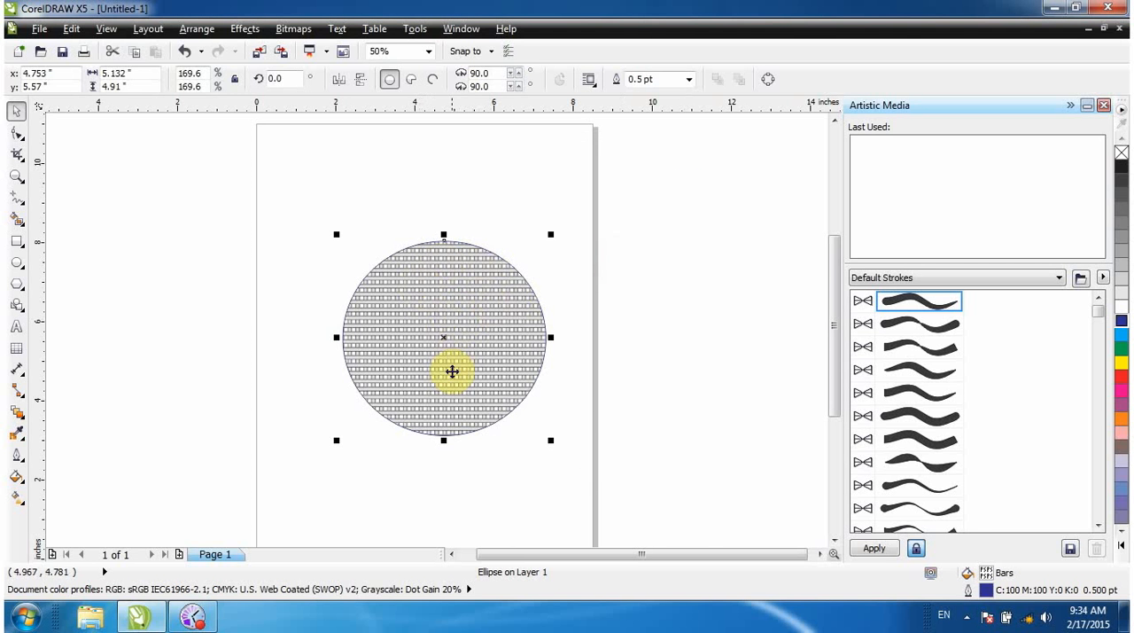
Remove the circle's fill and move the circle slightly upwards to about X 4.74, Y 5.69 inches.
key("z")
left_click_drag(346, 278, 563, 411)
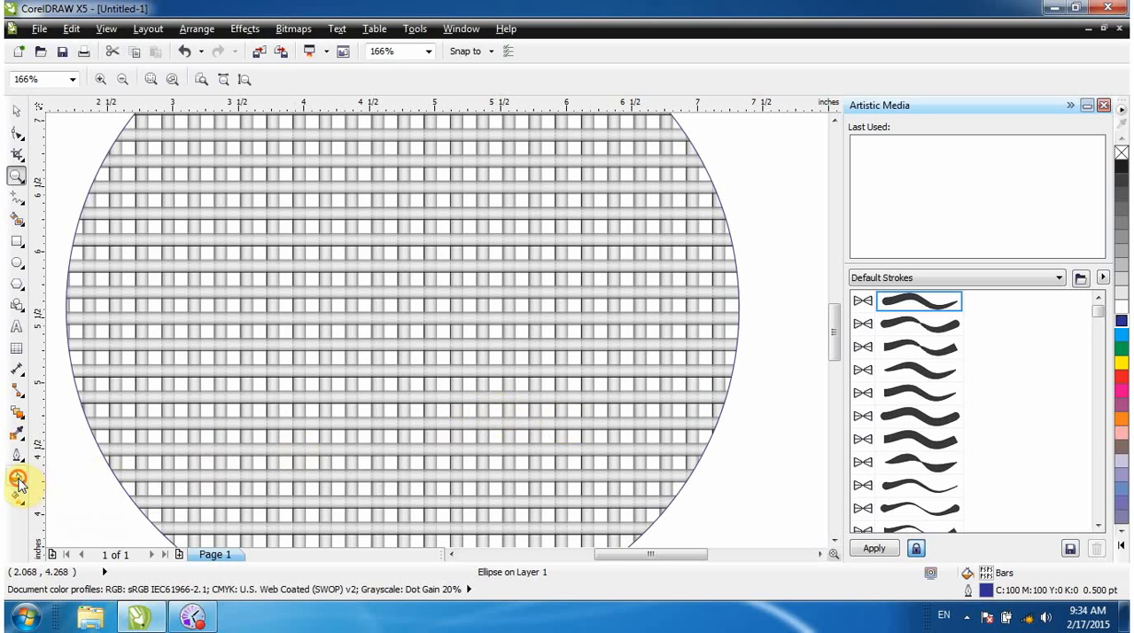
left_click(18, 478)
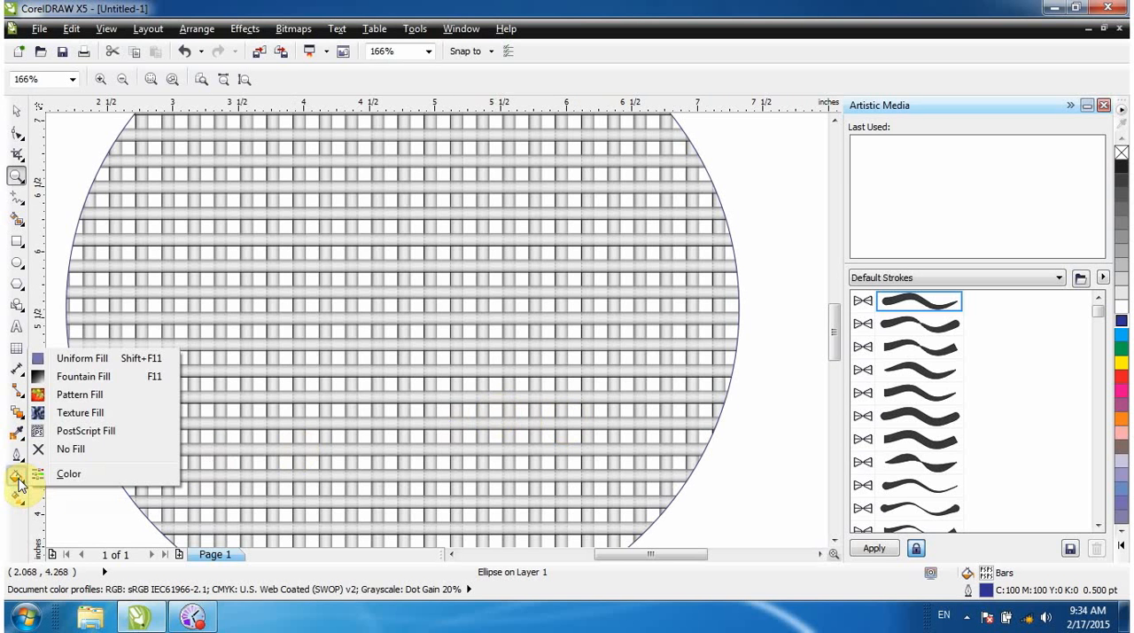
left_click(76, 452)
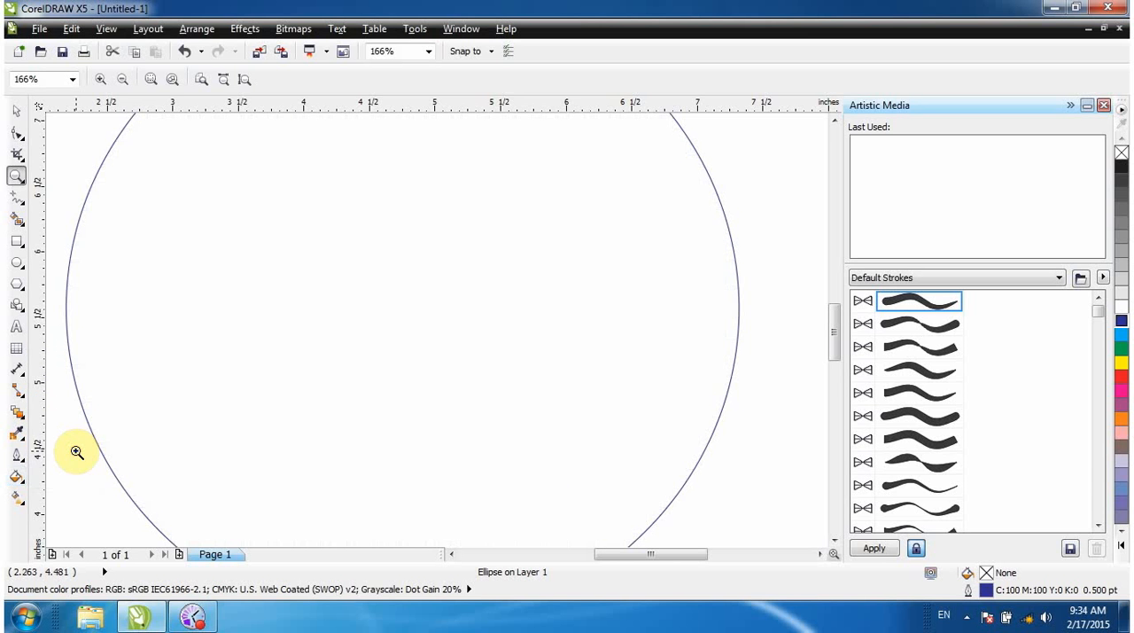
scroll(407, 489, "down", 4)
scroll(407, 490, "up", 2)
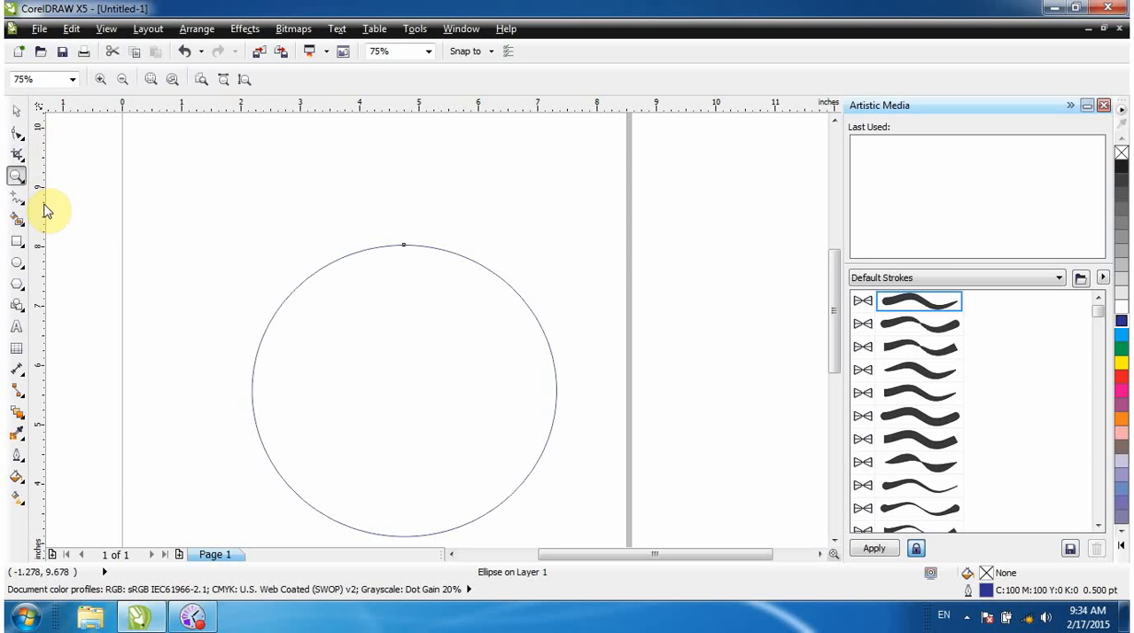
left_click(14, 108)
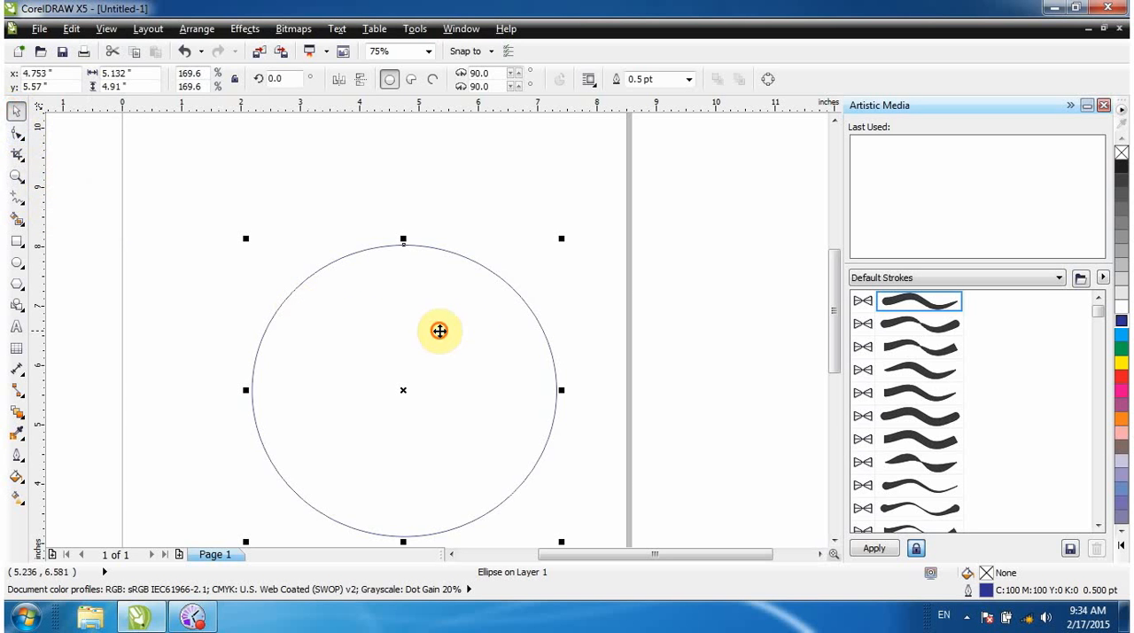
mouse_move(440, 331)
left_mouse_down()
mouse_move(558, 340)
mouse_move(450, 326)
left_mouse_up()
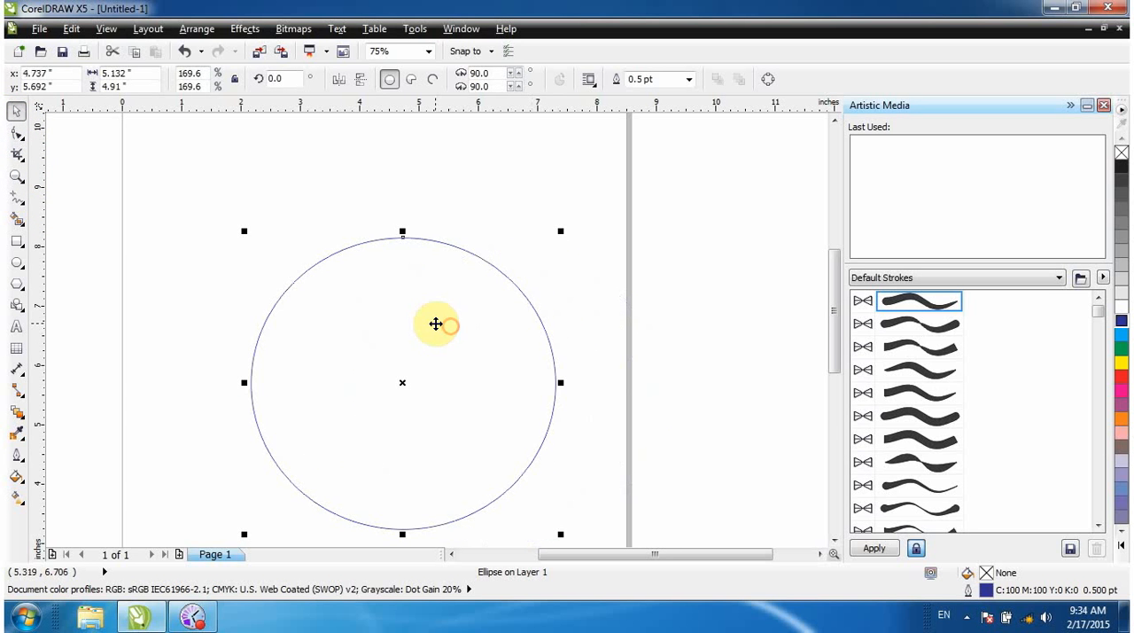
Use the Color fill options to fill the circle with a red of C 17, M 100, Y 100, K 9.
left_click(17, 477)
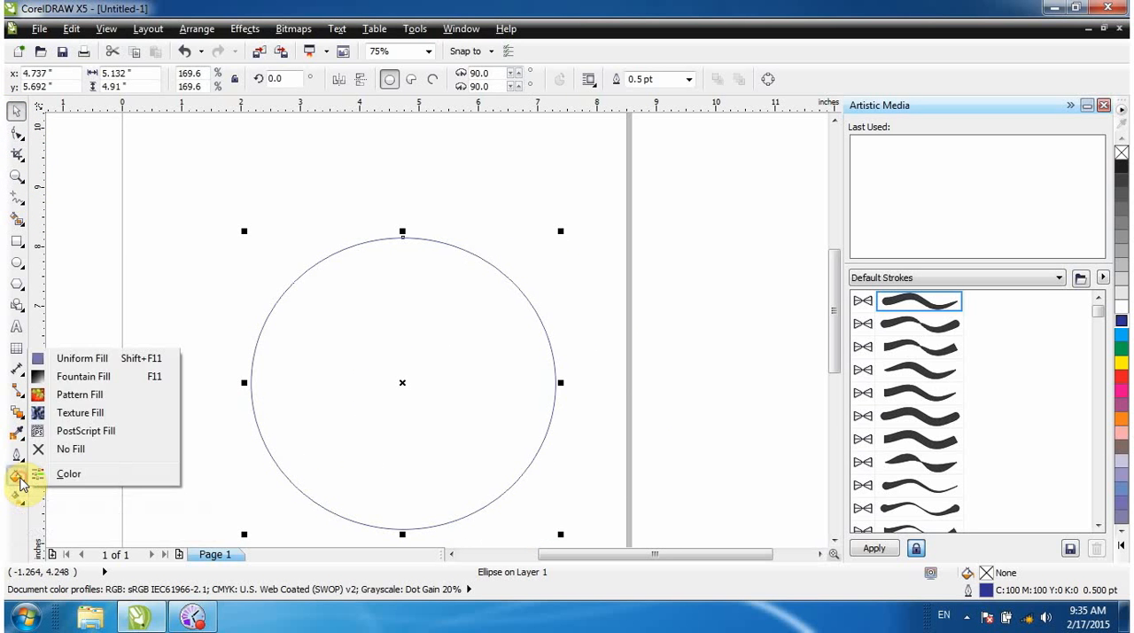
left_click(71, 479)
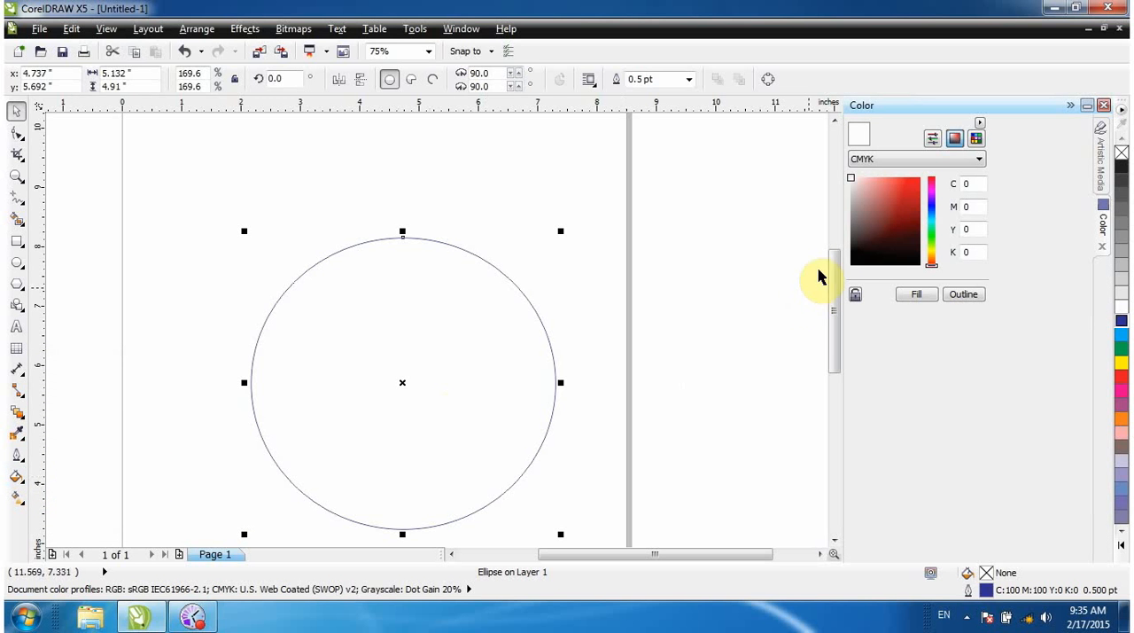
left_click(904, 198)
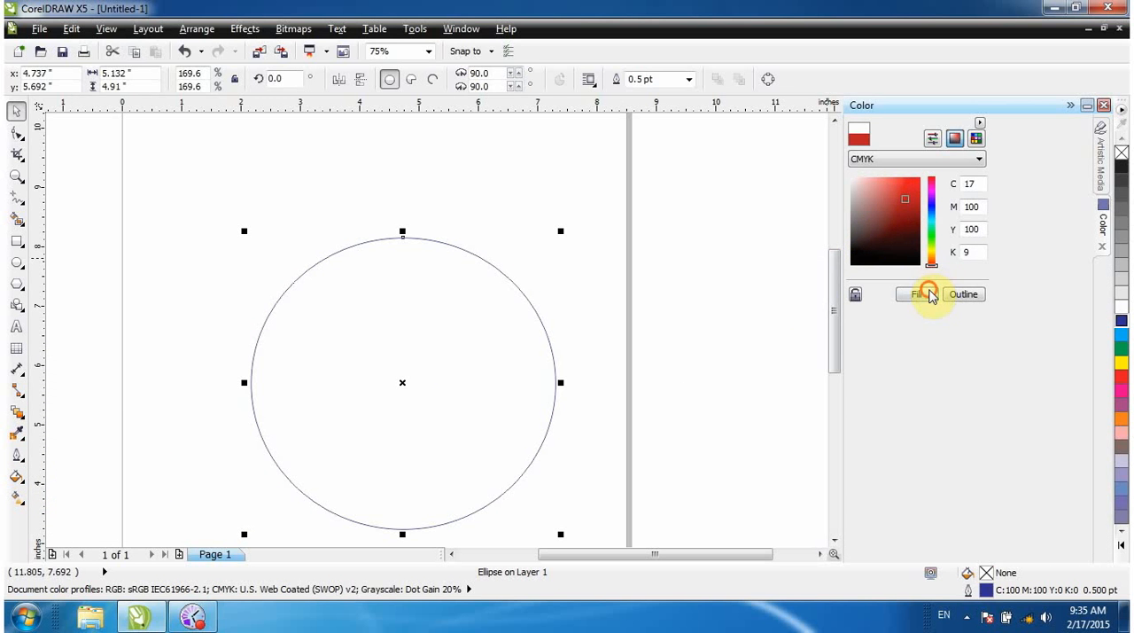
left_click(925, 294)
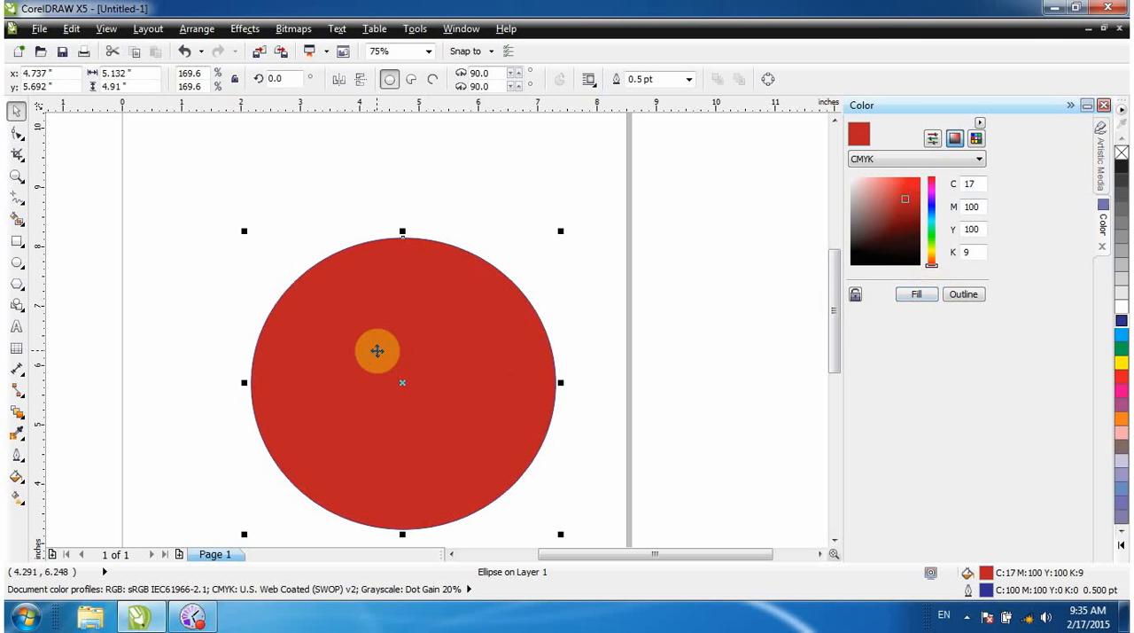